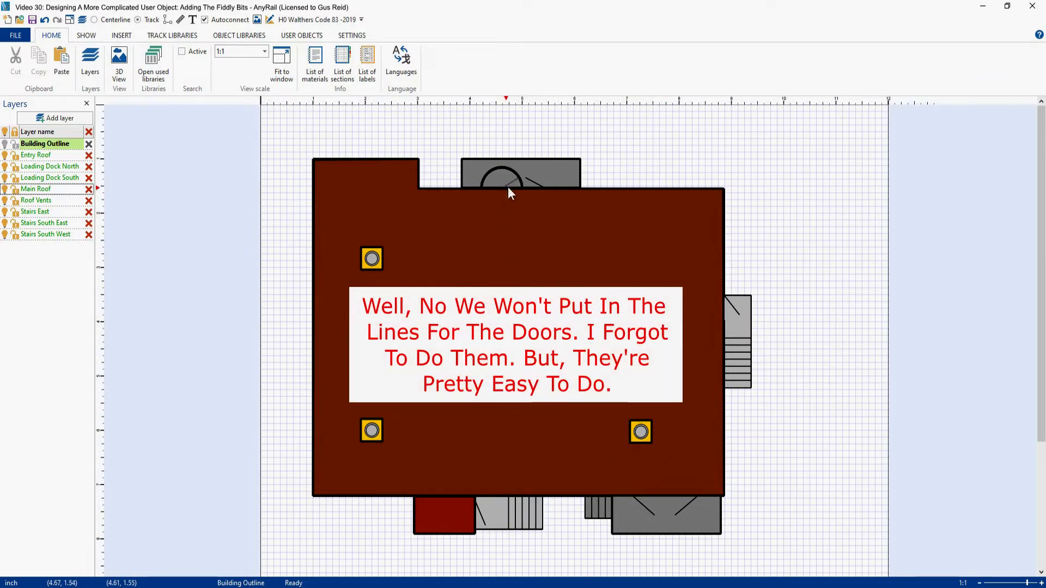
key(Escape)
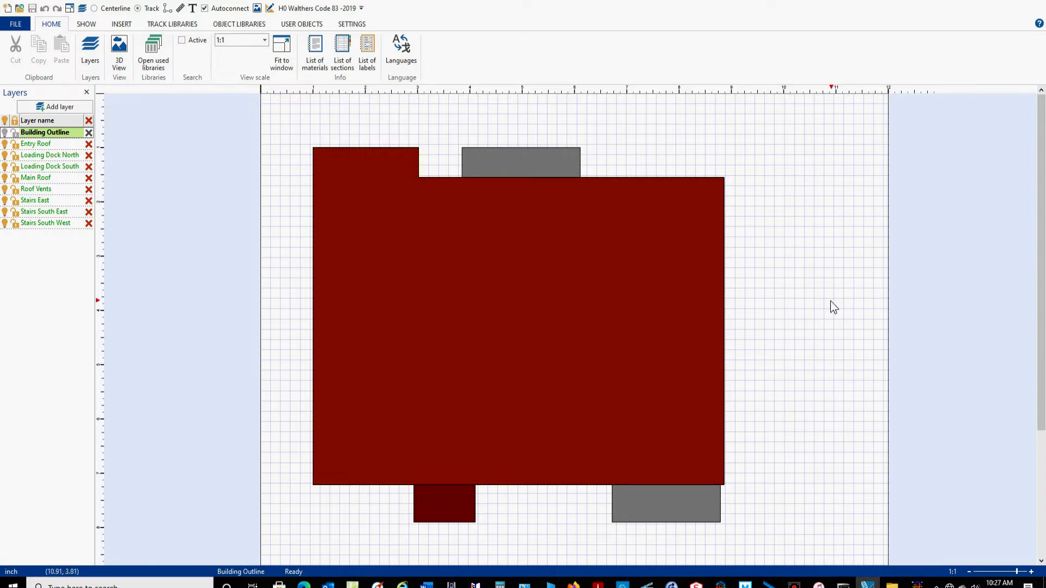
Add a rectangle 0.52 inch wide and 0.79 inch high in the empty area east of the building.
scroll(796, 293, up, 3)
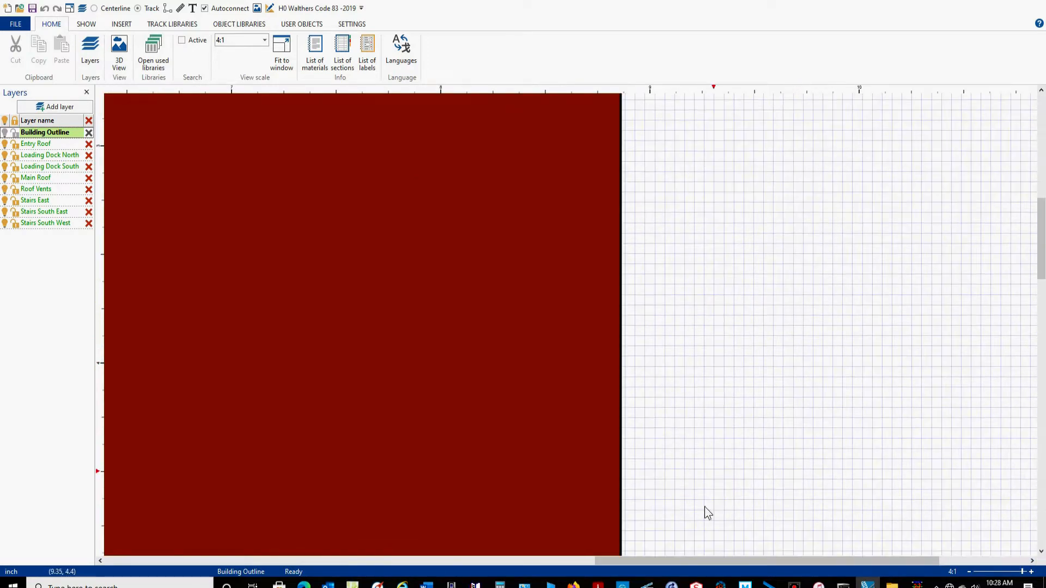
drag(626, 561, 732, 551)
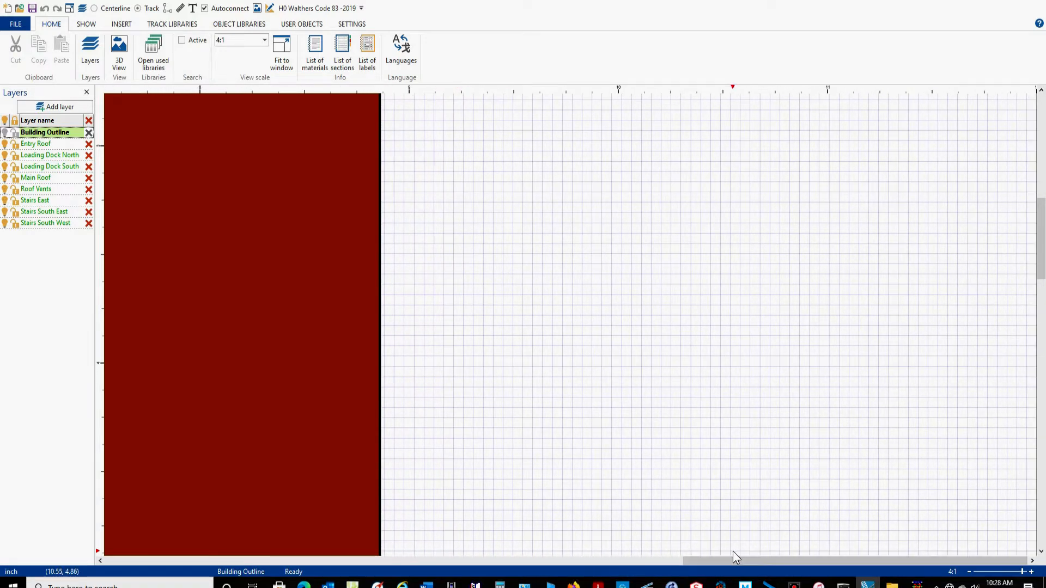
click(121, 24)
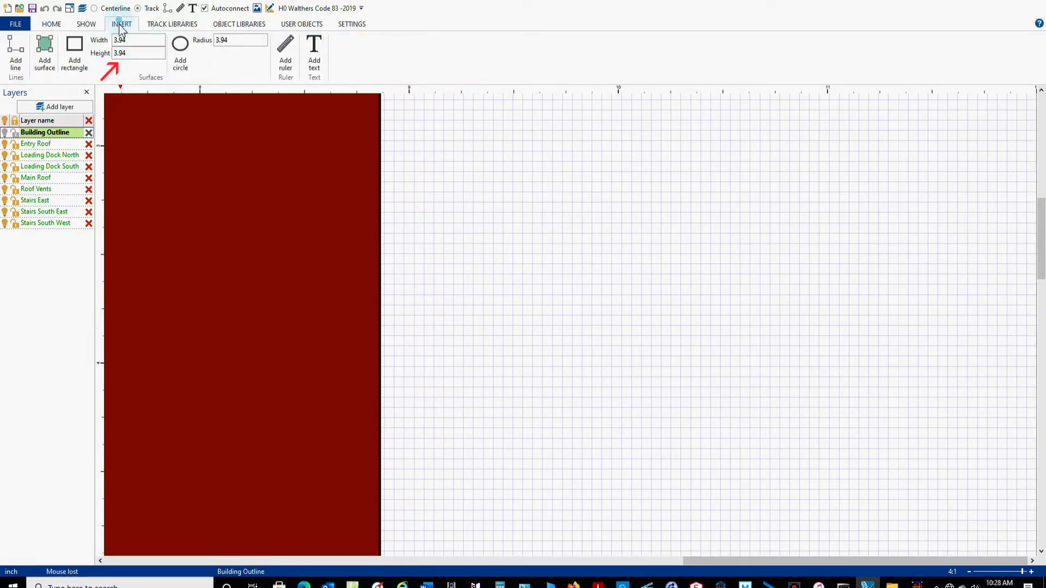
click(135, 41)
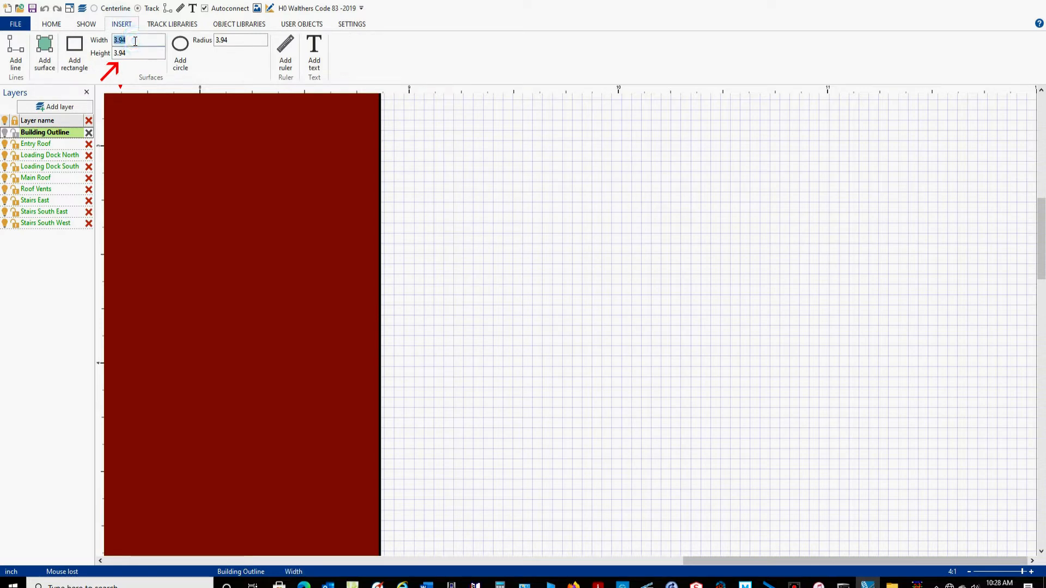
text(.)
click(136, 54)
text(.79)
click(74, 52)
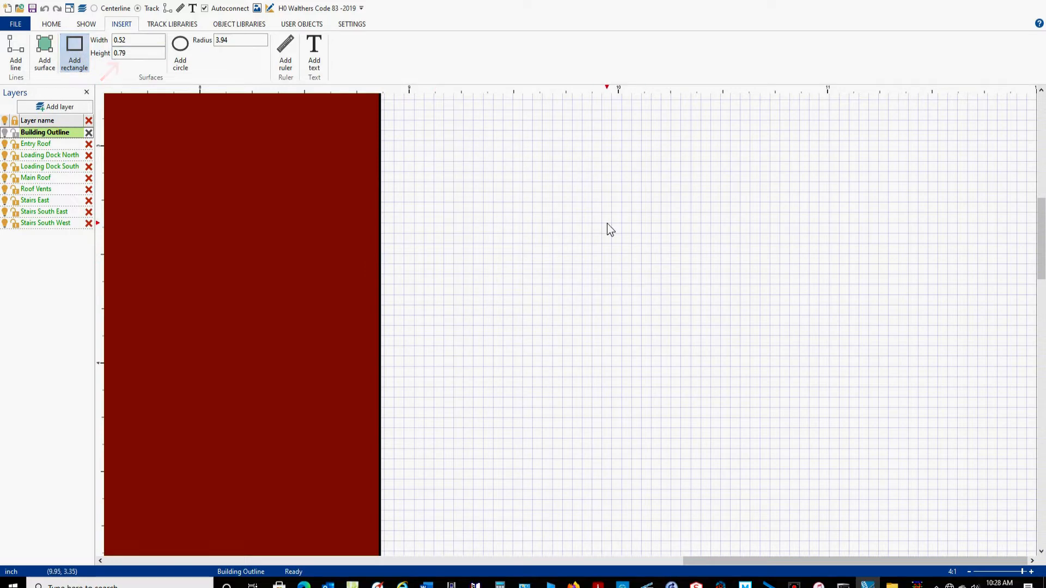
click(607, 223)
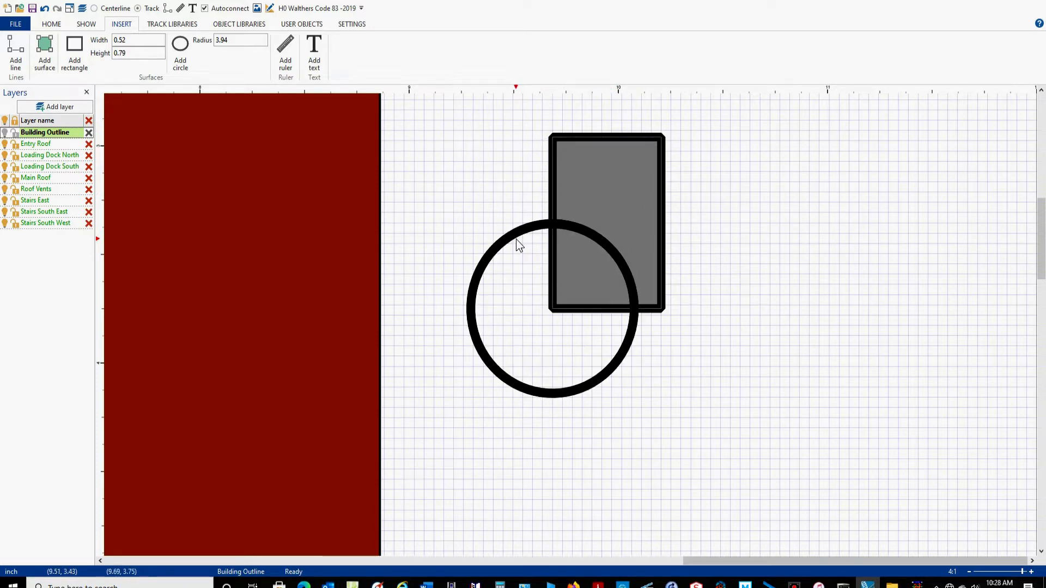
Set the new rectangle's outline line width to 0.01.
key(Escape)
drag(873, 107, 456, 379)
double_click(354, 40)
text(.01)
key(Return)
click(826, 206)
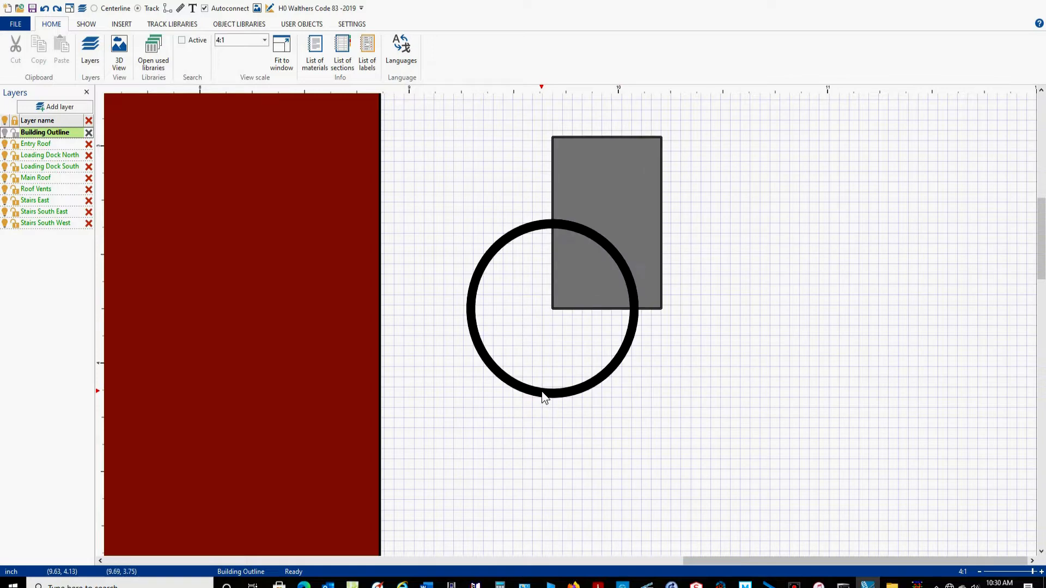
Move the whole rectangle by its lower-left corner to x 10, y 4.
click(542, 392)
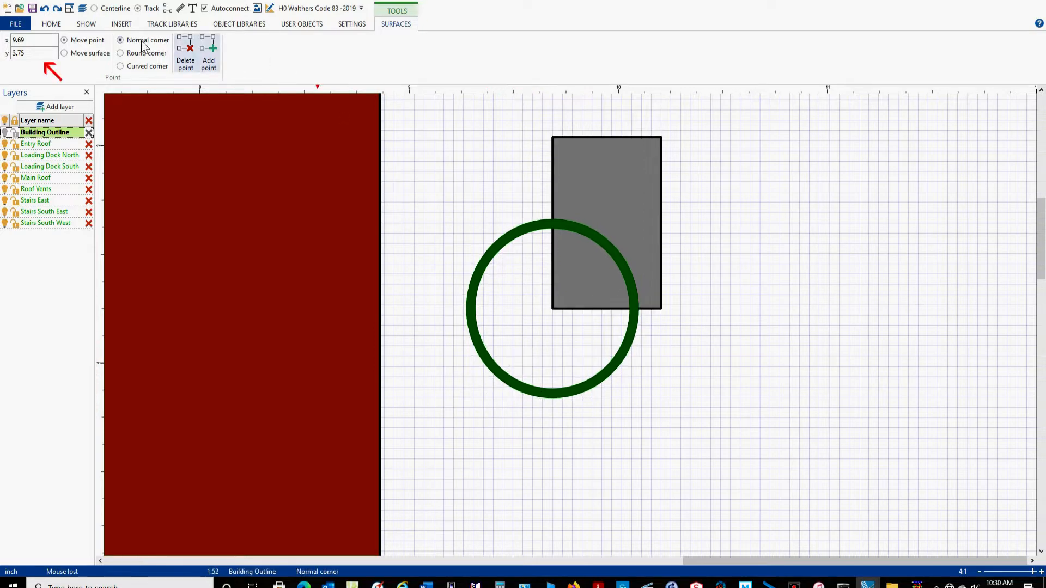
click(65, 54)
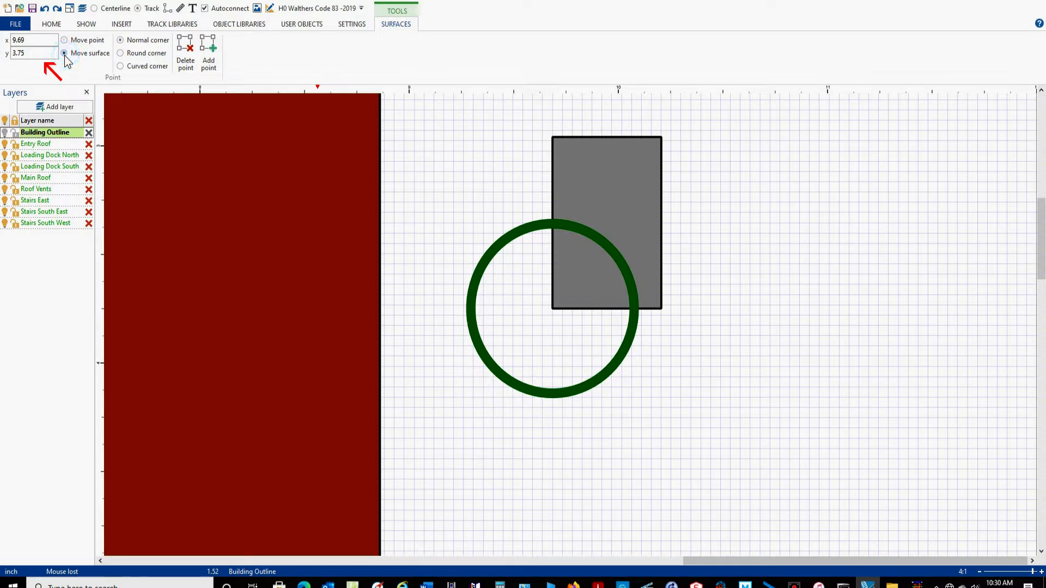
click(35, 41)
text(10)
click(35, 55)
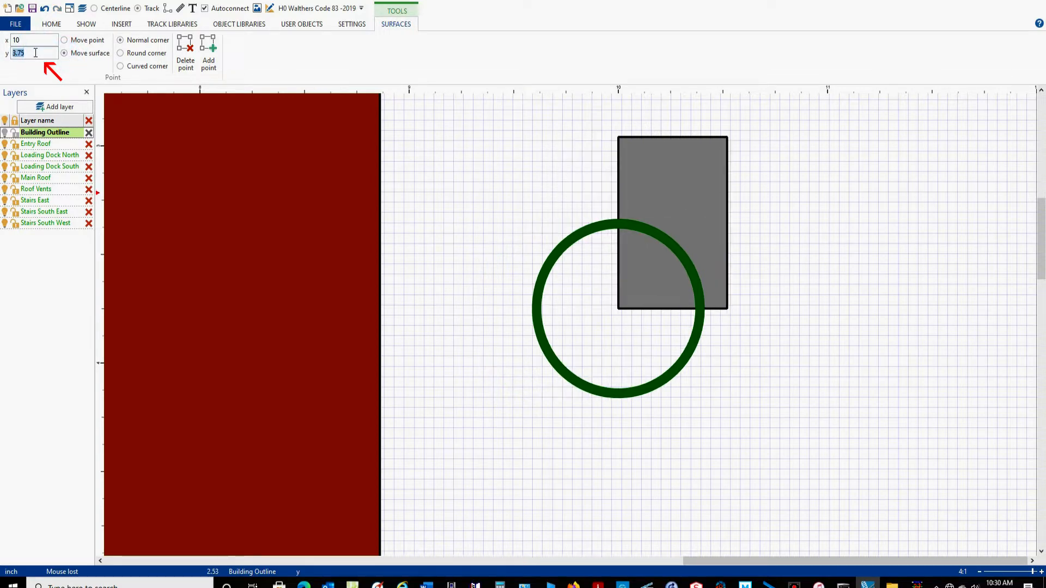
text(4)
key(Return)
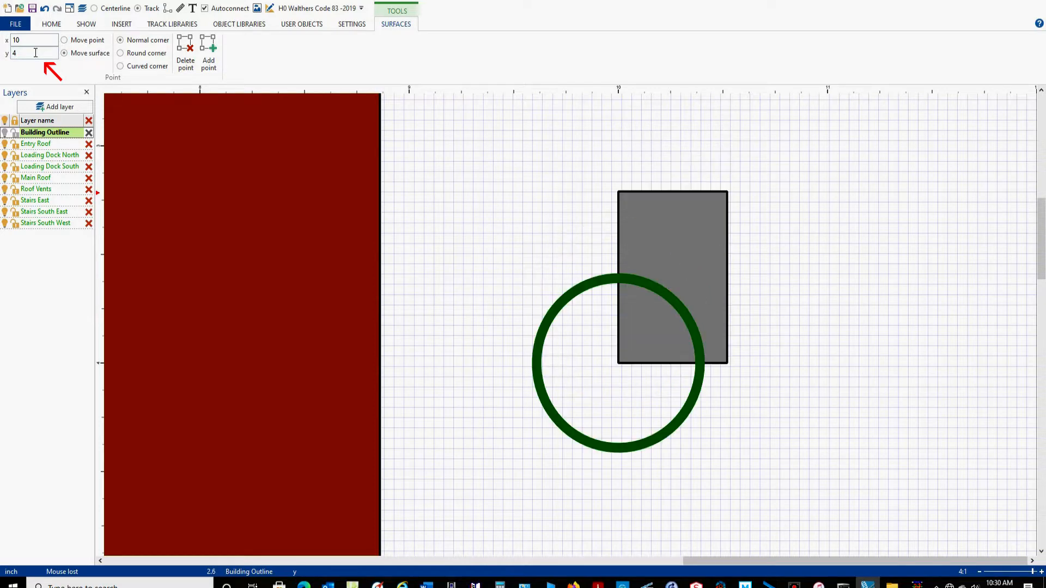
scroll(866, 364, down, 1)
right_drag(811, 294, 806, 273)
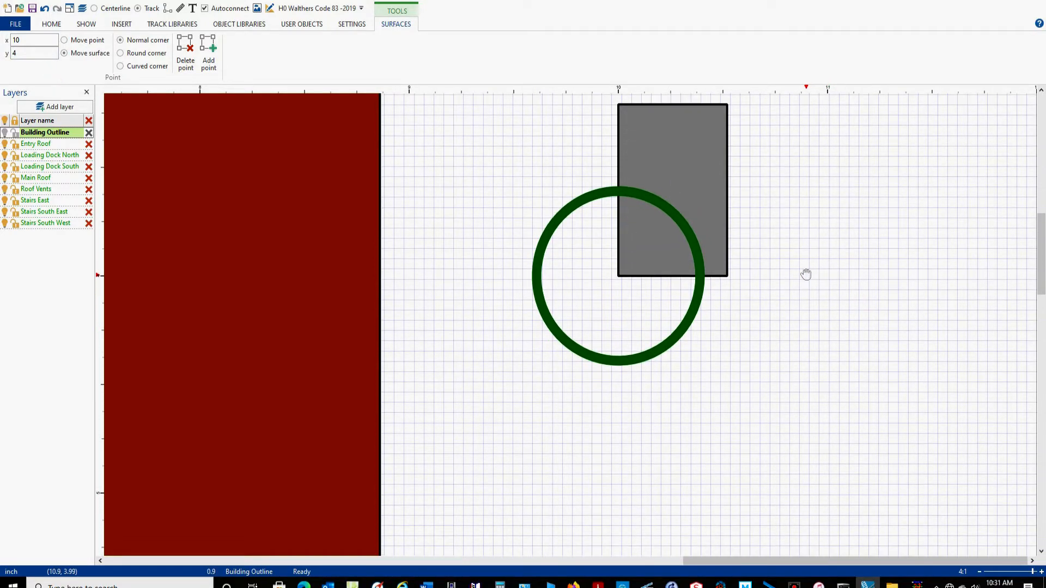
click(468, 411)
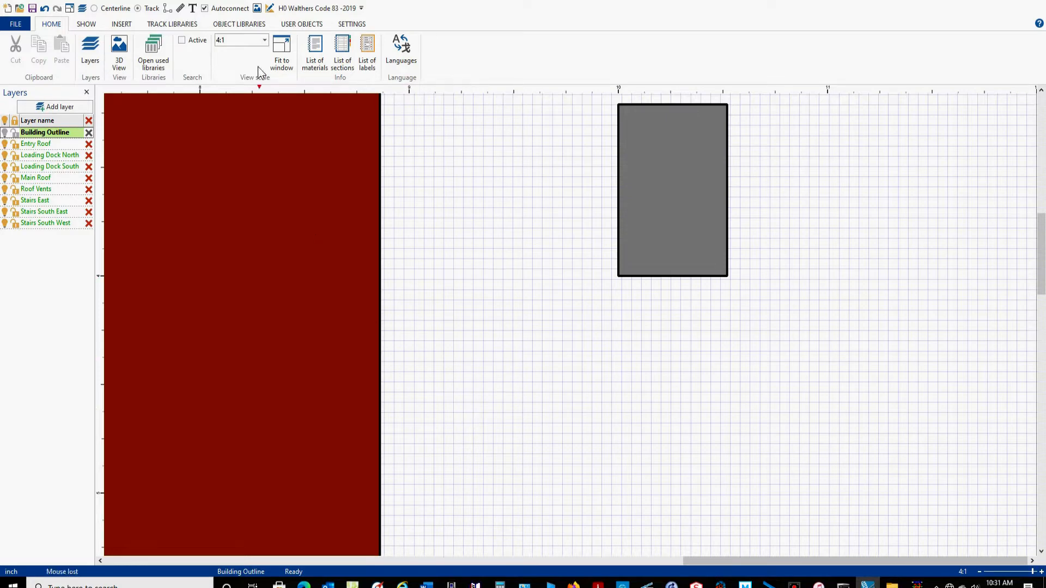
Add a second rectangle 0.52 inch wide and 0.13 inch high below the larger rectangle.
click(120, 24)
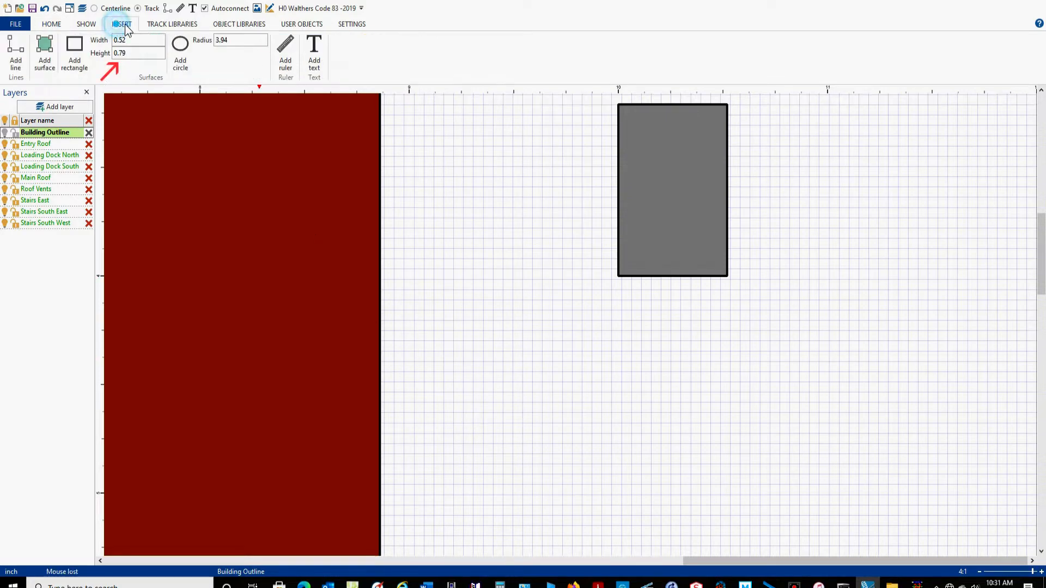
click(140, 52)
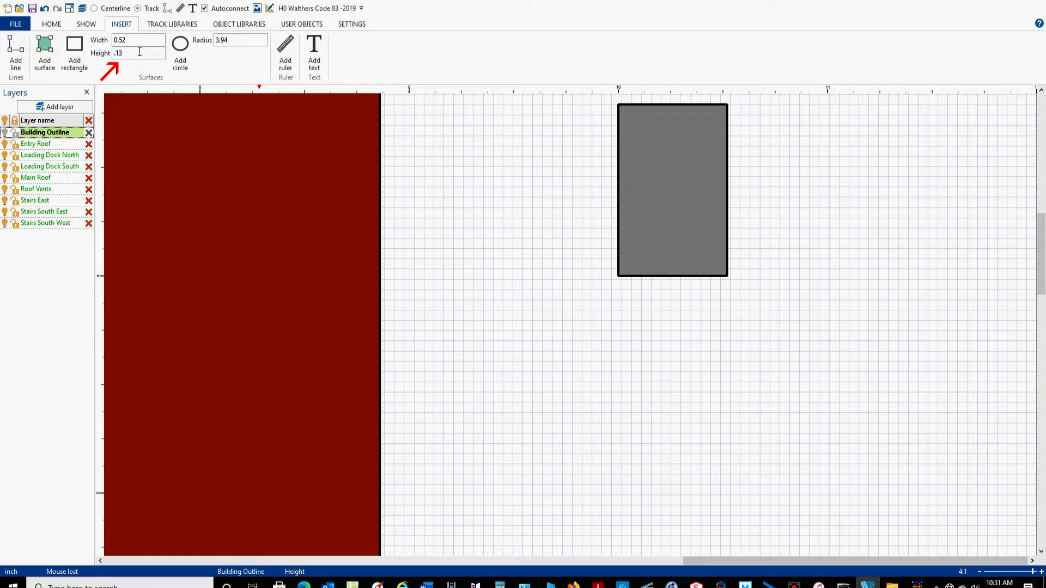
click(75, 52)
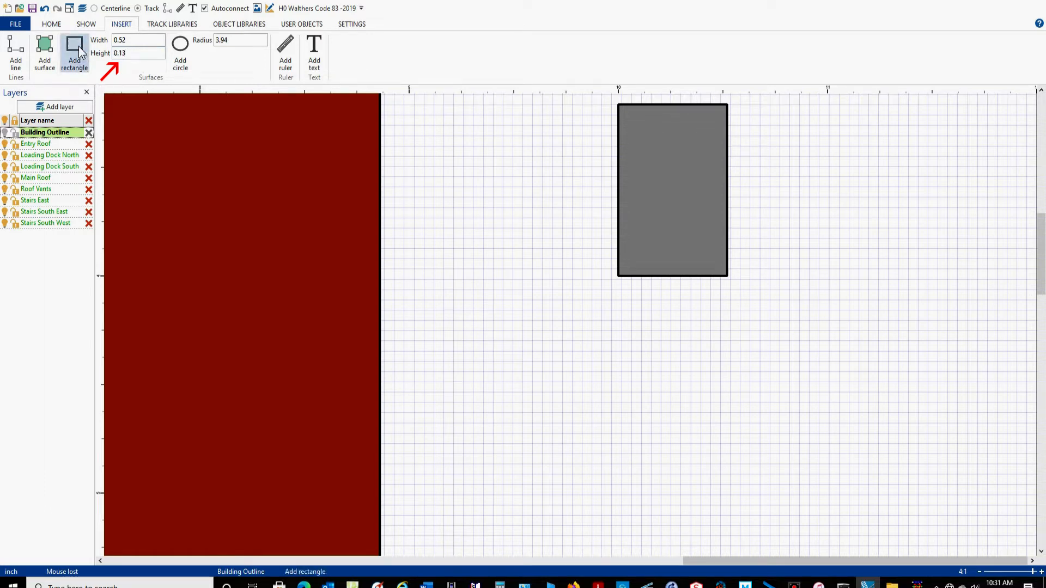
click(564, 360)
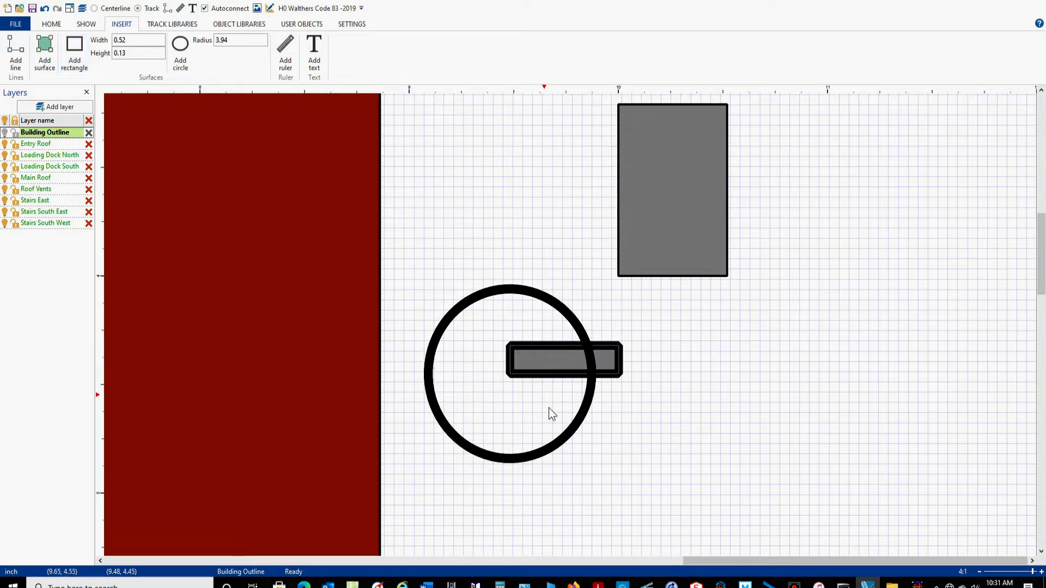
Set the 0.13-inch-high rectangle's outline line width to 0.01.
click(936, 407)
drag(823, 309, 443, 433)
click(361, 44)
text(0.01)
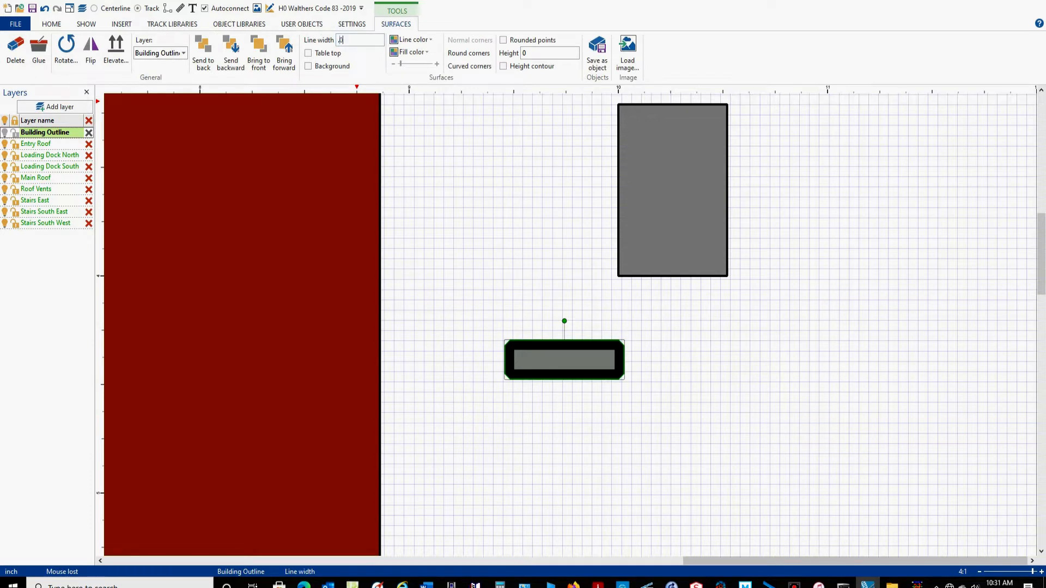
key(Return)
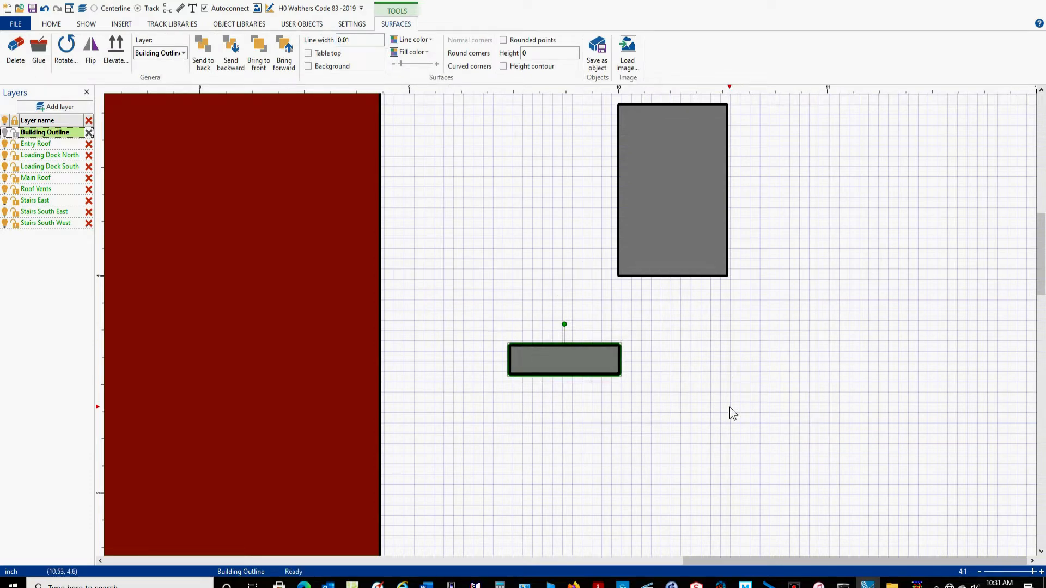
Paste two copies of the small rectangle into the empty area below the larger rectangle.
key(ctrl+v)
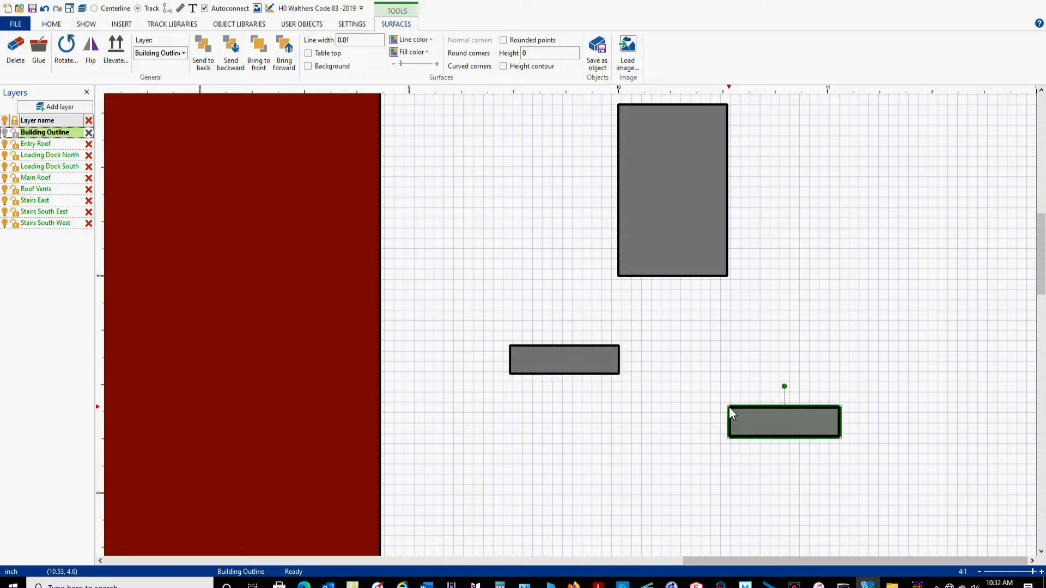
click(554, 518)
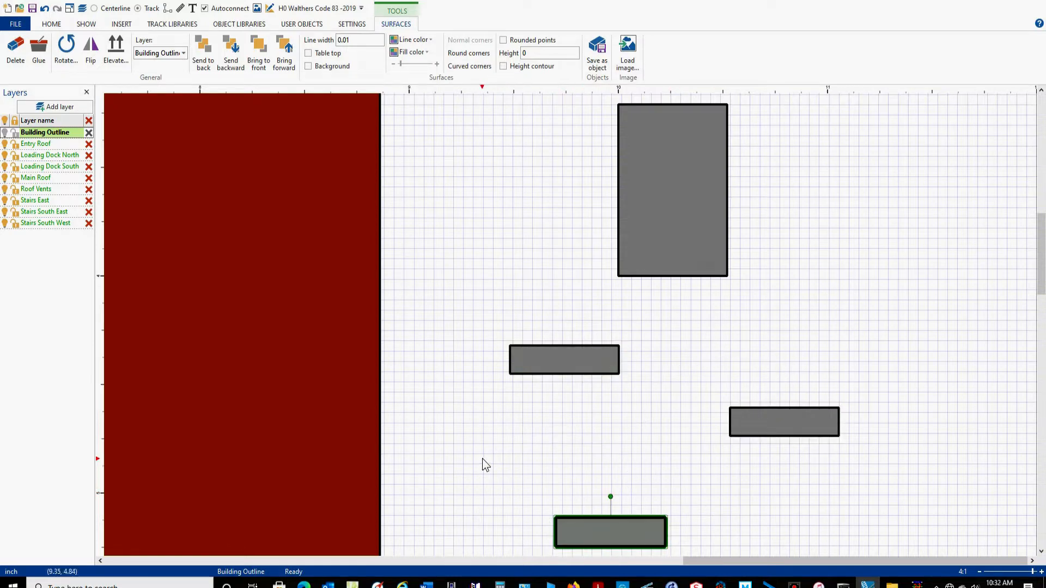
click(482, 174)
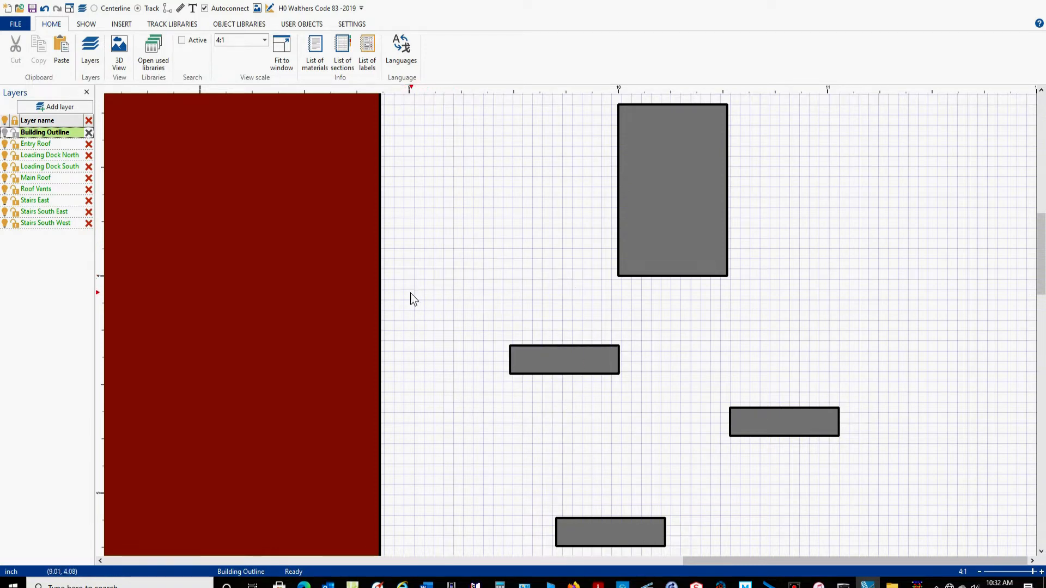
Move the original small rectangle by its upper-left corner to x 10, y 4, directly under the larger rectangle.
drag(397, 286, 674, 431)
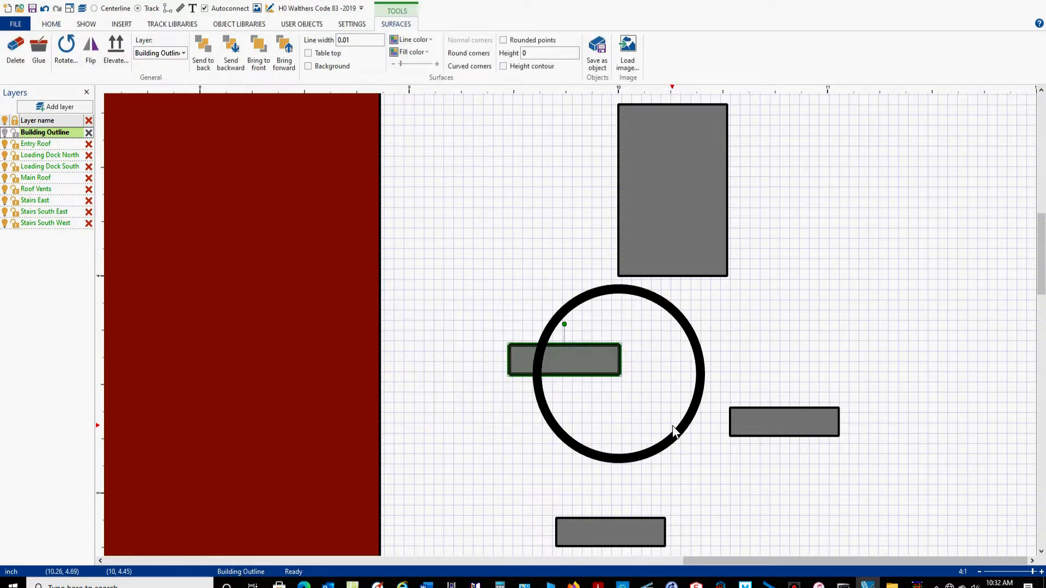
double_click(509, 345)
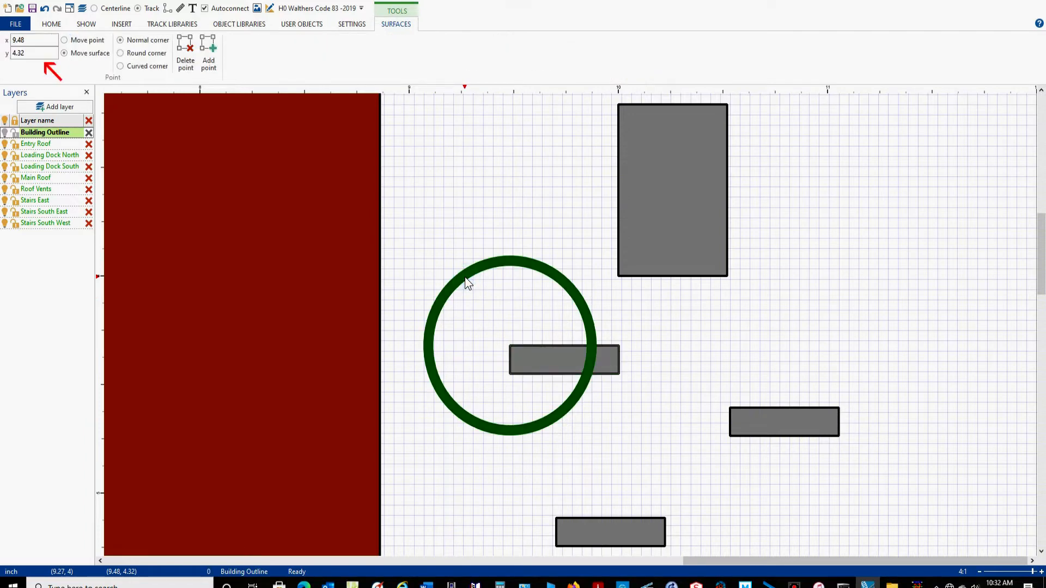
double_click(42, 40)
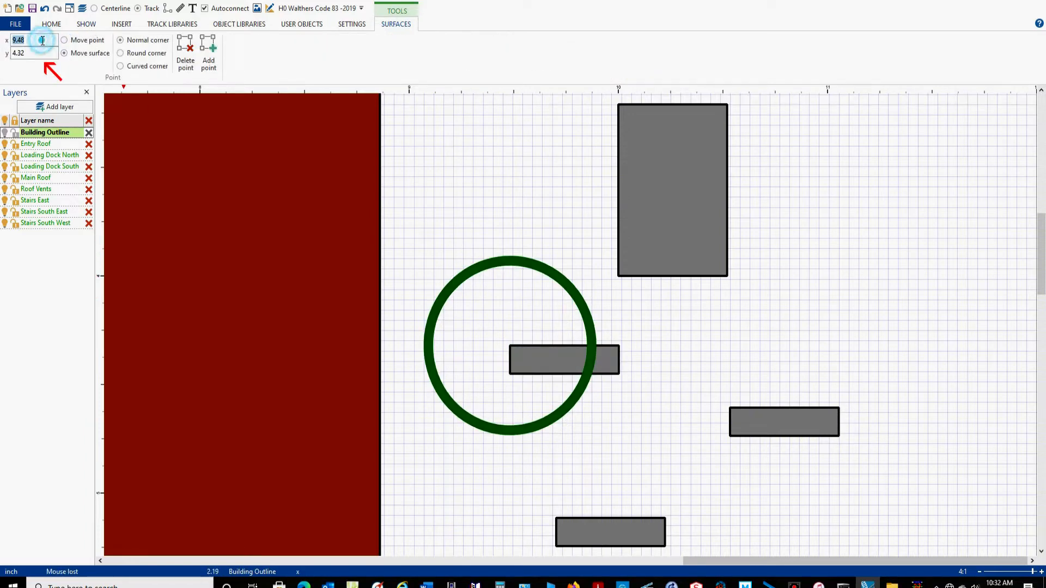
text(10)
double_click(37, 53)
text(4)
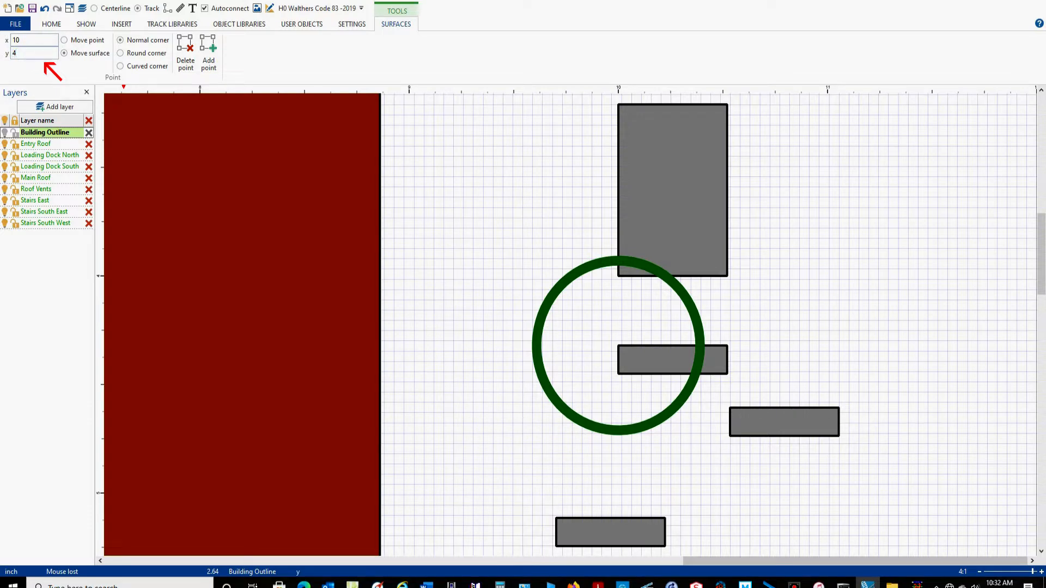
key(Return)
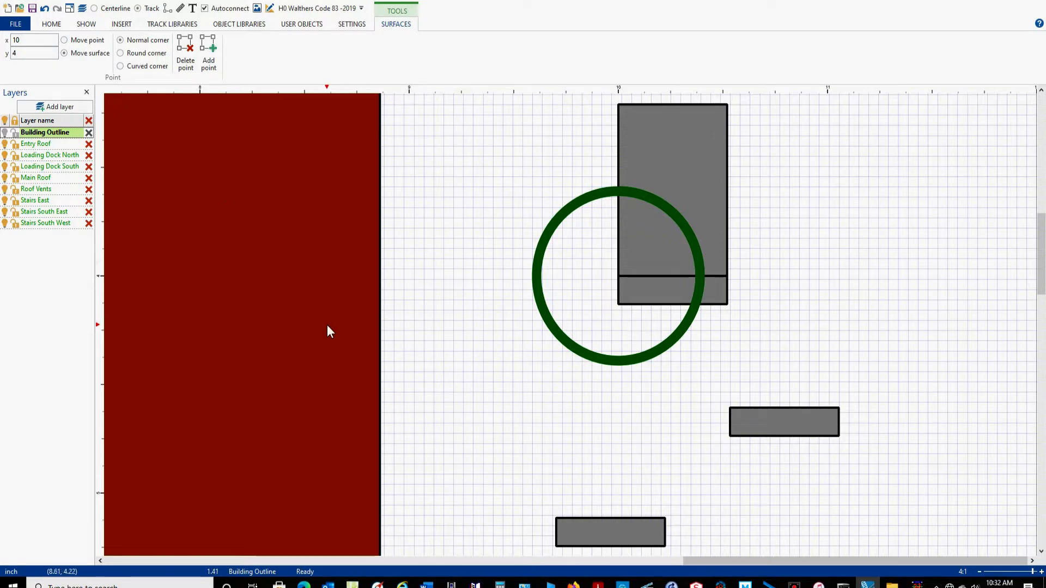
click(548, 405)
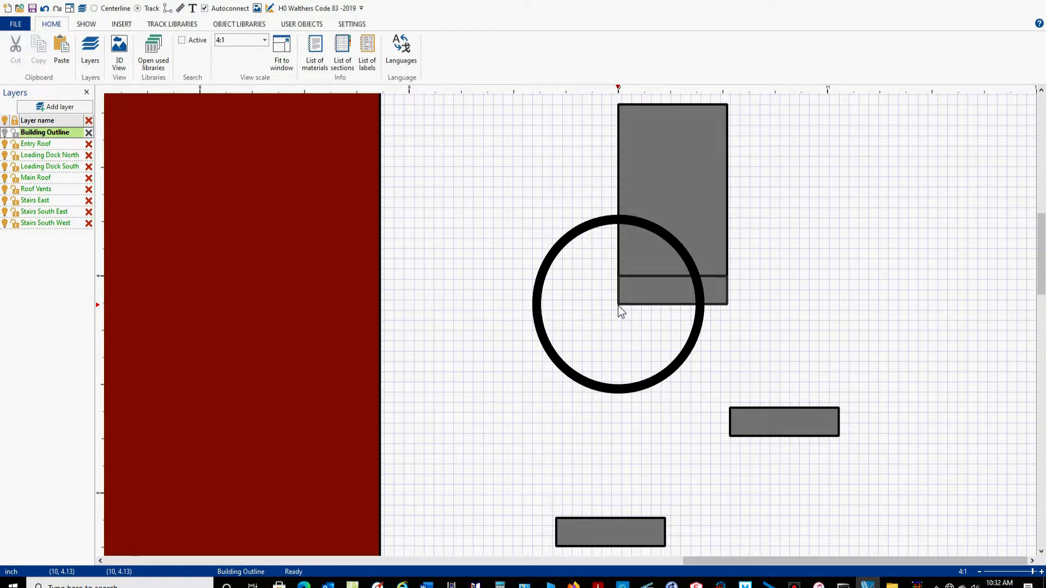
Move the first copied rectangle by its upper-left corner to x 10, y 4.13, directly under the previous small rectangle.
click(580, 377)
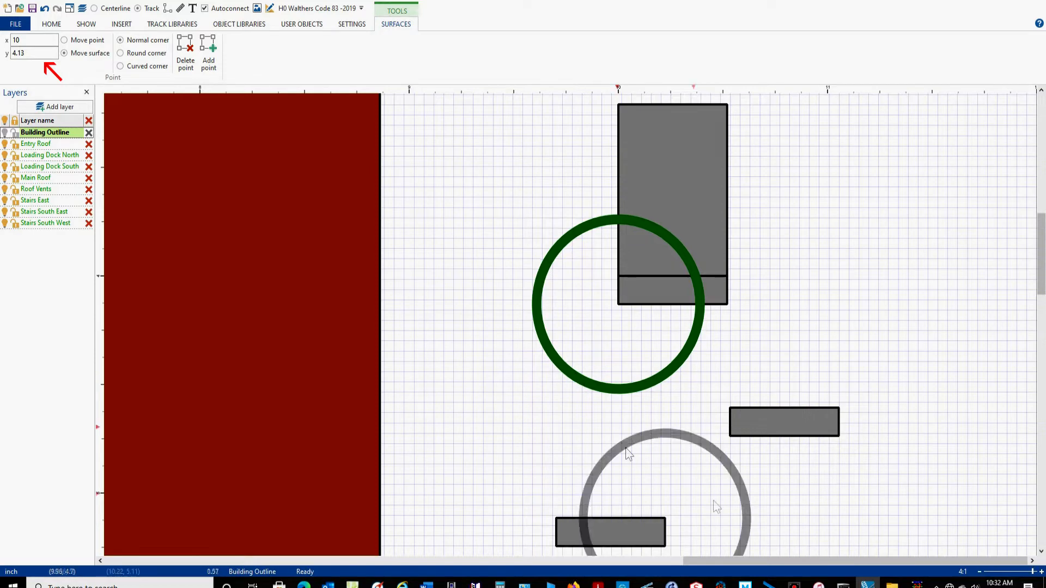
mouse_move(979, 390)
mouse_down()
mouse_move(701, 391)
mouse_move(684, 476)
mouse_up()
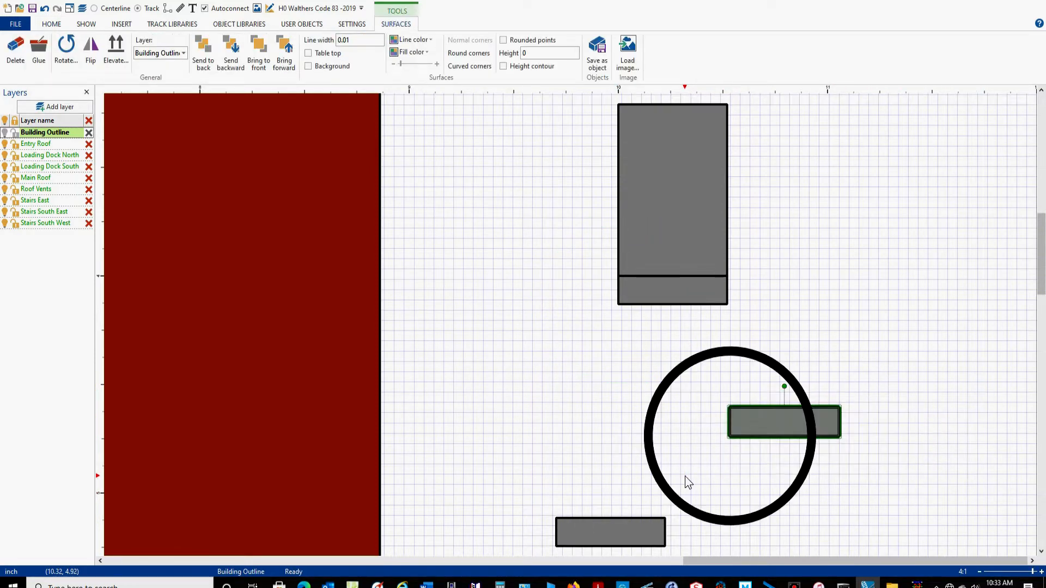
click(684, 338)
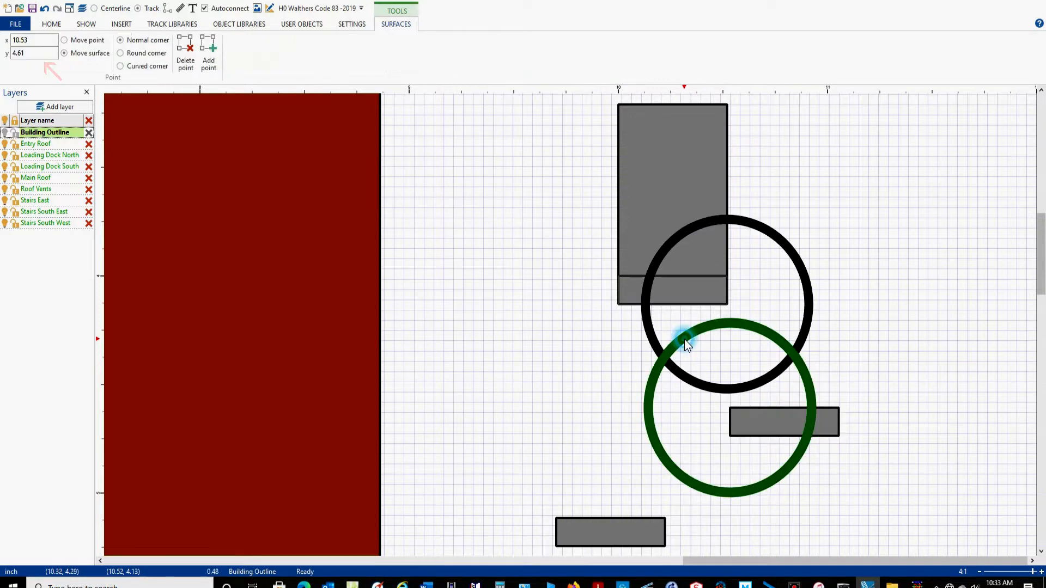
double_click(44, 39)
text(10)
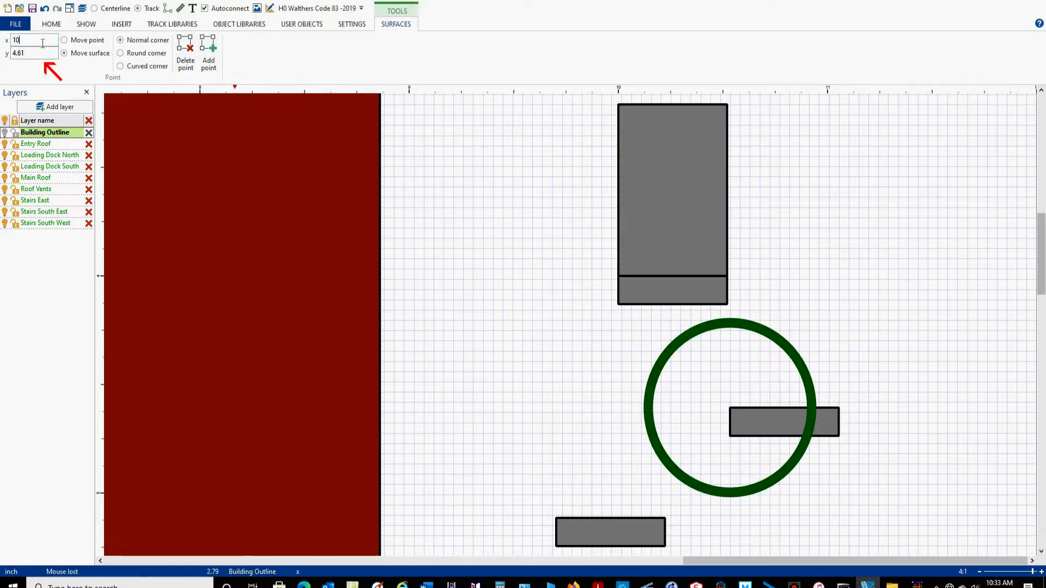
double_click(39, 52)
text(4)
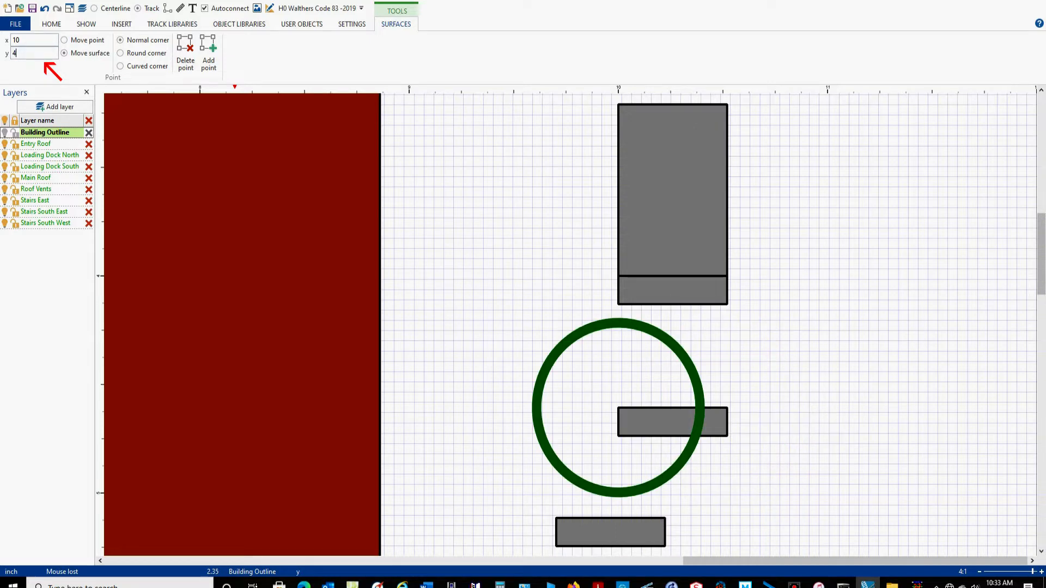
key(Return)
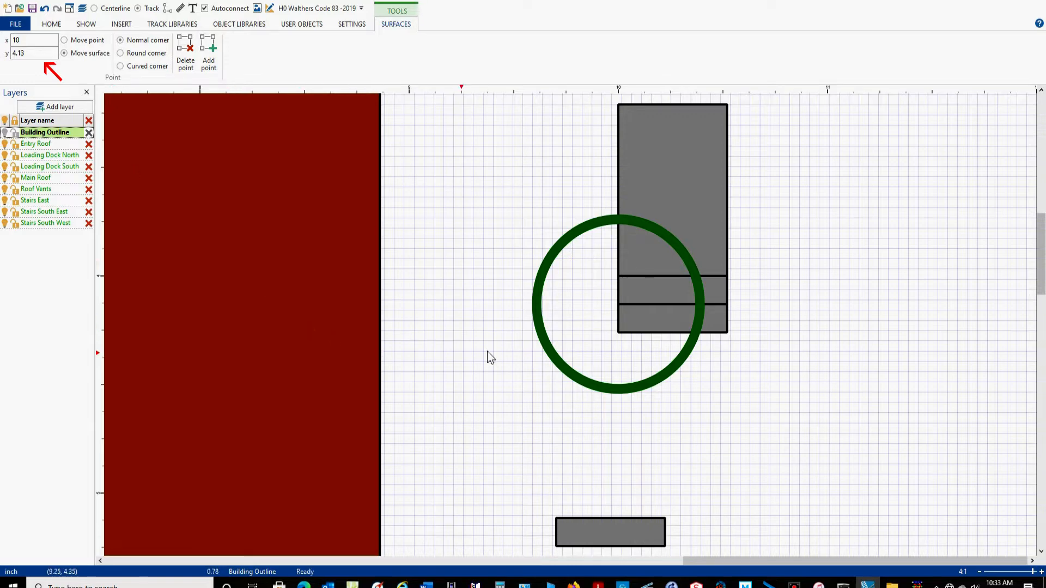
Move the second copied rectangle by its upper-left corner to x 10, y 4.26, directly under the lowest stair step.
drag(581, 376, 581, 403)
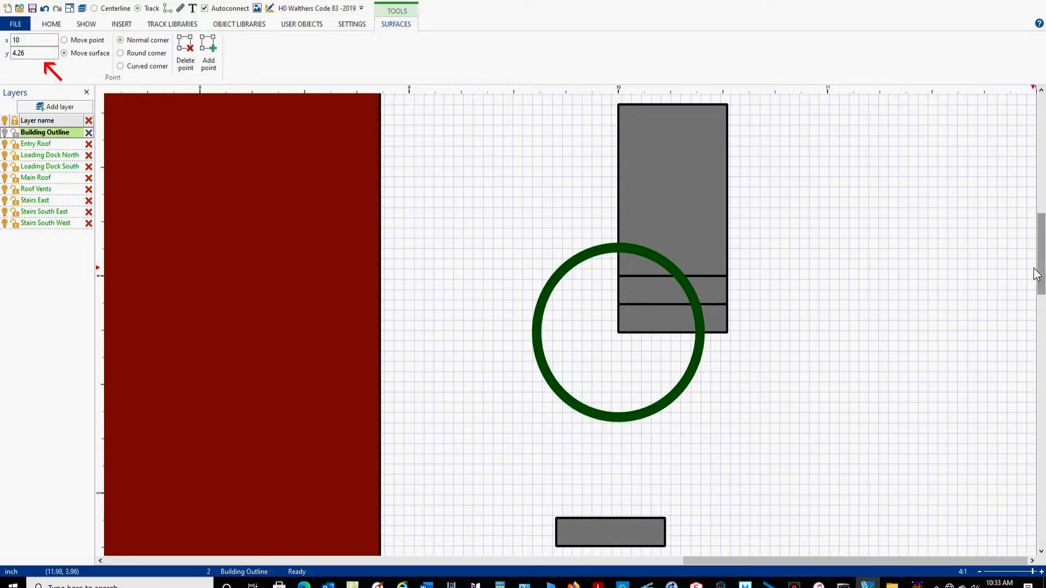
scroll(1036, 274, down, 3)
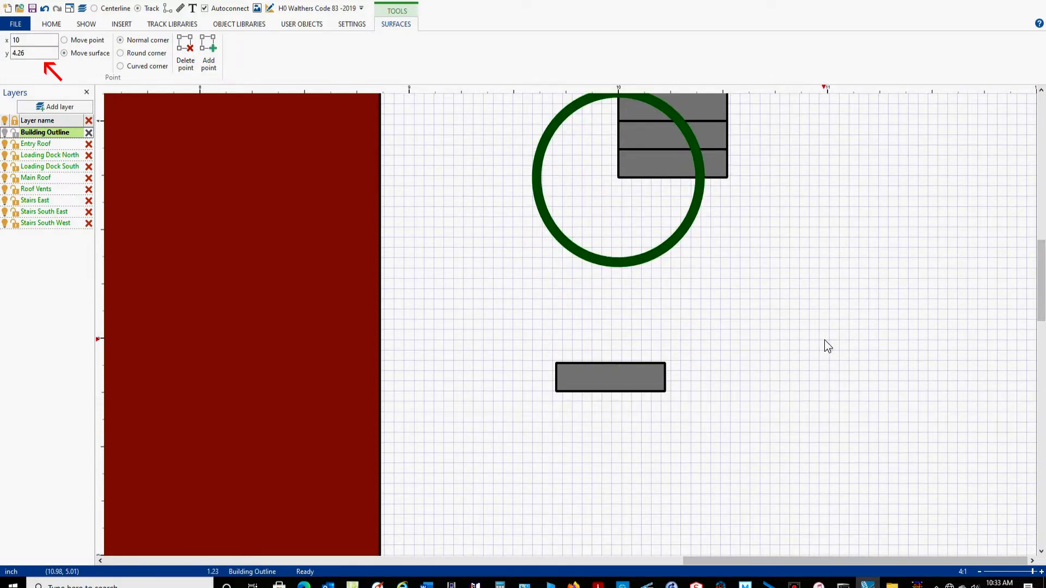
click(822, 338)
drag(819, 338, 457, 460)
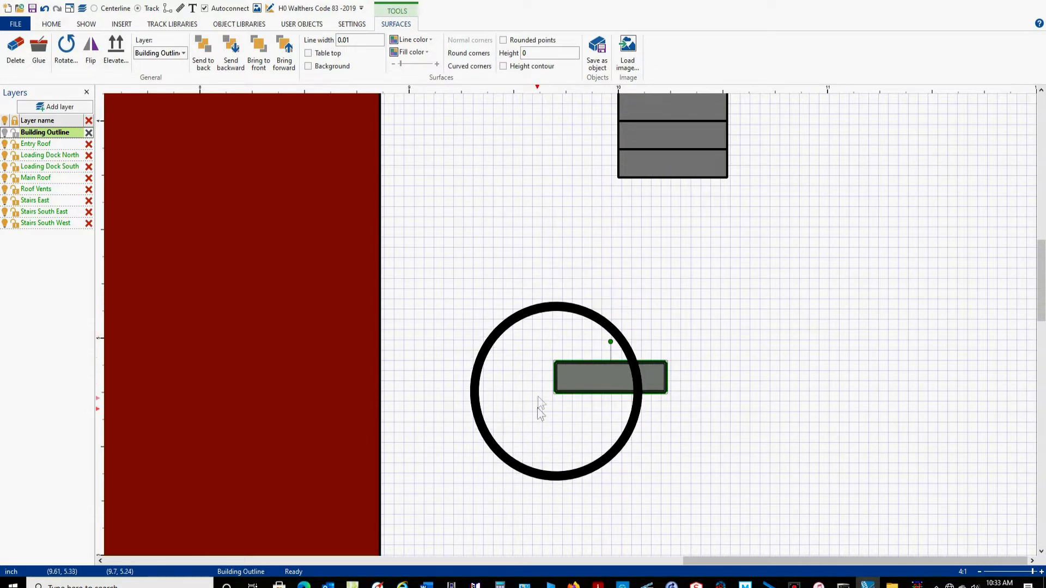
click(520, 294)
click(46, 40)
text(10)
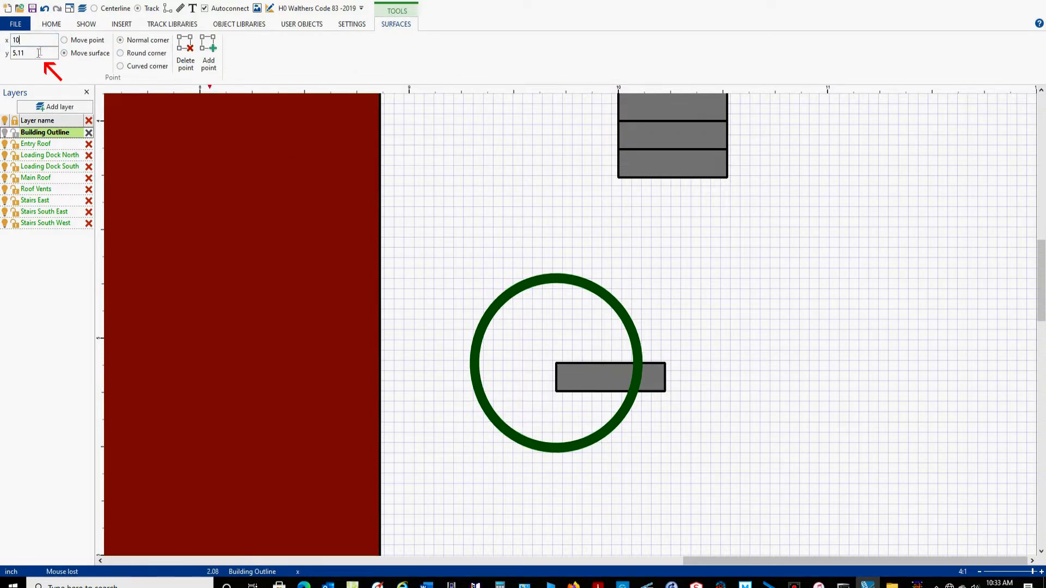
click(37, 53)
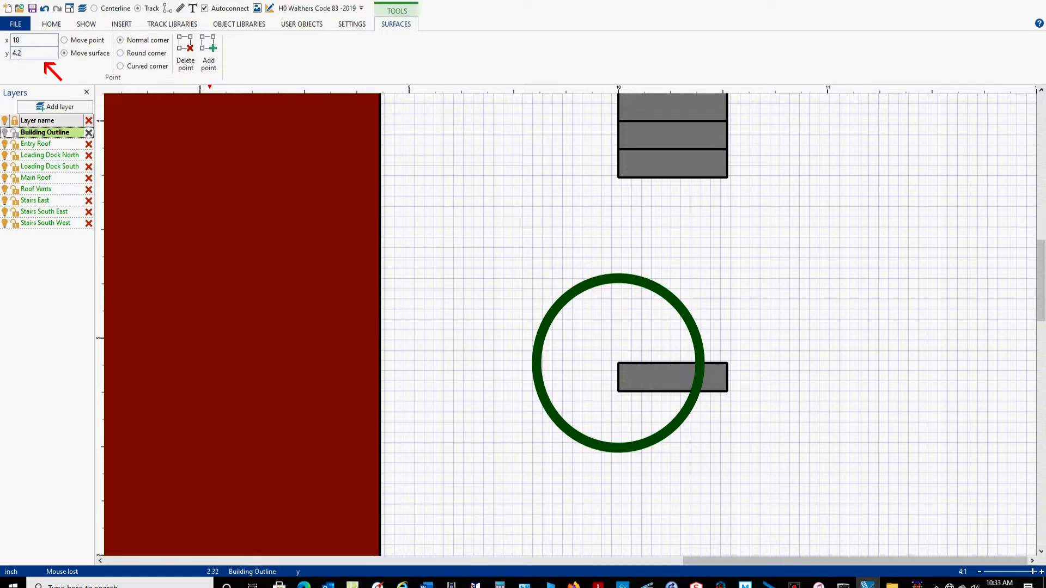
key(Return)
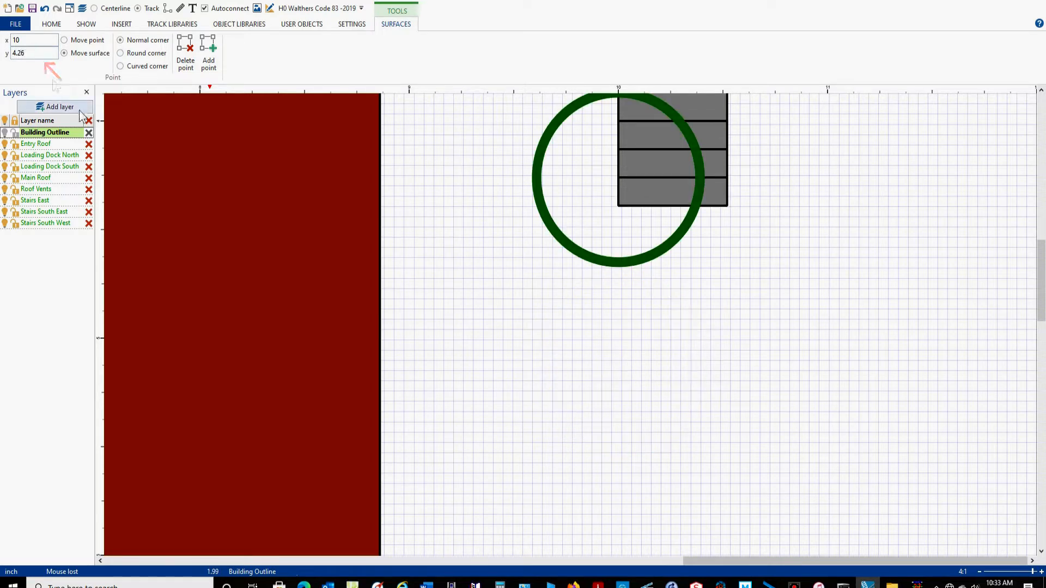
Try to group the landing and step rectangles.
drag(1039, 261, 1038, 221)
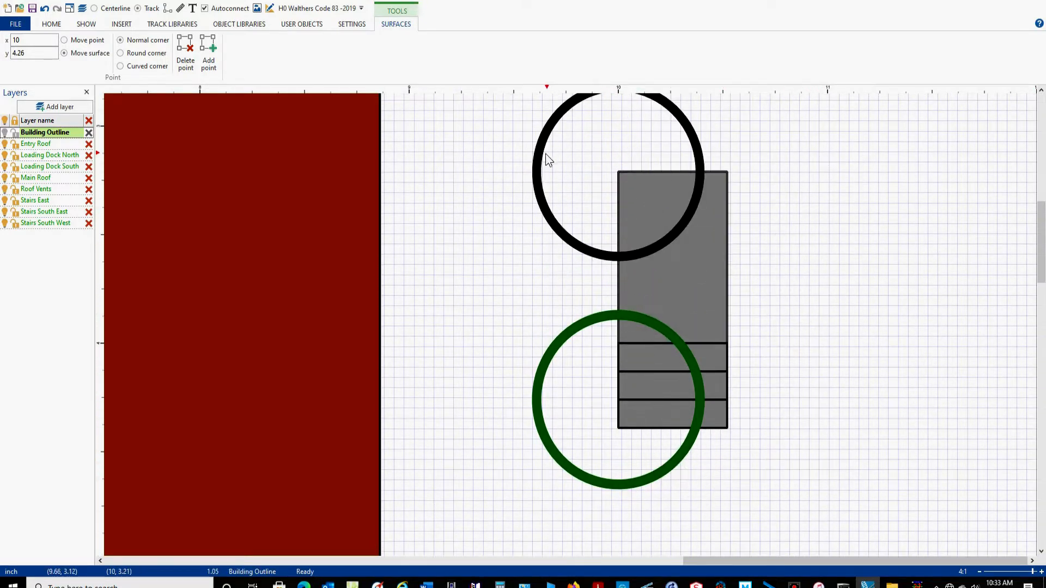
click(900, 213)
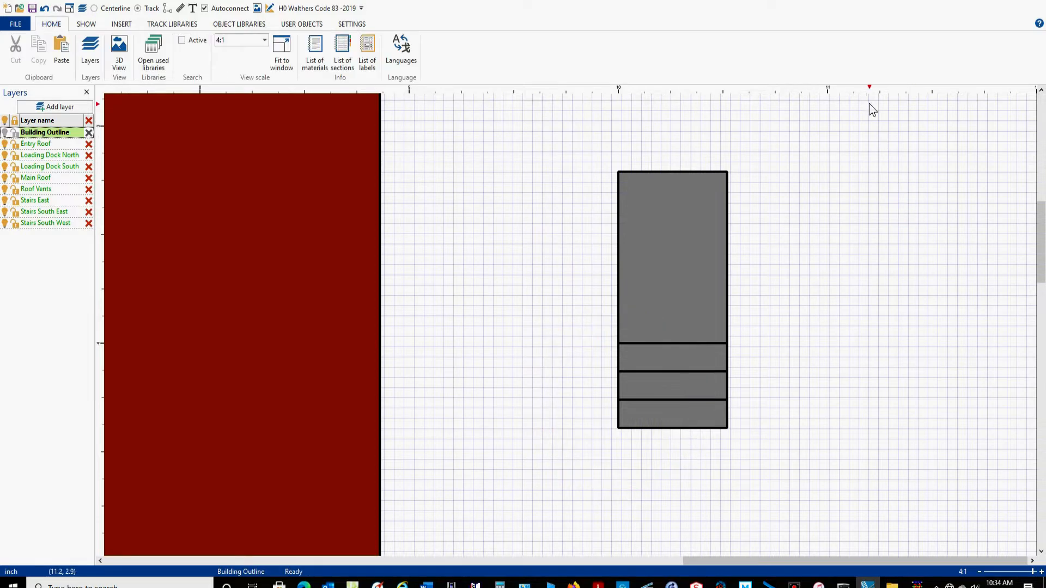
drag(849, 122, 502, 512)
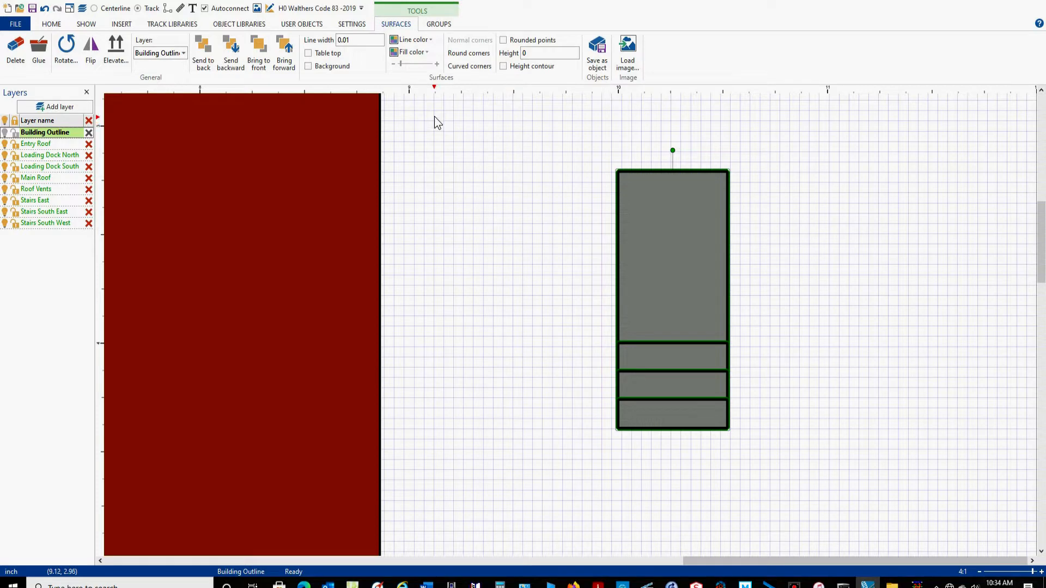
click(444, 26)
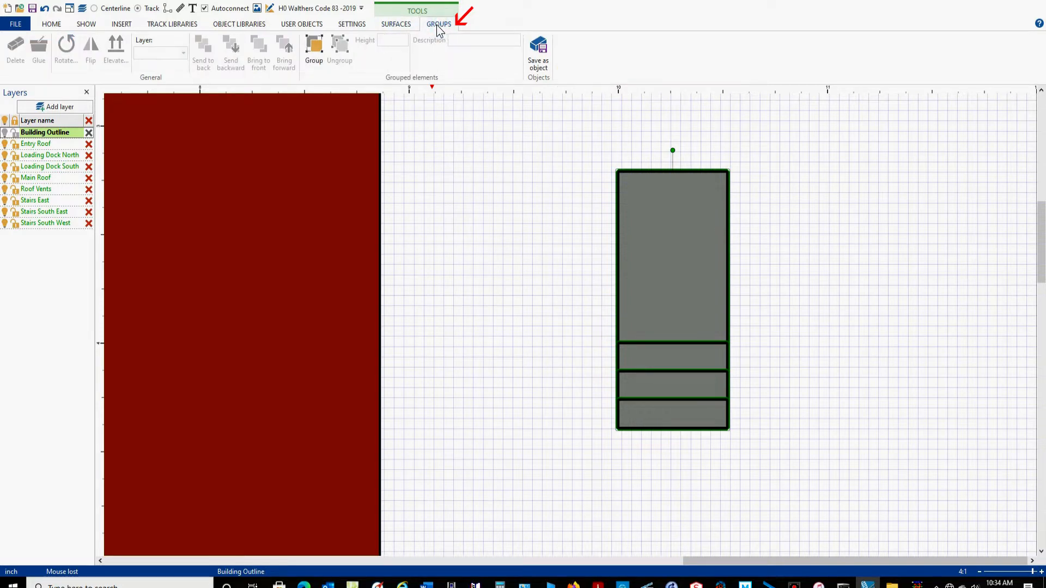
click(316, 54)
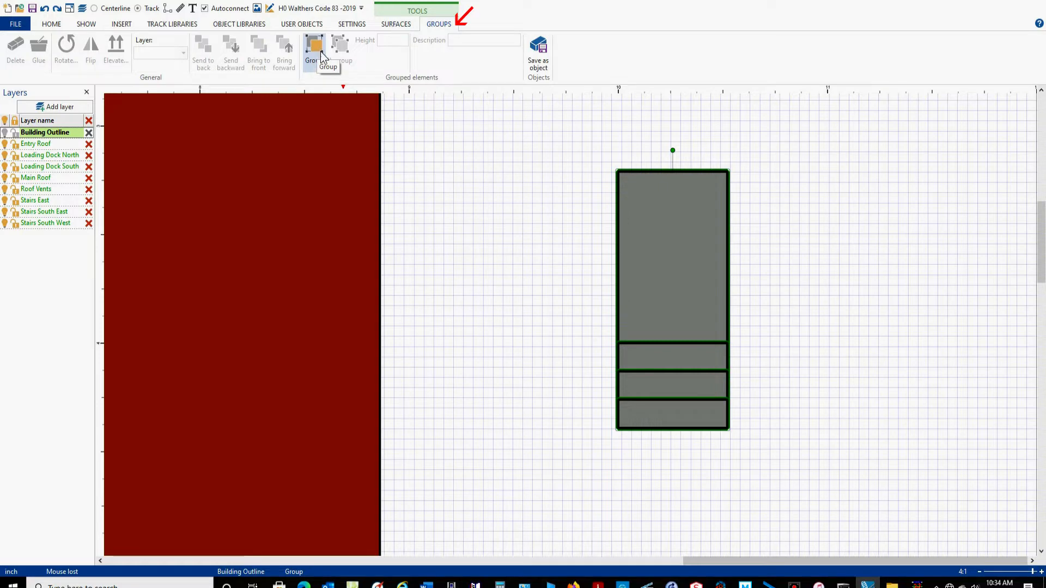
right_click(671, 261)
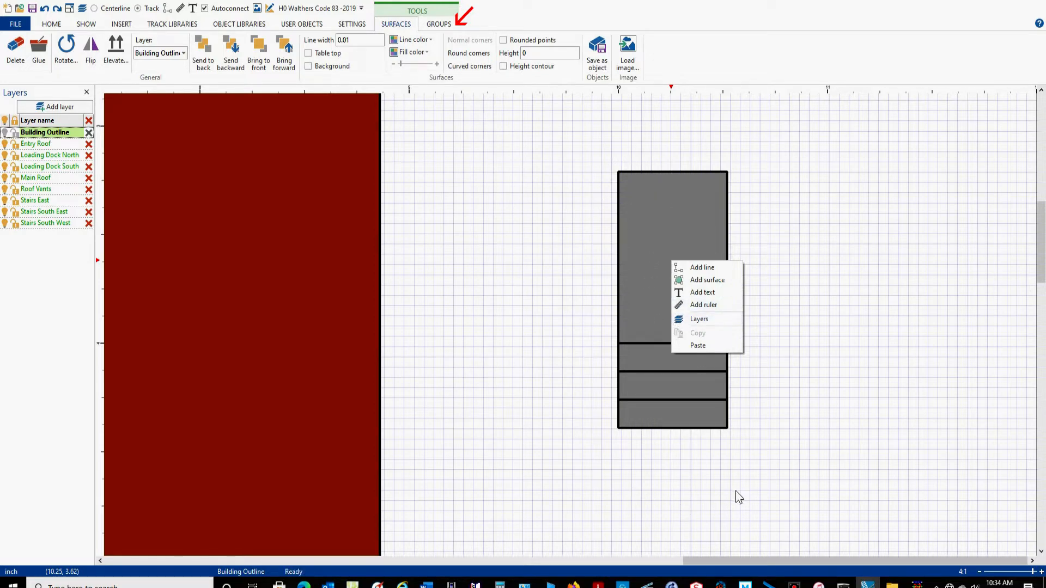
click(887, 167)
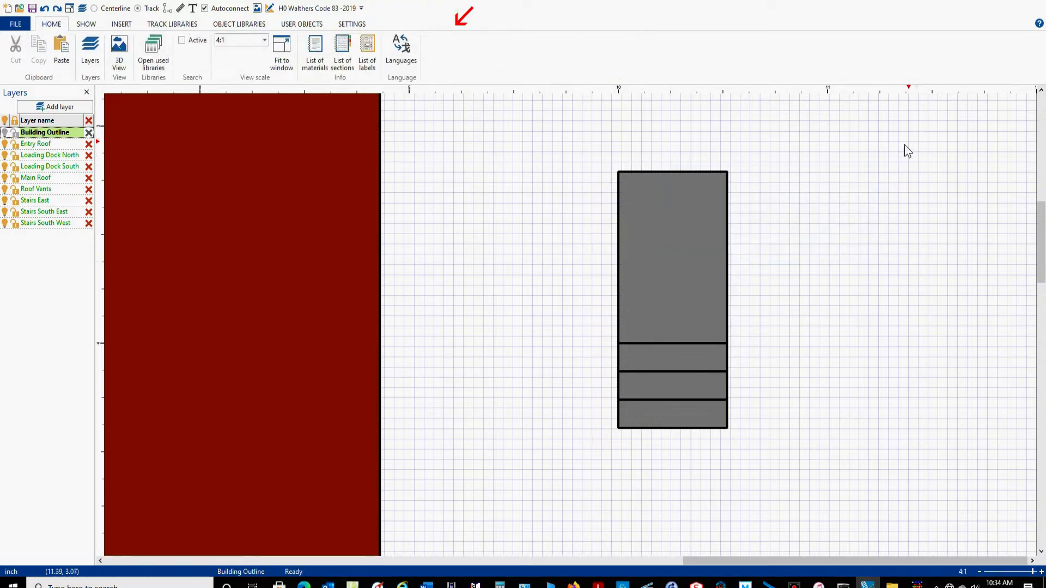
Group the landing rectangle and the three step rectangles into one staircase.
drag(917, 126, 502, 496)
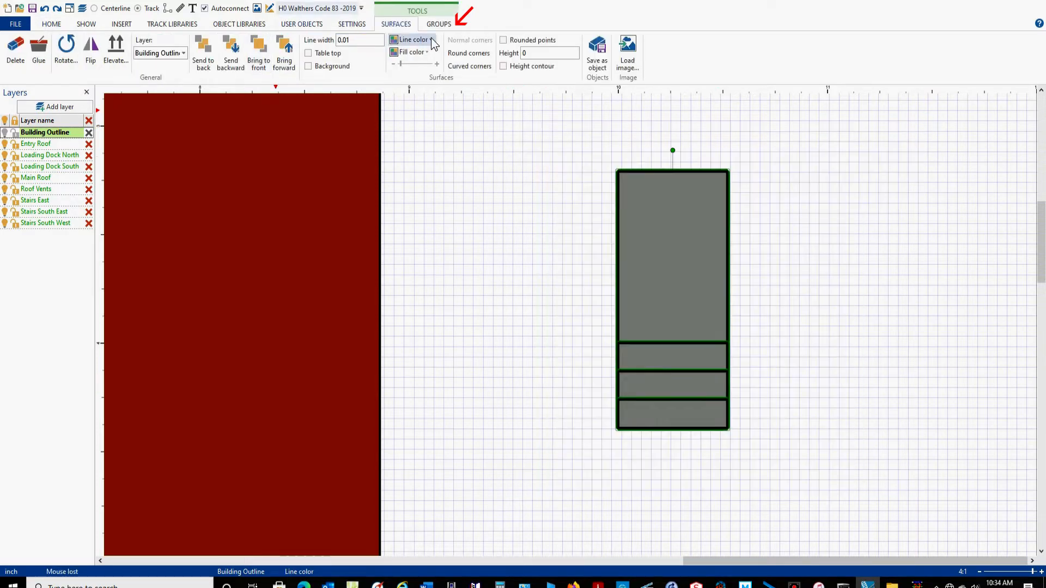
click(443, 24)
click(314, 48)
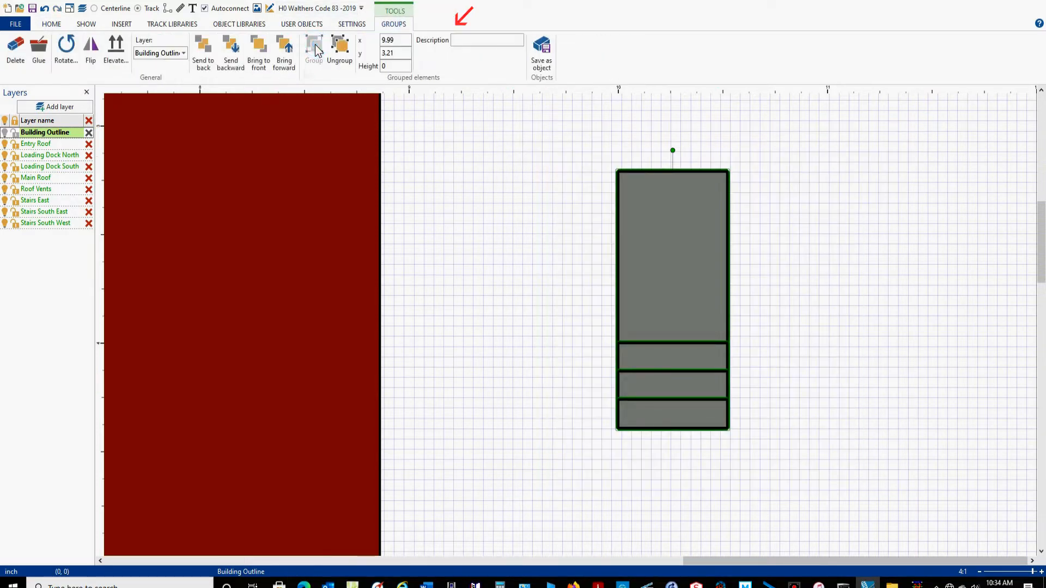
click(933, 216)
Move the grouped staircase freehand slightly downward and to the right, to about x 10.11, y 3.53.
click(728, 291)
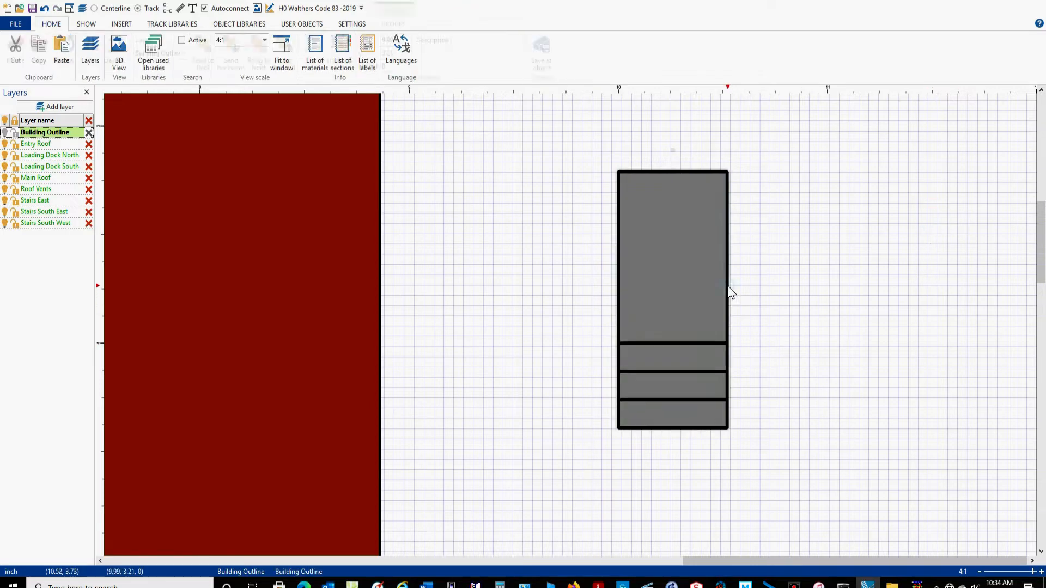
drag(731, 292, 740, 363)
click(512, 271)
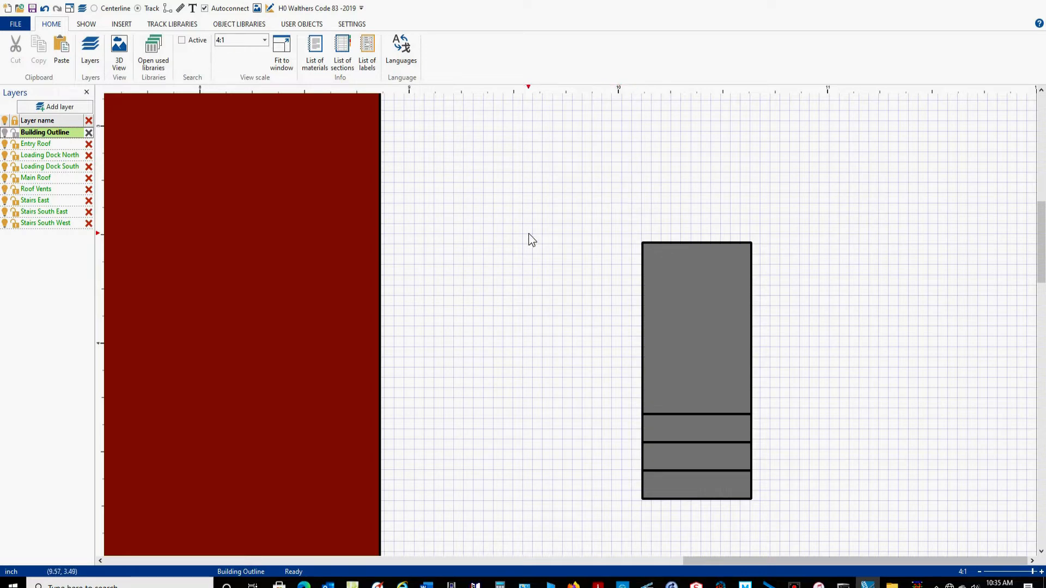
Rotate the staircase group 90 degrees counterclockwise, then turn it back upright.
click(642, 326)
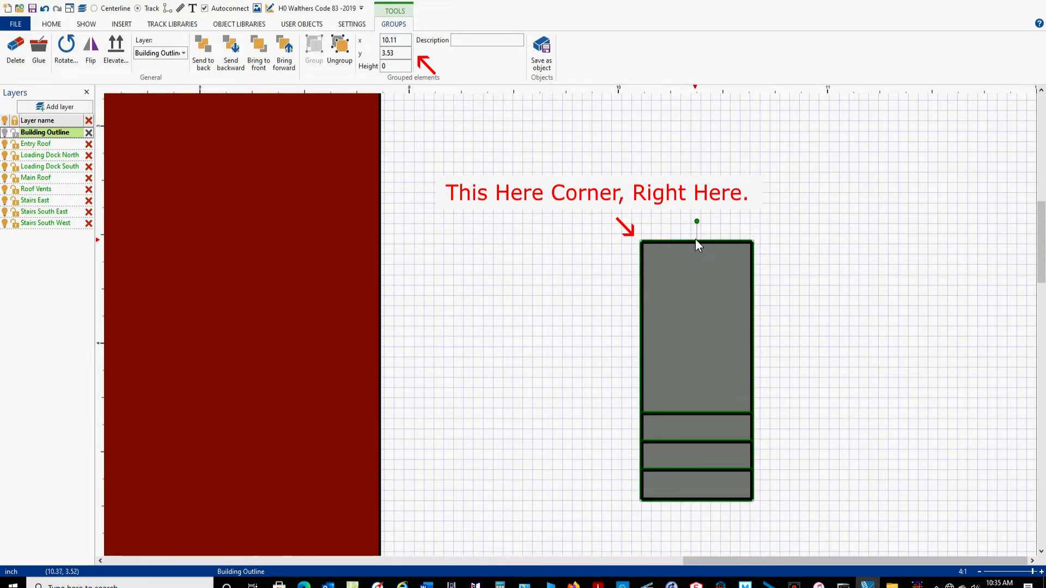
drag(696, 221, 598, 369)
click(621, 260)
drag(547, 234, 939, 523)
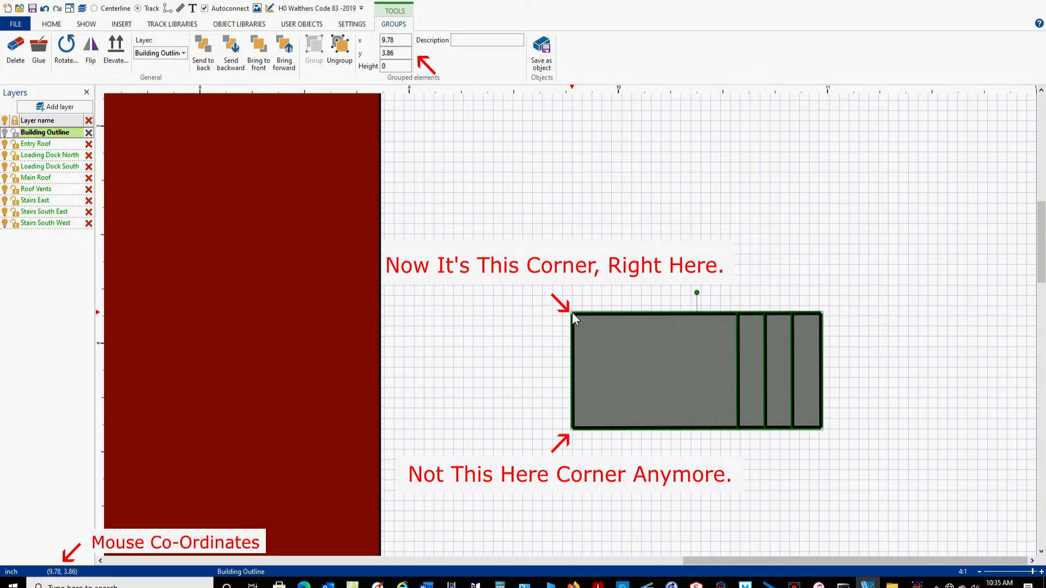
drag(697, 294, 787, 371)
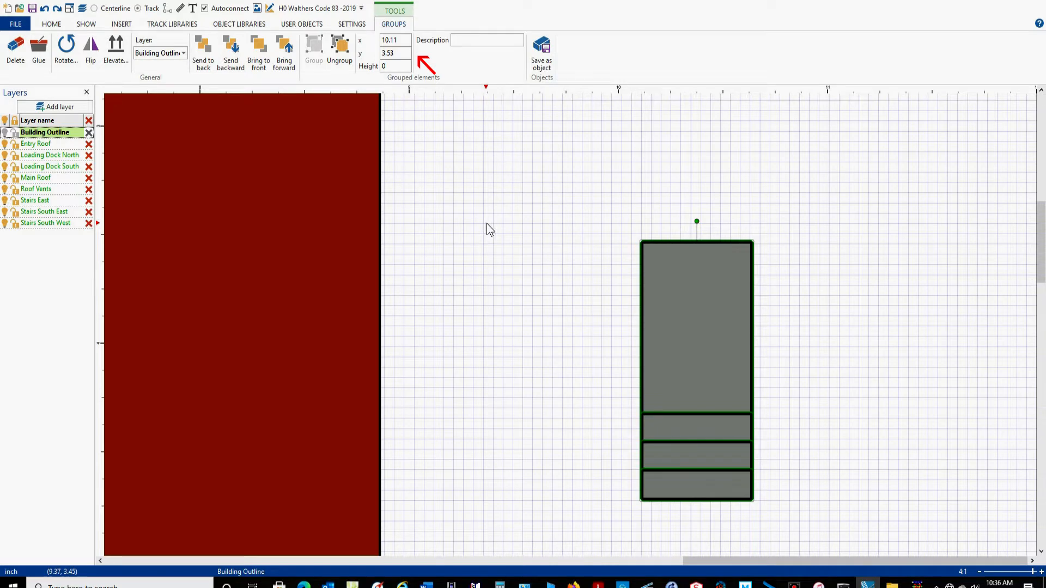
Position the staircase group at x 8.86, y 3.51, against the building's east wall.
scroll(490, 228, down, 2)
right_drag(670, 258, 676, 285)
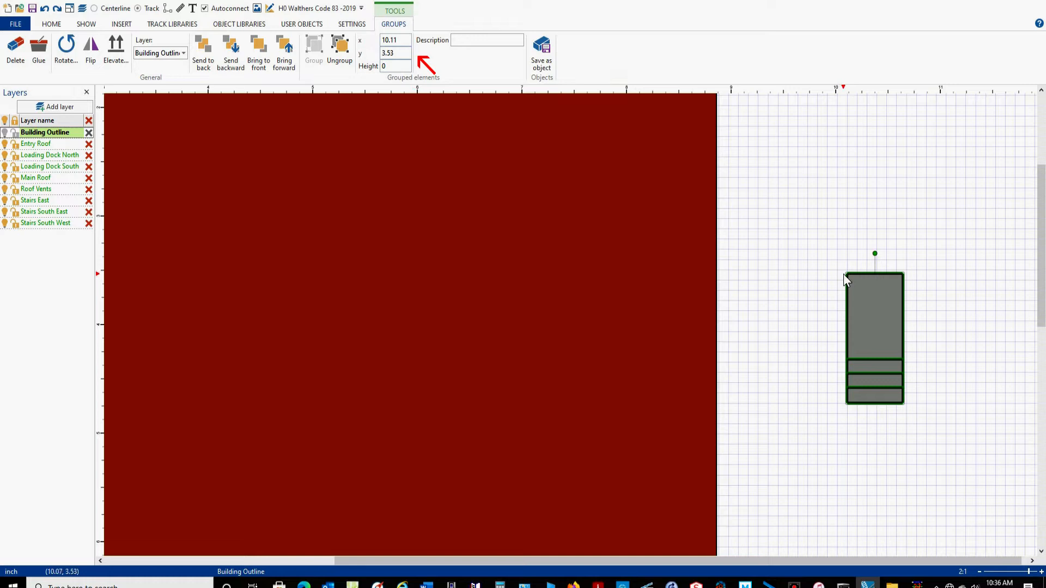
double_click(403, 41)
text(8.86)
double_click(402, 53)
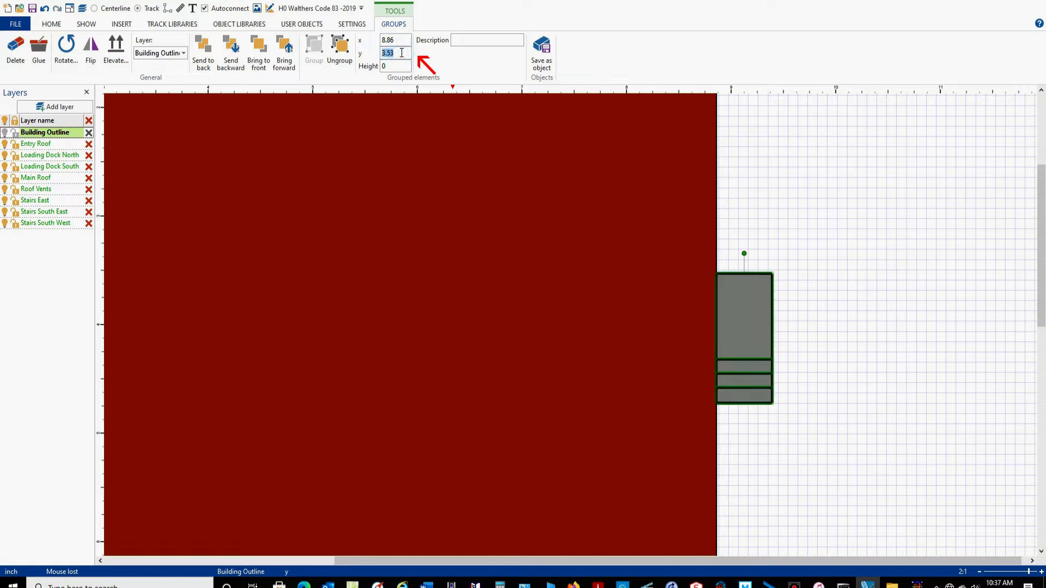
text(3)
key(Return)
click(880, 297)
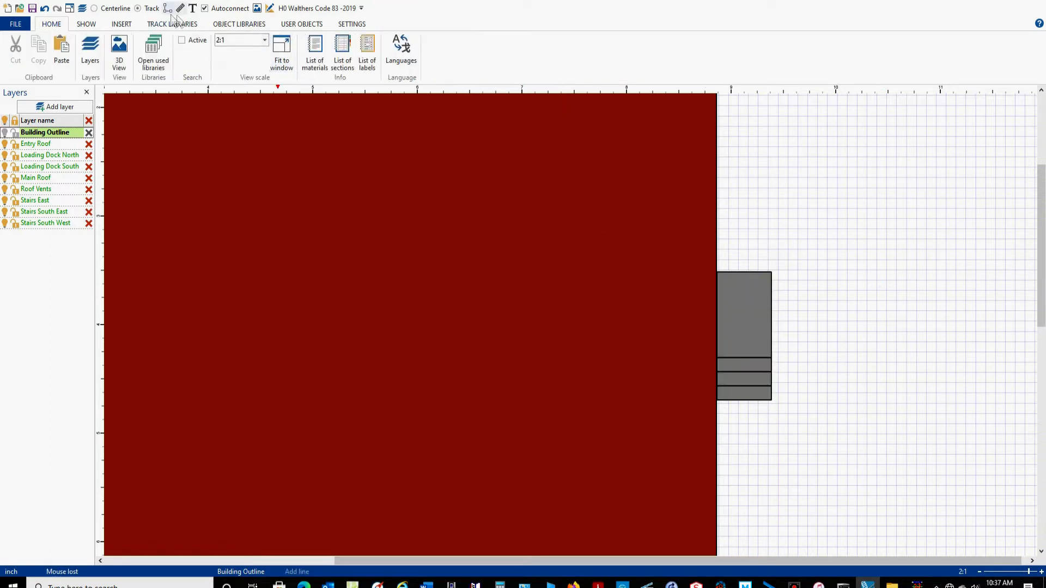
Assign the staircase group on the east wall to the Stairs East layer.
scroll(678, 226, down, 1)
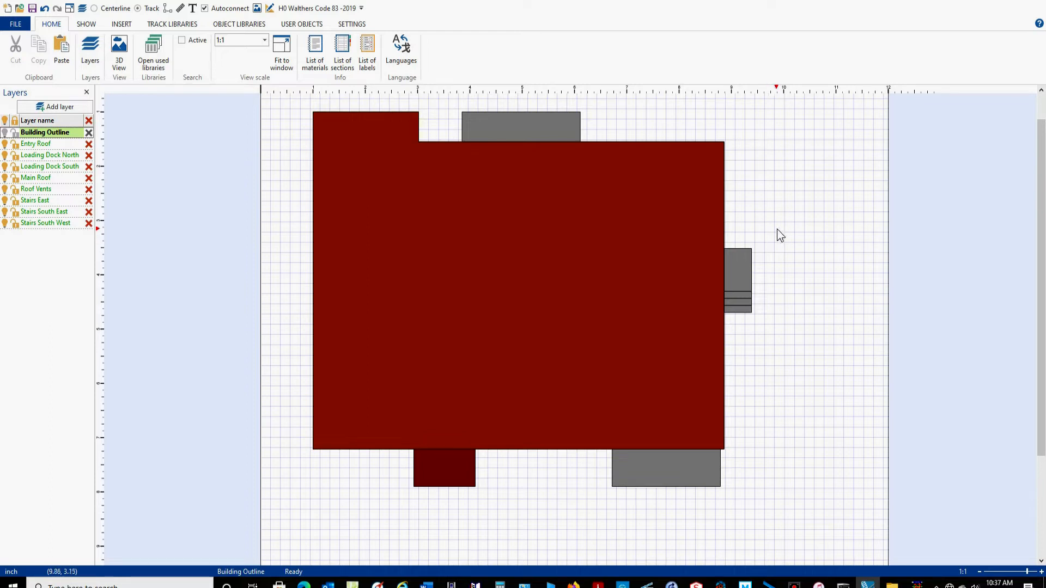
drag(797, 235, 698, 326)
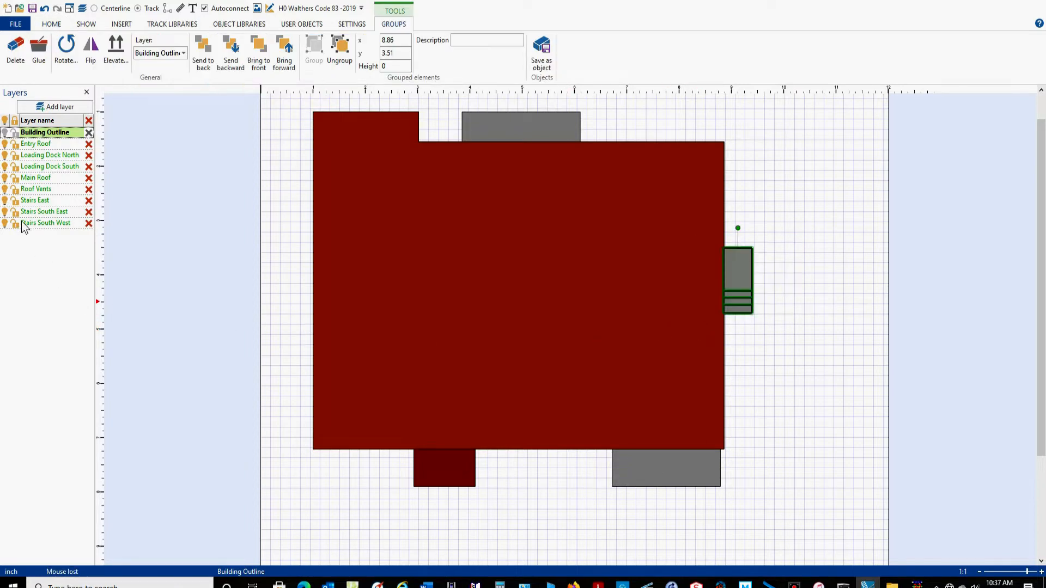
click(184, 53)
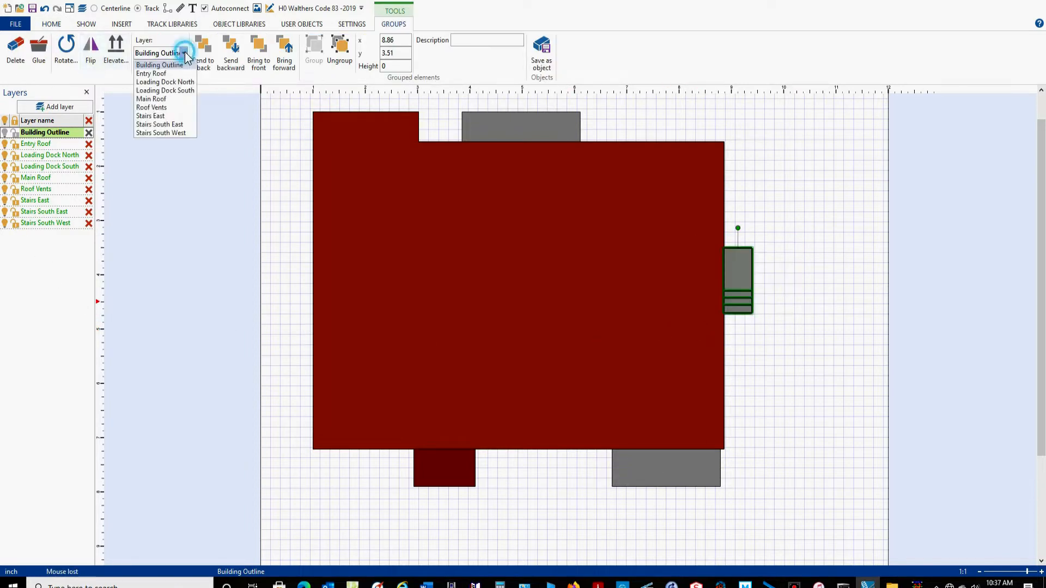
click(157, 116)
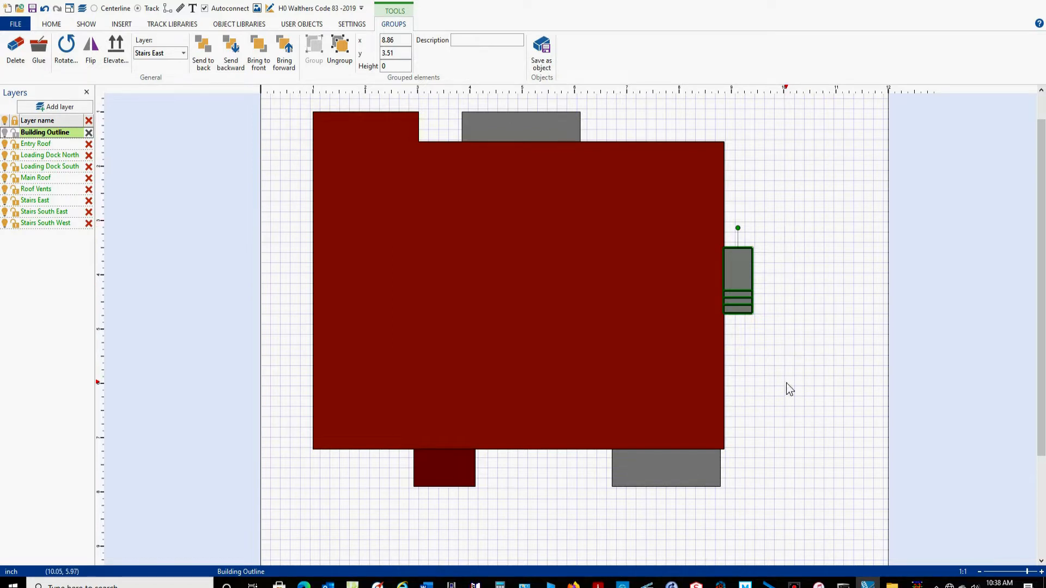
Paste a copy of the staircase in the empty area east of the building and rotate it 90 degrees counterclockwise.
key(ctrl+v)
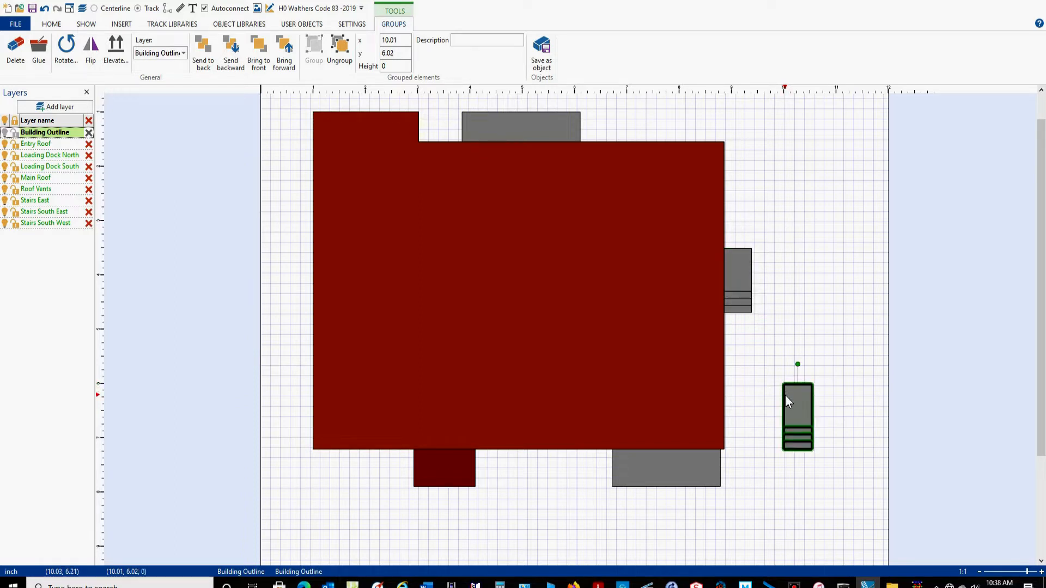
right_click(785, 394)
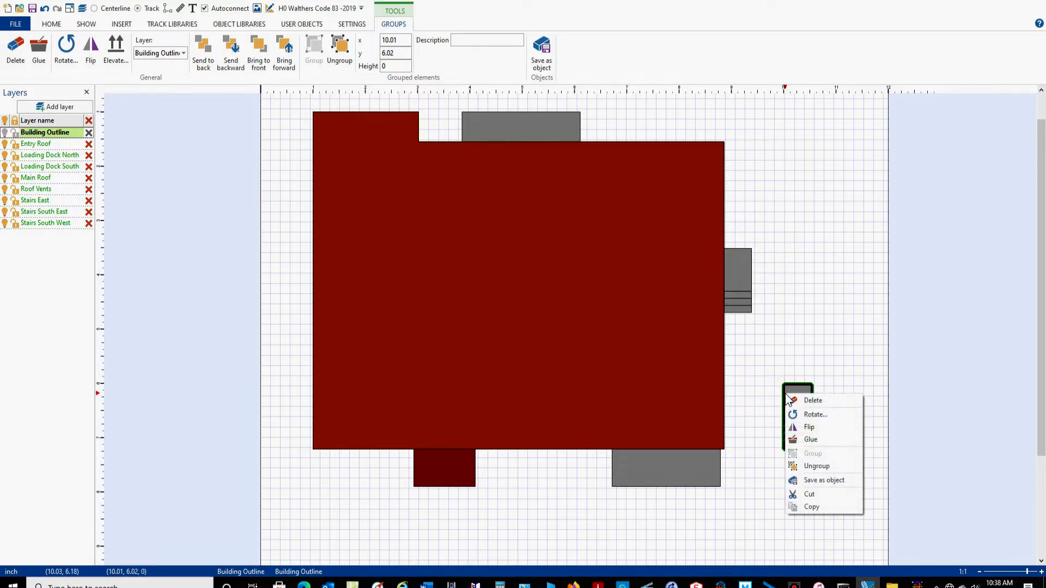
click(808, 417)
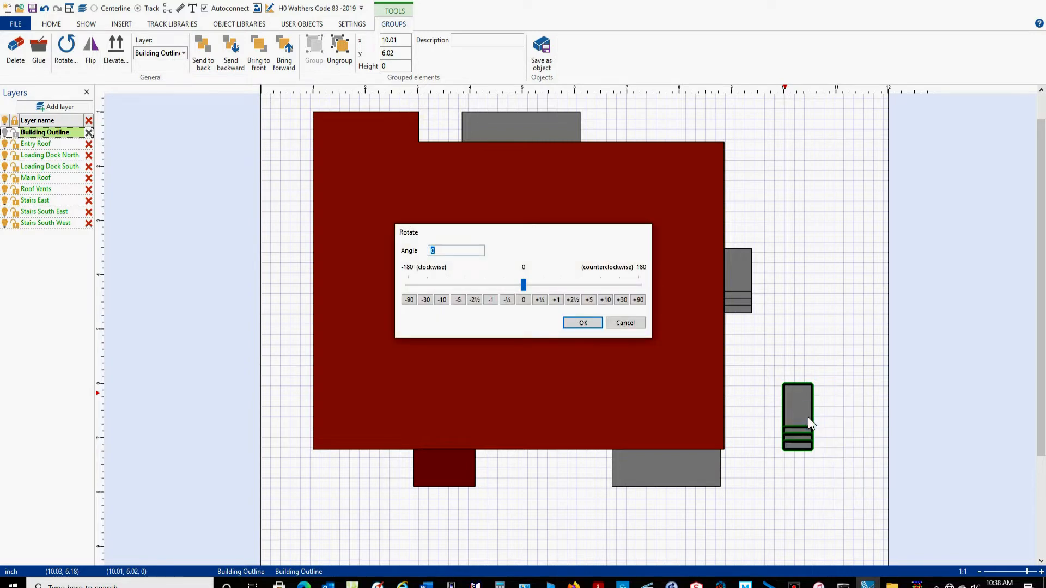
click(639, 300)
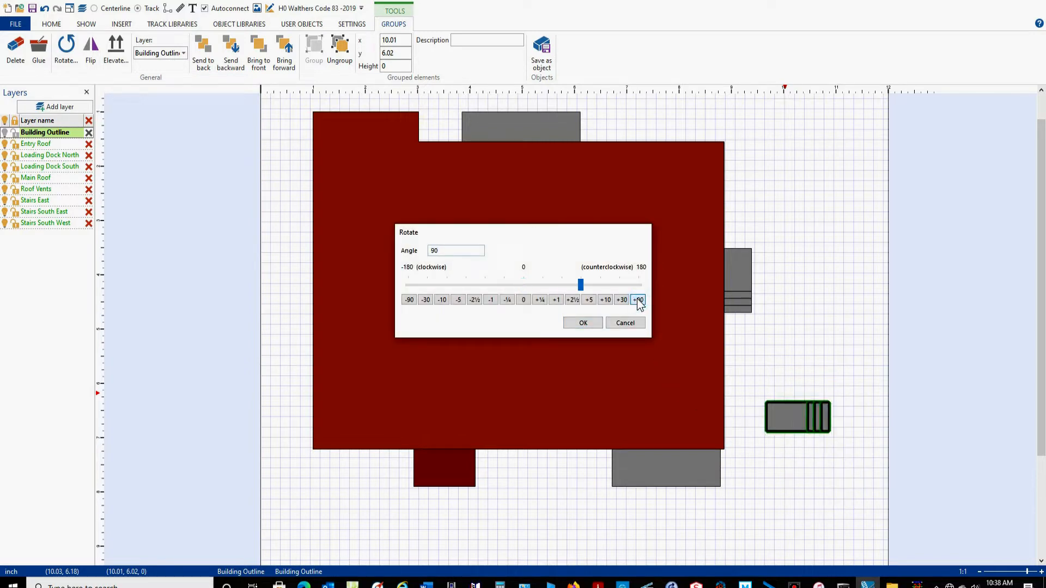
click(579, 323)
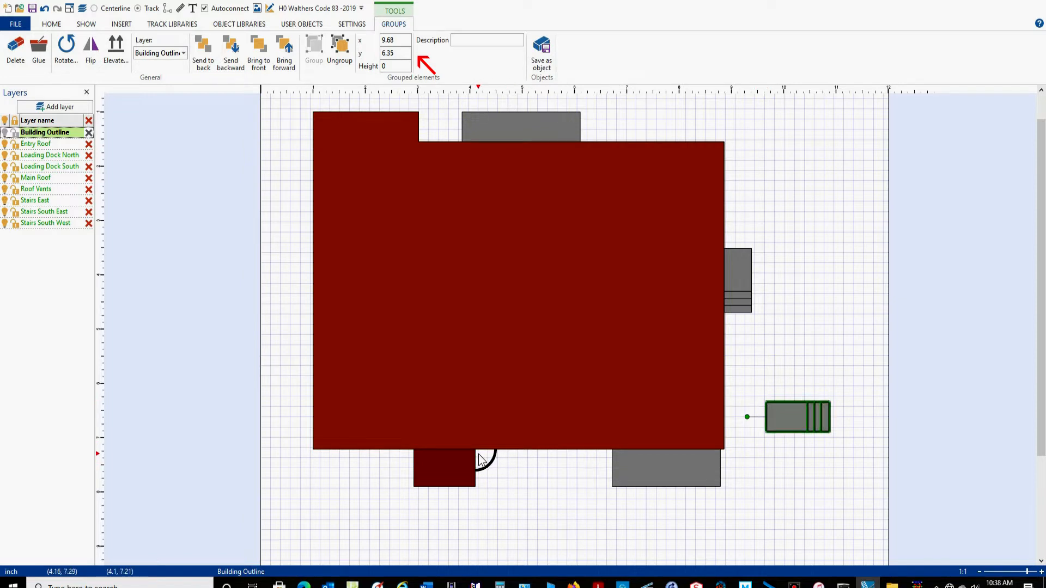
Position the copied staircase at x 4.1, y 7.21, against the south wall beside the entry roof.
double_click(393, 40)
text(4.1)
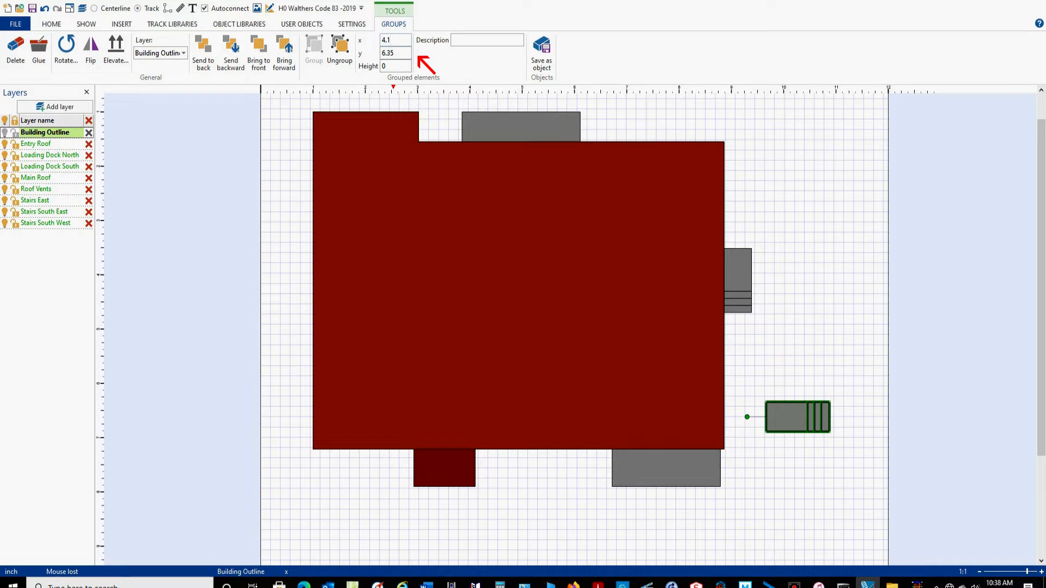
double_click(403, 52)
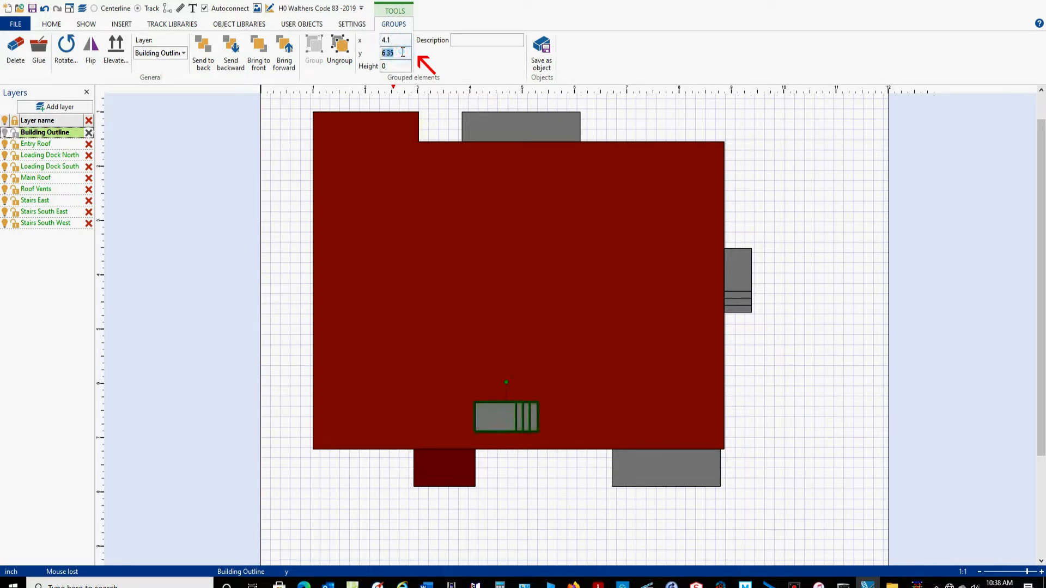
text(7.21)
key(Return)
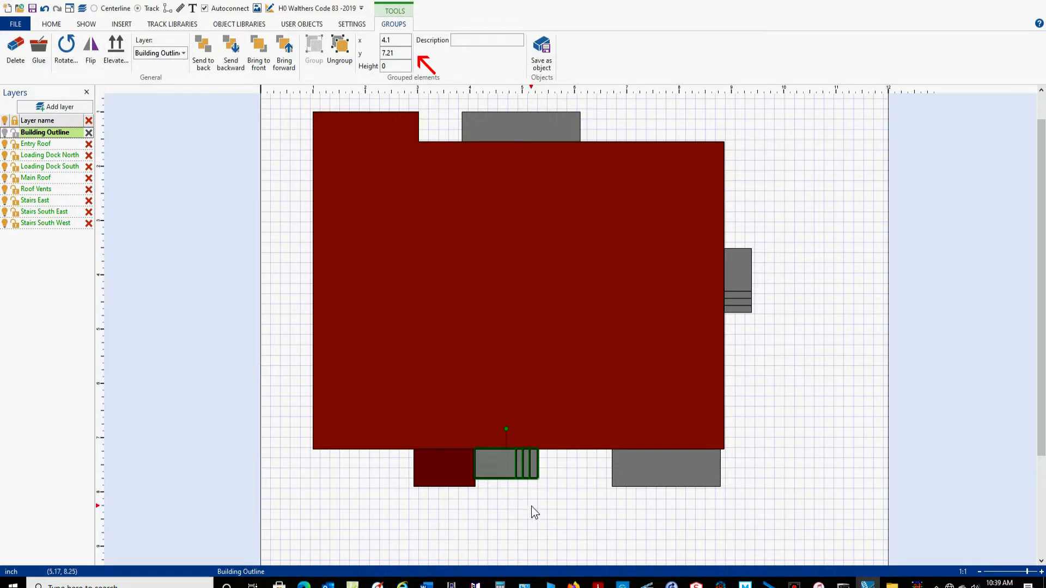
Paste another copy of the staircase in the empty area east of the building and rotate it 90 degrees clockwise.
click(769, 415)
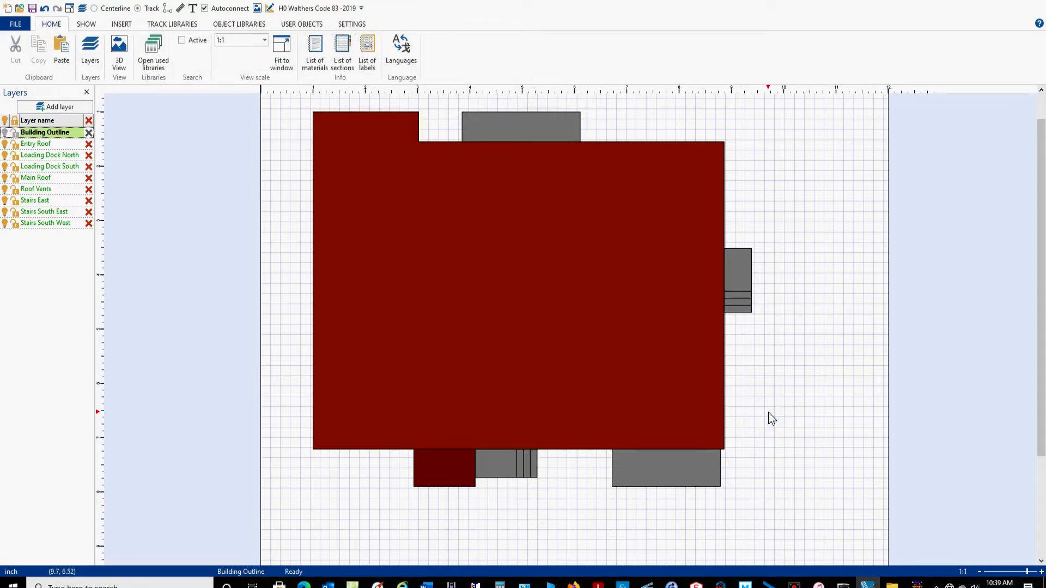
key(ctrl+v)
right_click(772, 416)
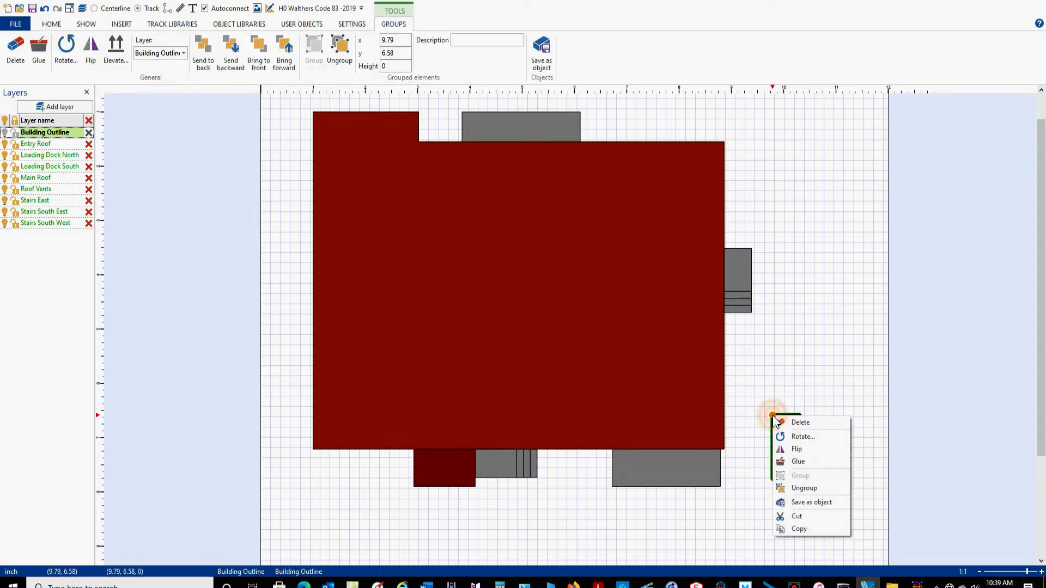
click(798, 435)
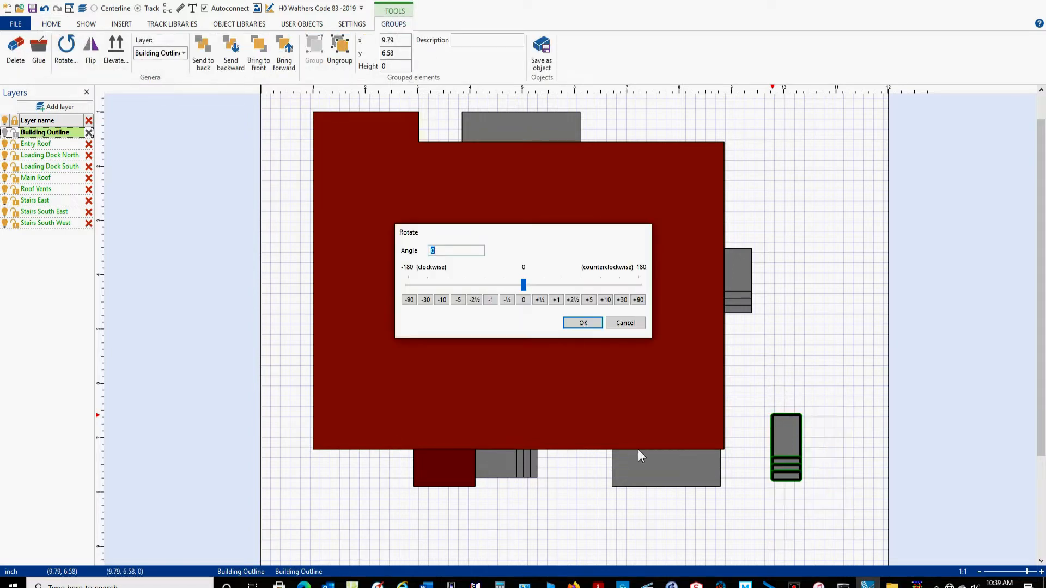
click(409, 299)
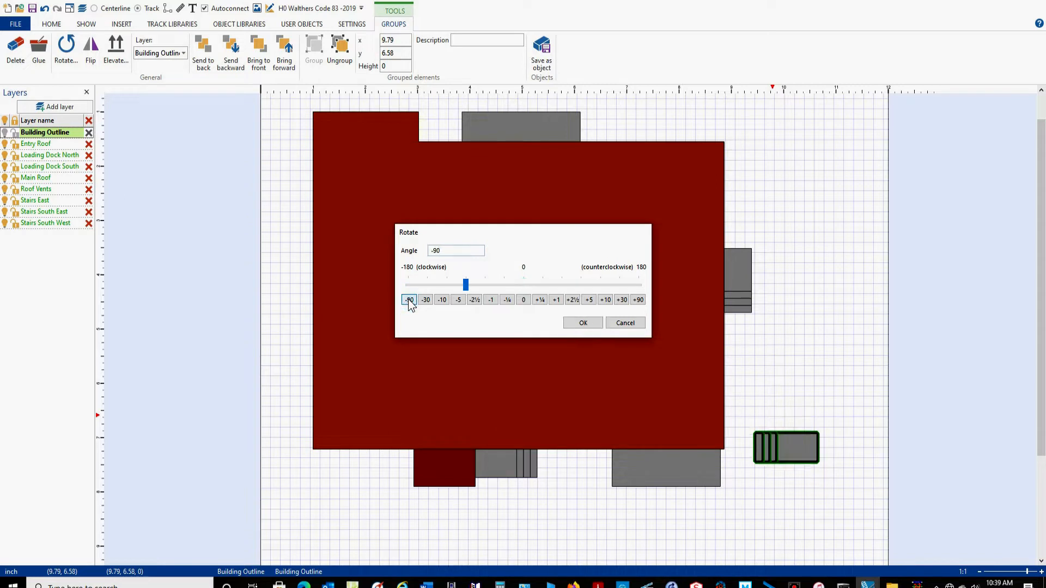
click(583, 323)
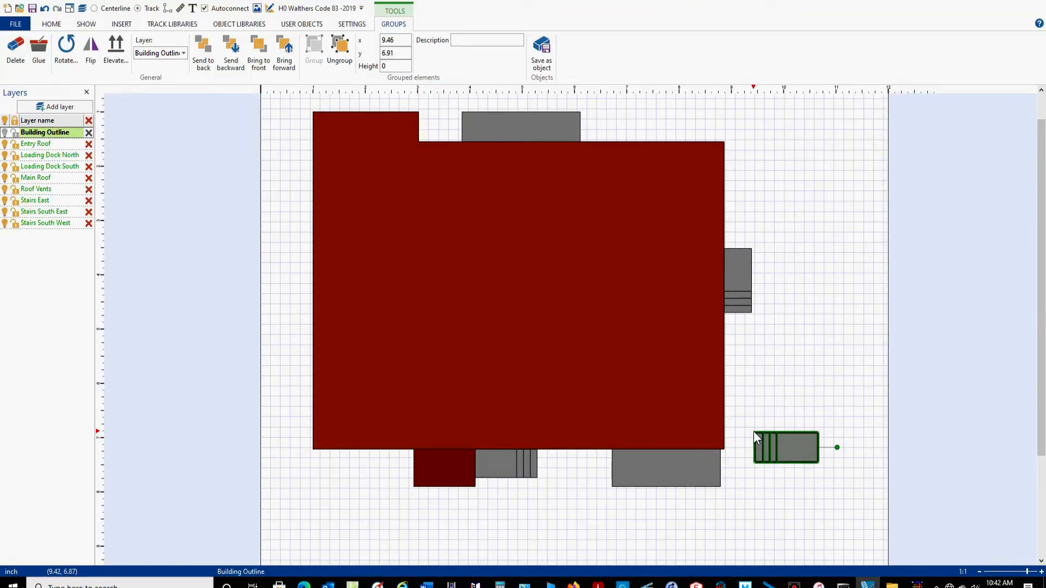
Position the copied staircase at x 5.54, y 7.21, against the south wall beside the loading dock.
double_click(399, 39)
text(5.54)
key(Return)
double_click(400, 53)
text(7.21)
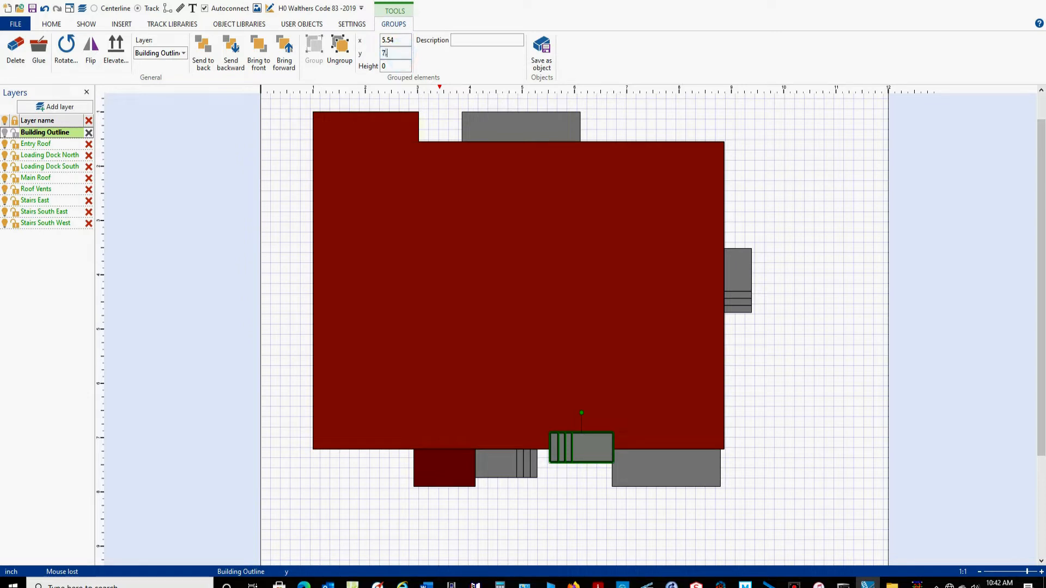
click(418, 110)
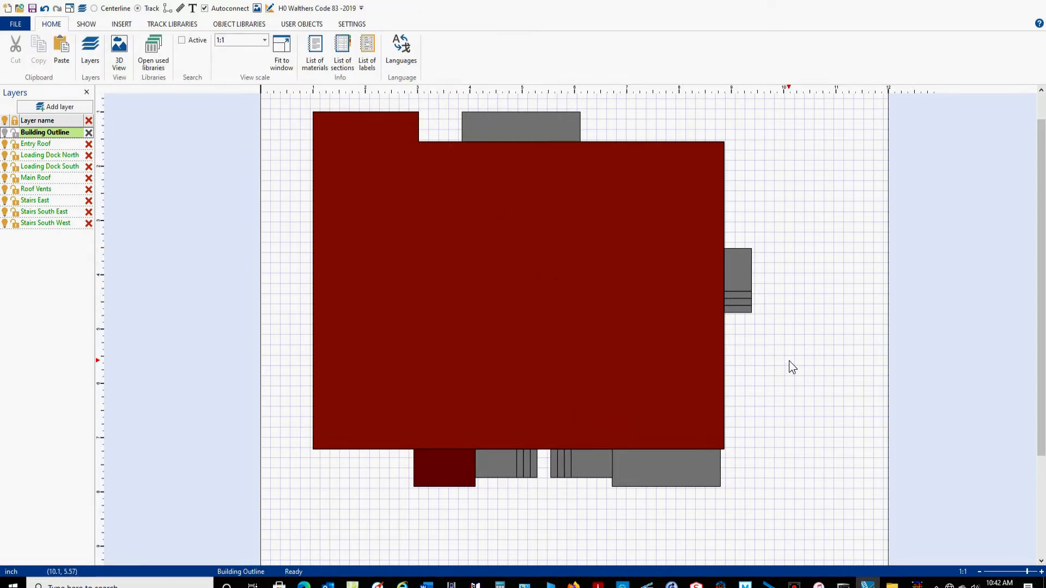
Examine up close how the new staircase meets the south wall and the south loading dock.
scroll(627, 467, up, 2)
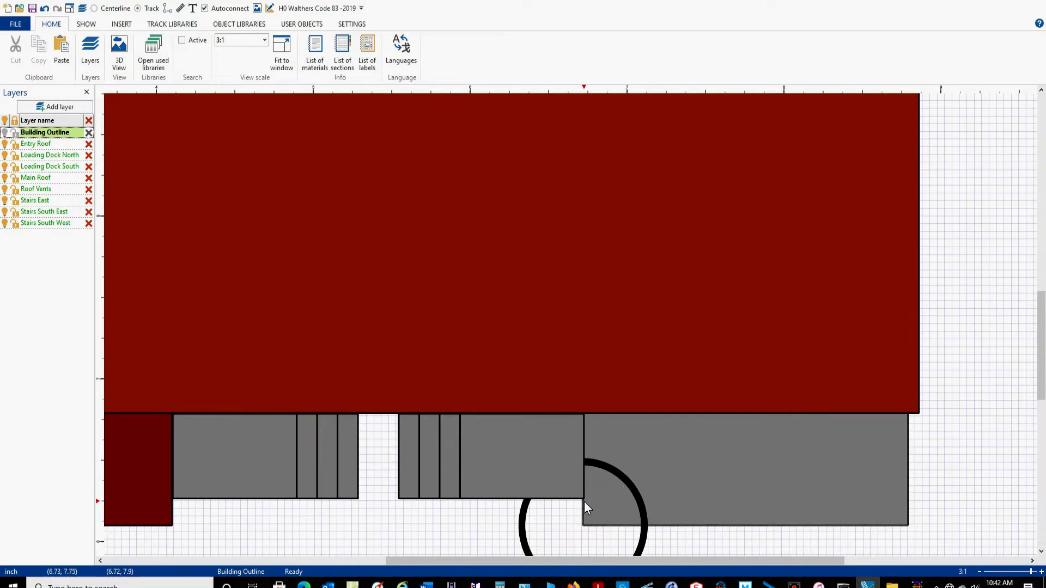
scroll(584, 501, up, 1)
scroll(584, 502, up, 1)
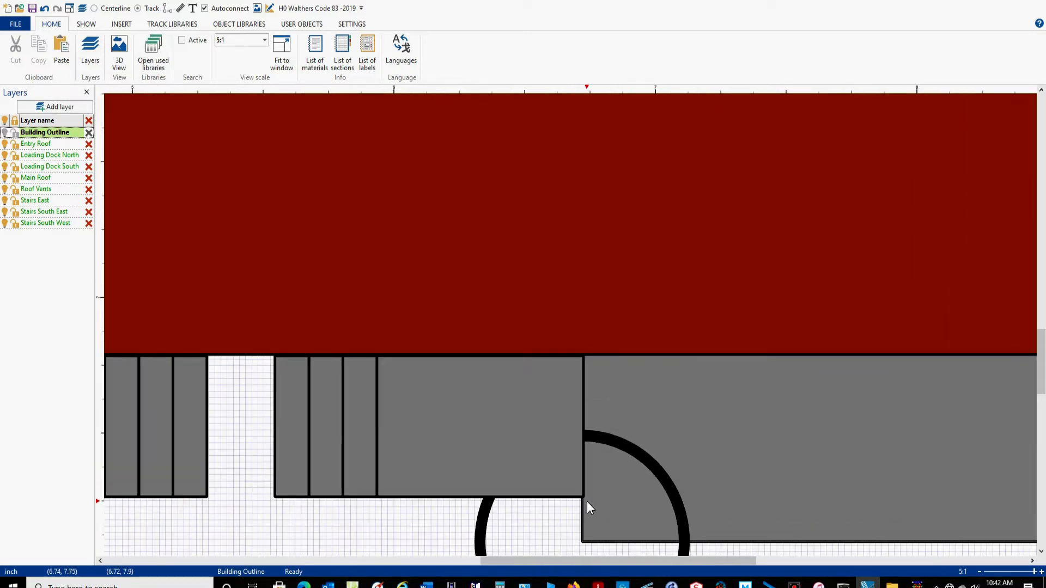
right_drag(323, 522, 420, 463)
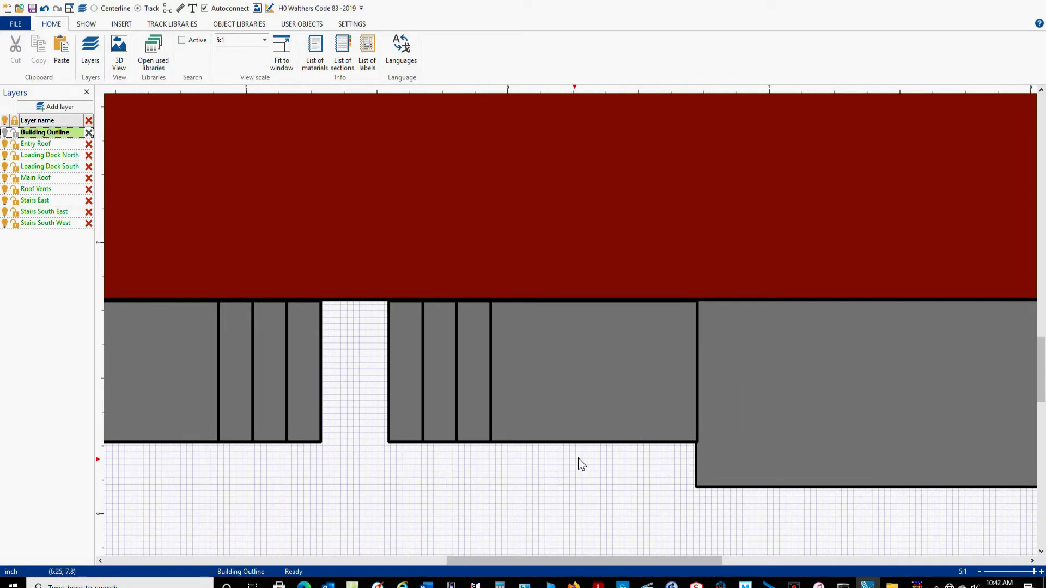
scroll(593, 447, down, 4)
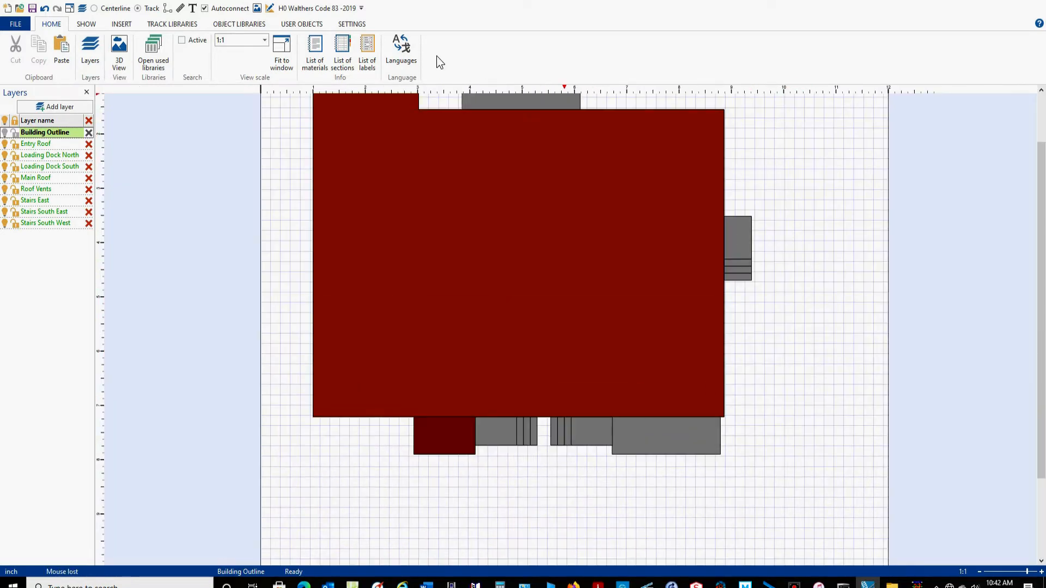
drag(811, 258, 801, 333)
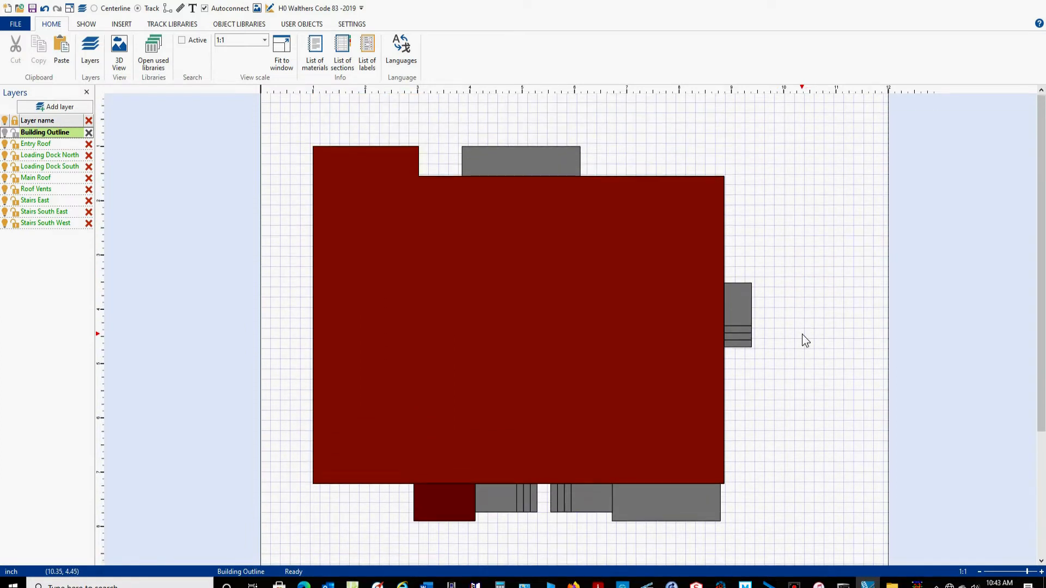
Assign the staircase beside the entry roof to the Stairs South West layer and the one beside the loading dock to Stairs South East.
click(451, 456)
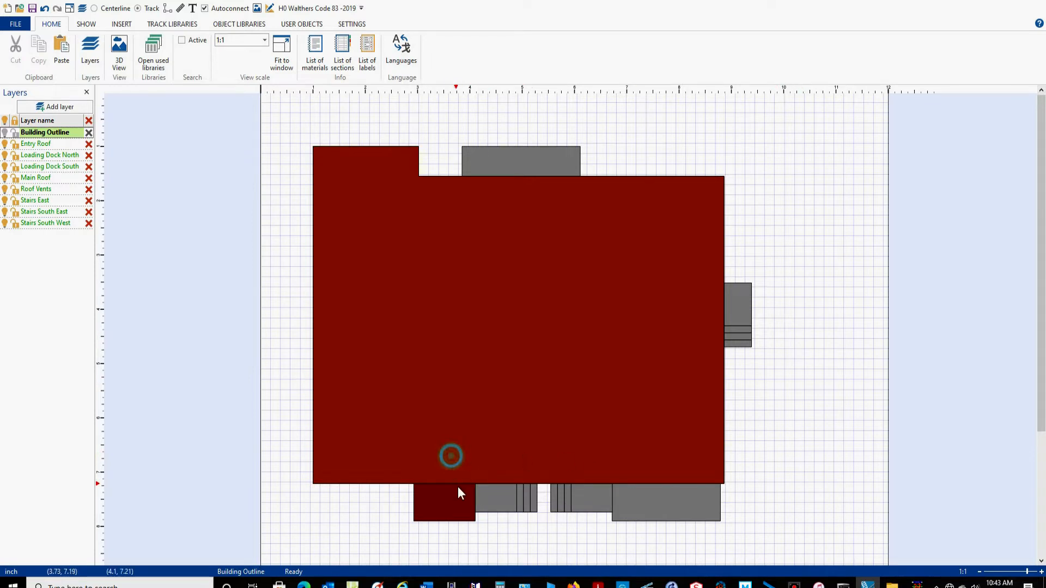
click(518, 506)
click(184, 53)
click(159, 133)
drag(544, 439, 626, 521)
click(184, 53)
click(159, 125)
click(816, 391)
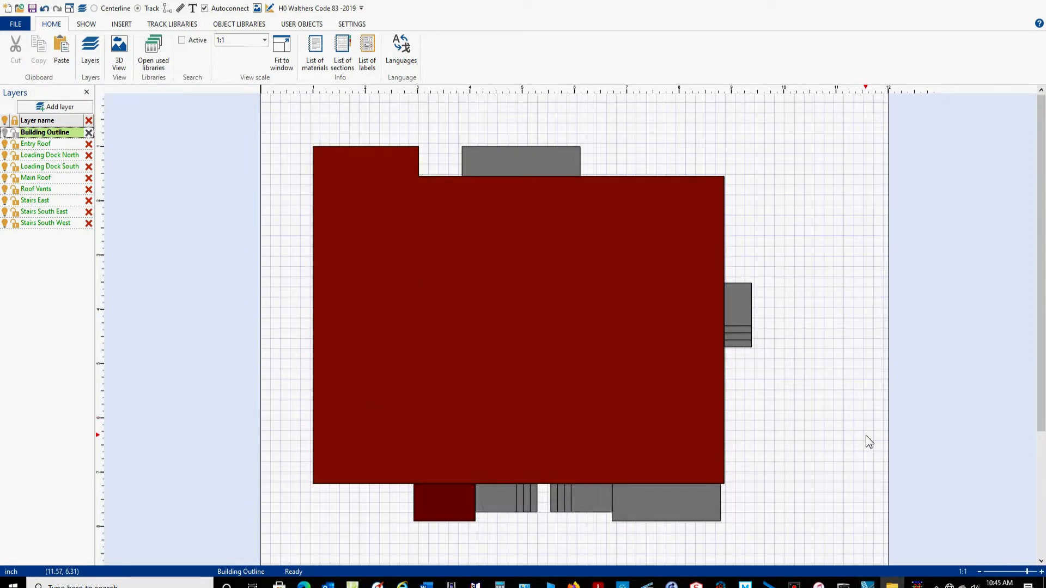
Insert a 0.45 by 0.45 inch rectangle in the empty area east of the building.
scroll(866, 436, up, 5)
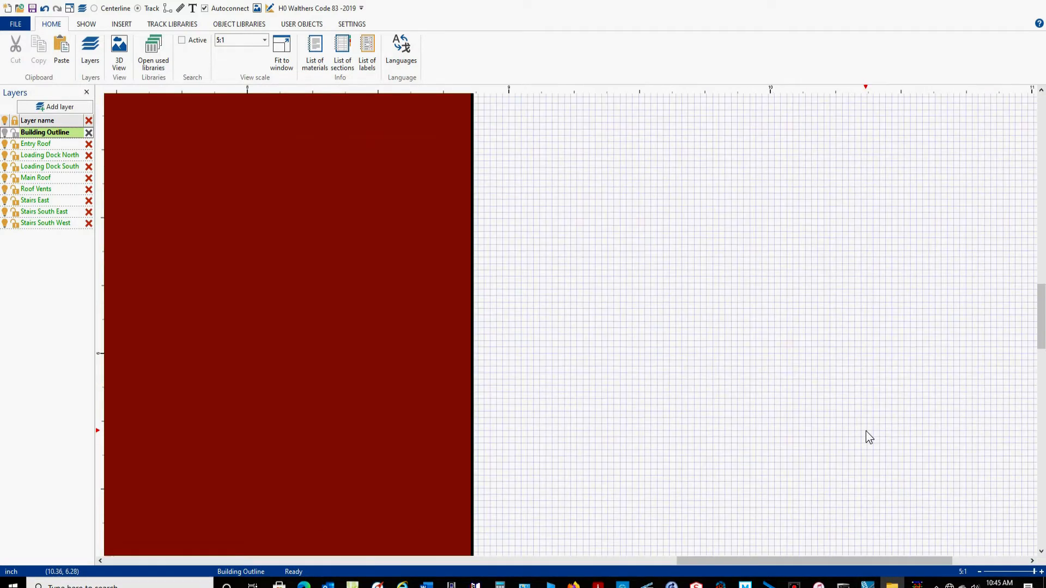
drag(838, 561, 926, 551)
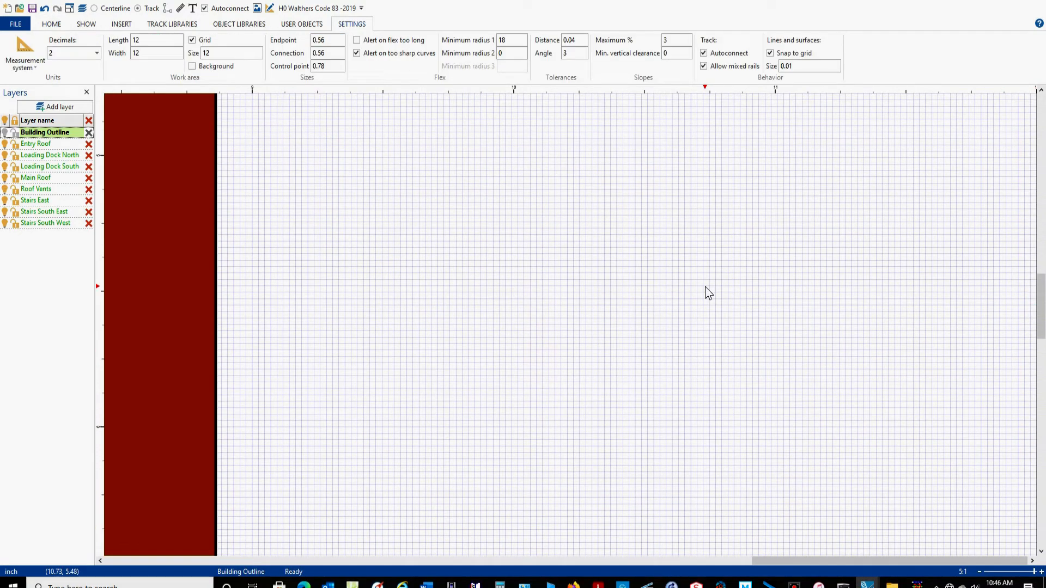
click(125, 26)
double_click(140, 40)
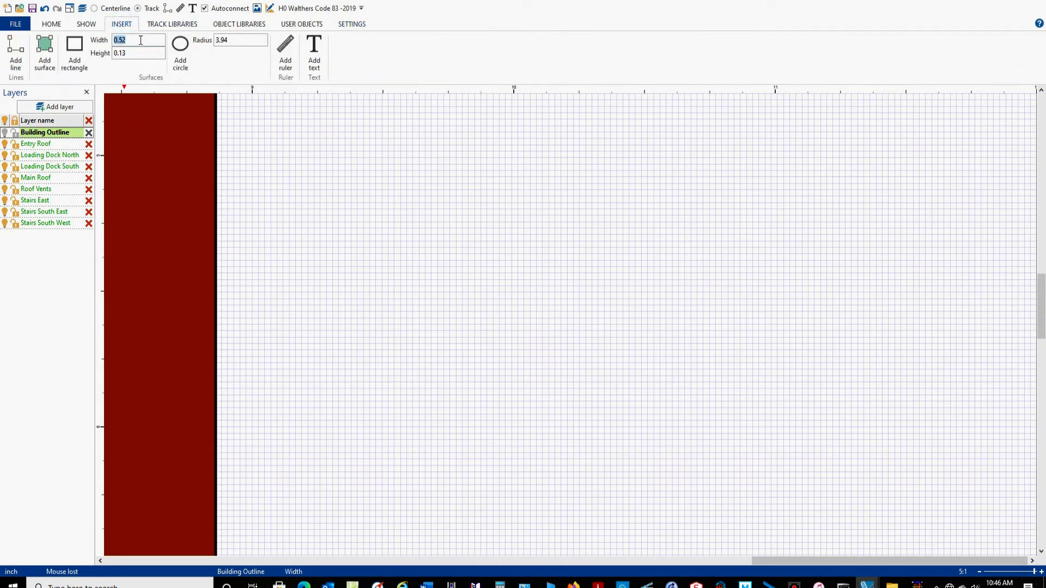
text(0.45)
key(Tab)
text(0.45)
click(74, 52)
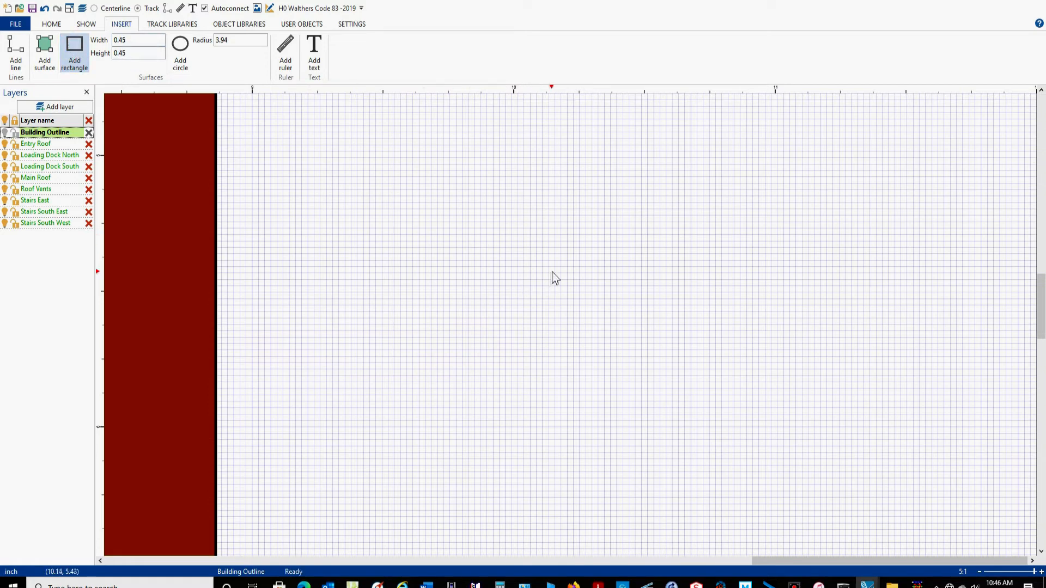
click(554, 270)
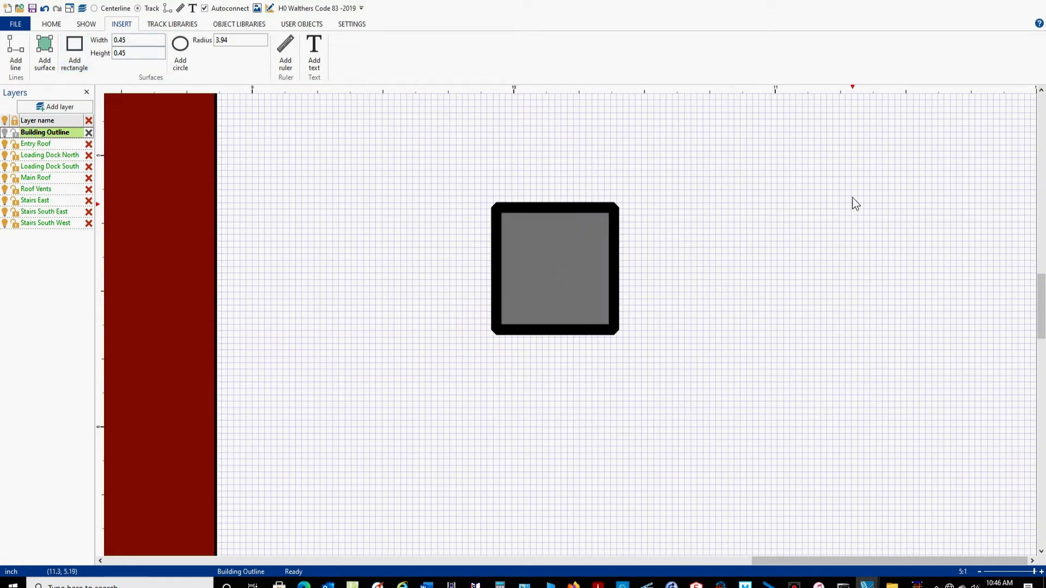
Set the new square's line width to 0.01 and its fill color to yellow.
drag(880, 132, 355, 330)
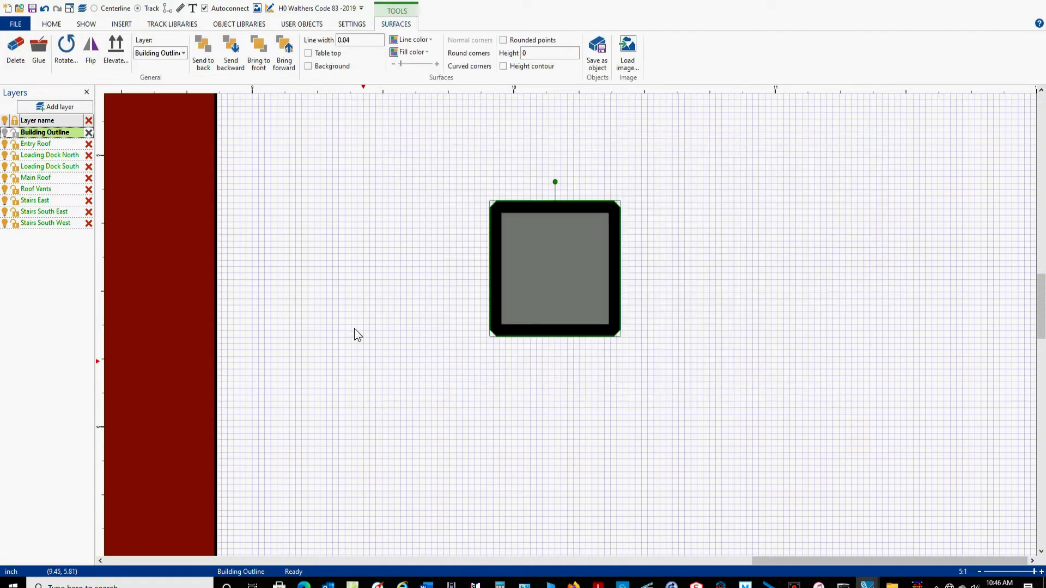
click(356, 42)
text(0.01)
key(Return)
click(411, 52)
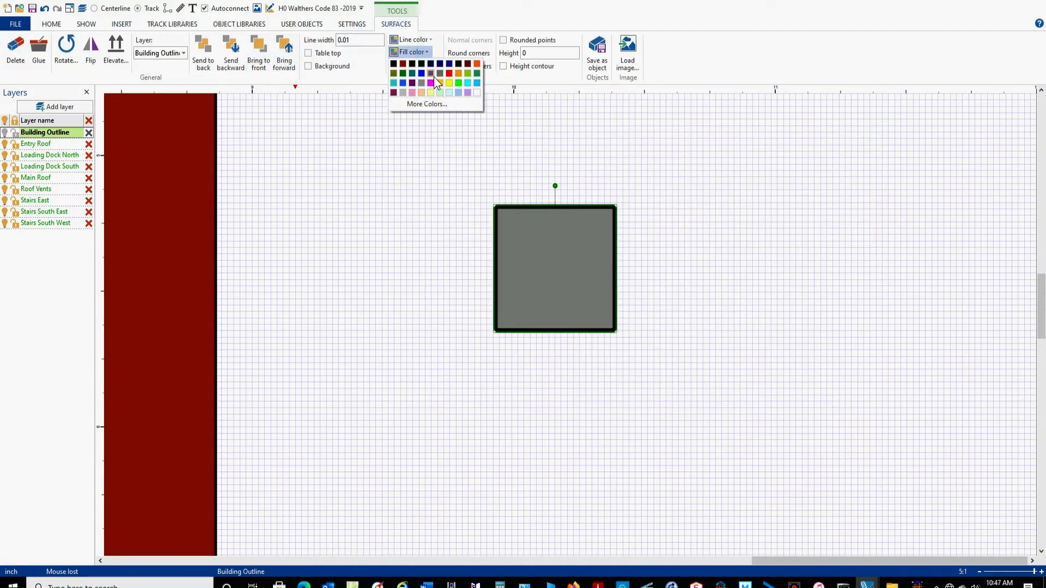
click(447, 83)
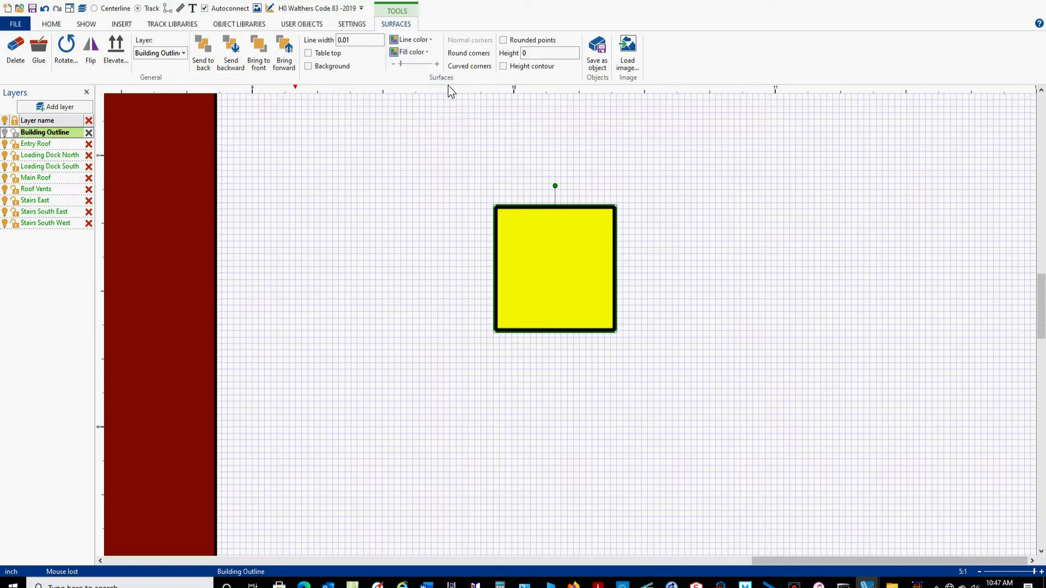
Insert a circle with a radius of 0.135 in the empty area east of the yellow square.
drag(1041, 297, 1039, 293)
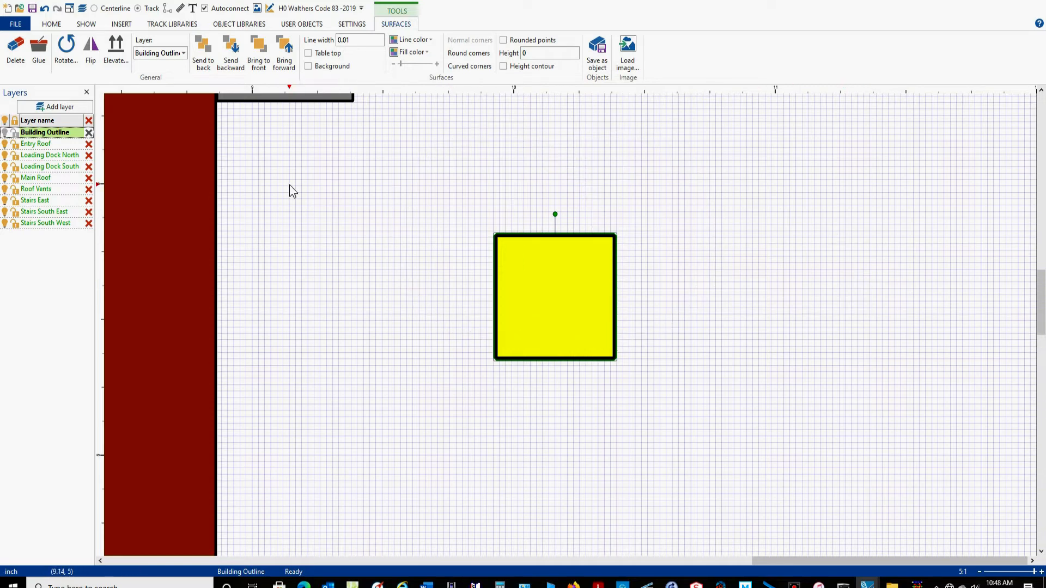
click(121, 25)
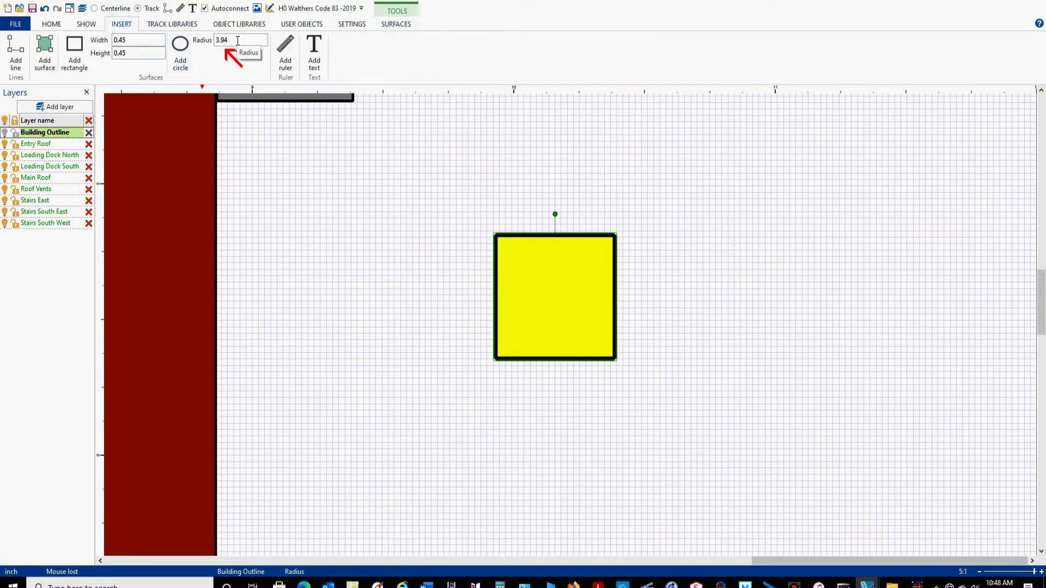
double_click(237, 40)
text(.135)
click(177, 48)
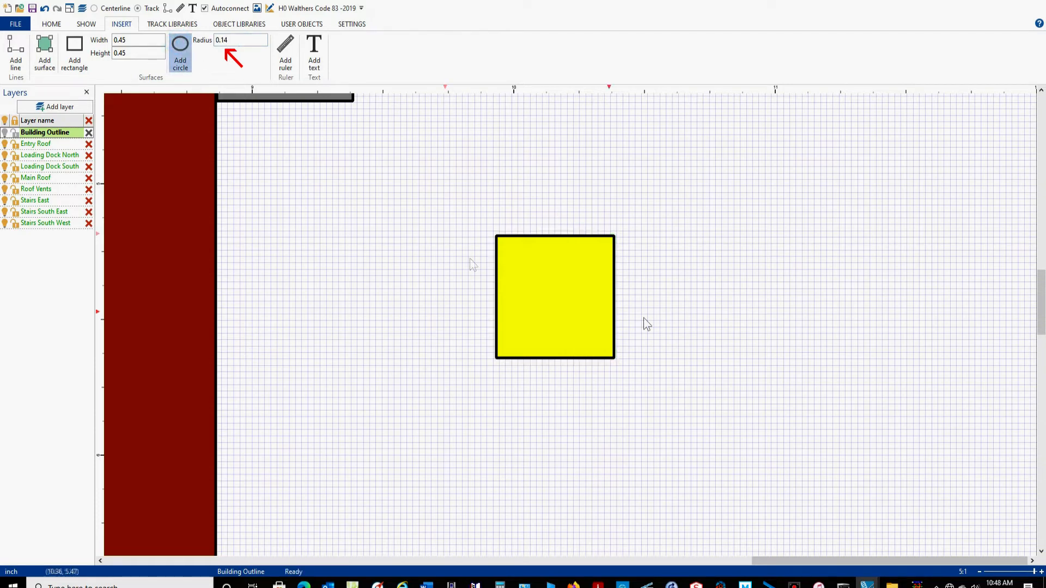
click(783, 295)
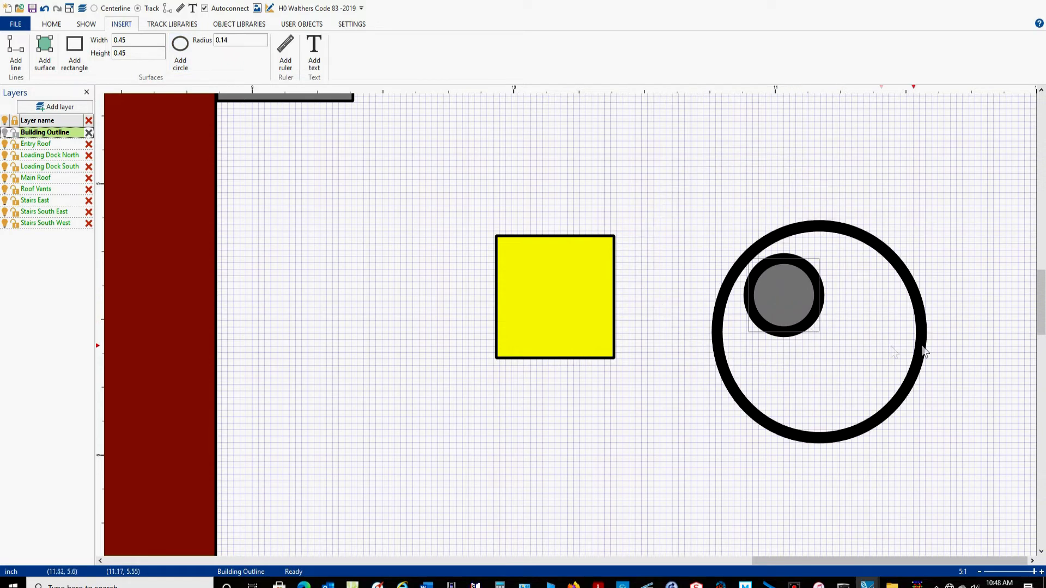
Set the new circle's line width to 0.01.
drag(985, 170, 674, 436)
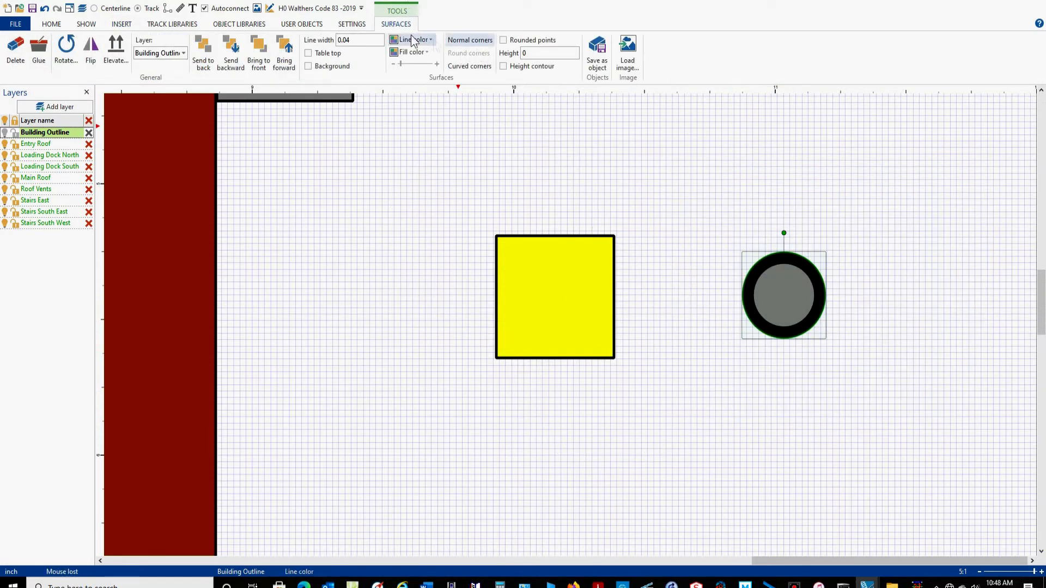
click(364, 40)
text(0.01)
key(Return)
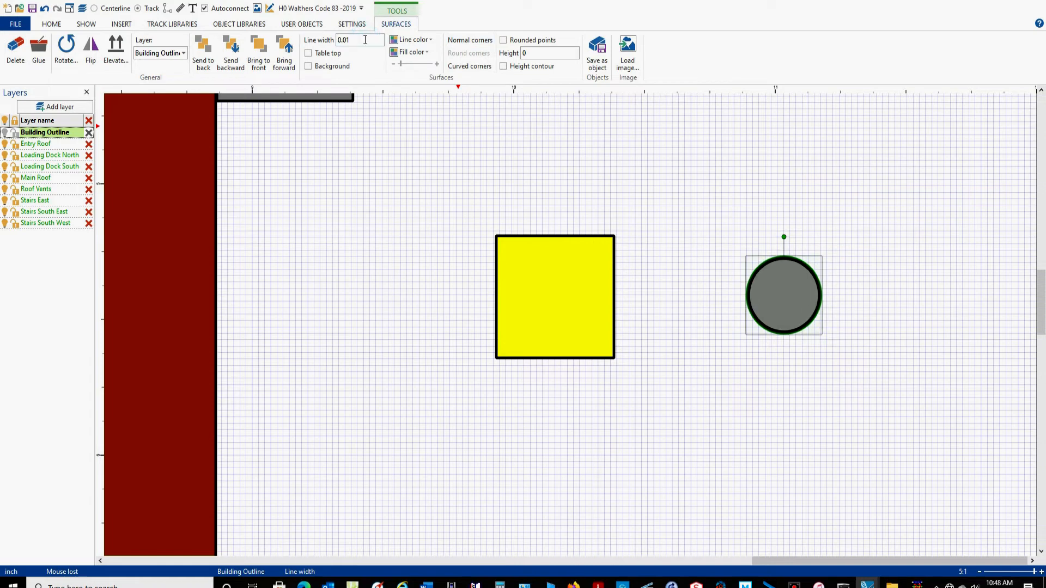
Move the gray circle onto the yellow square and nudge it until their centers align at x 10.29, y 5.55.
key(c)
drag(782, 299, 546, 310)
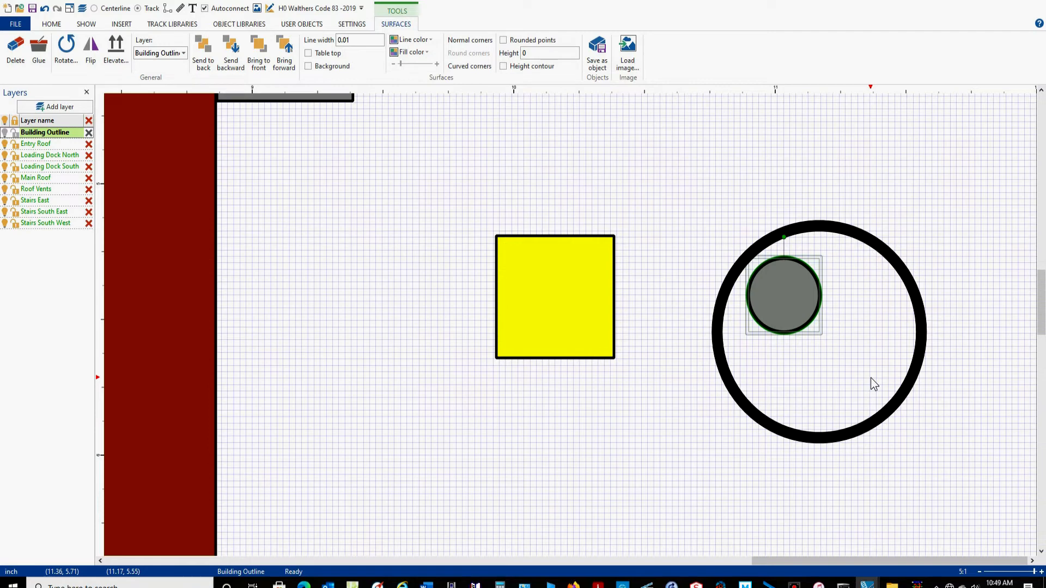
key(Left)
key(Left)
key(Left)
key(Left)
key(Left)
key(Left)
key(Left)
key(Left)
key(Left)
key(Left)
key(Left)
key(Left)
key(Left)
key(Left)
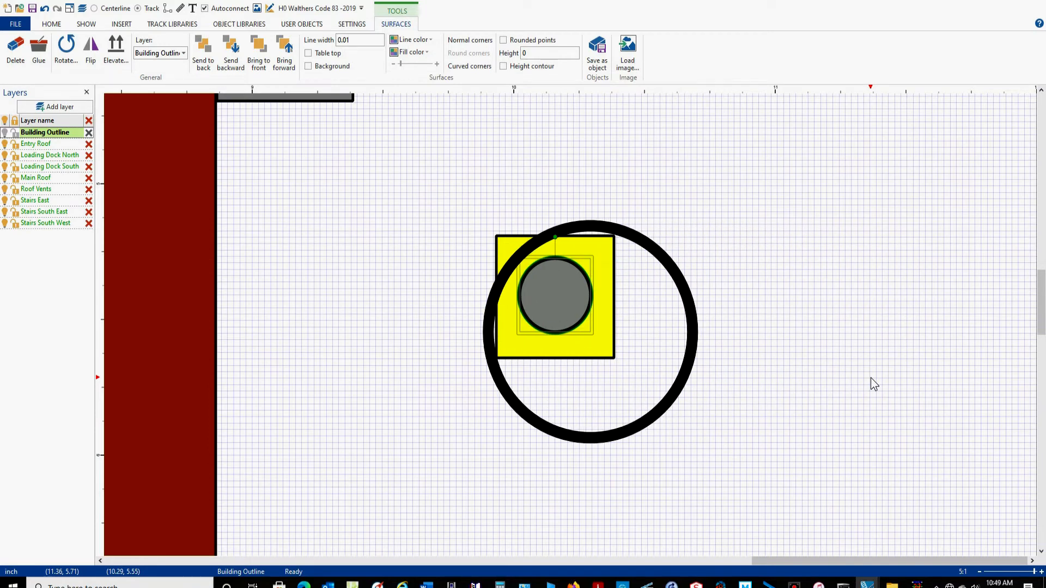
key(Down)
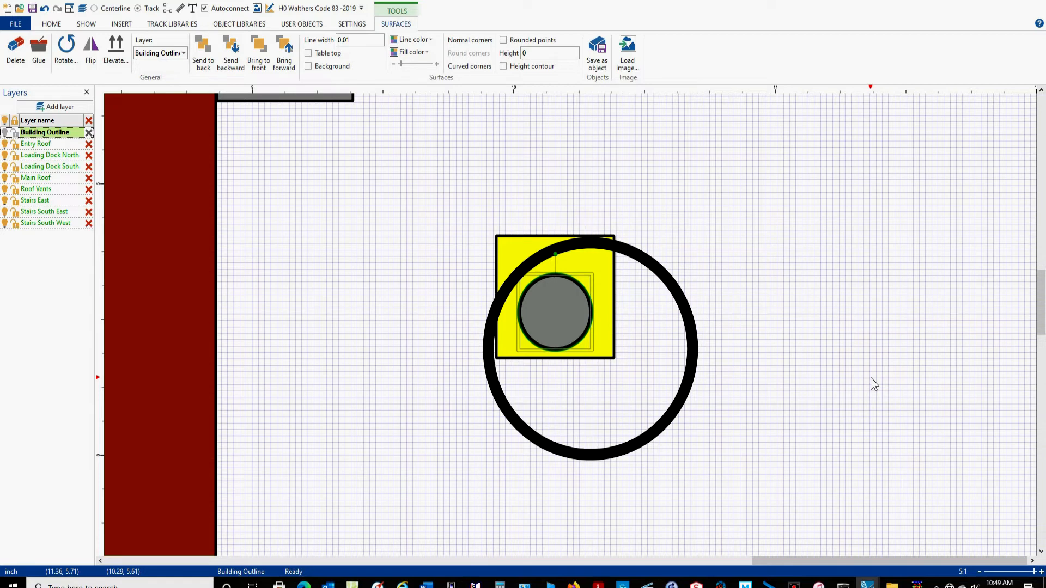
key(Up)
key(Up)
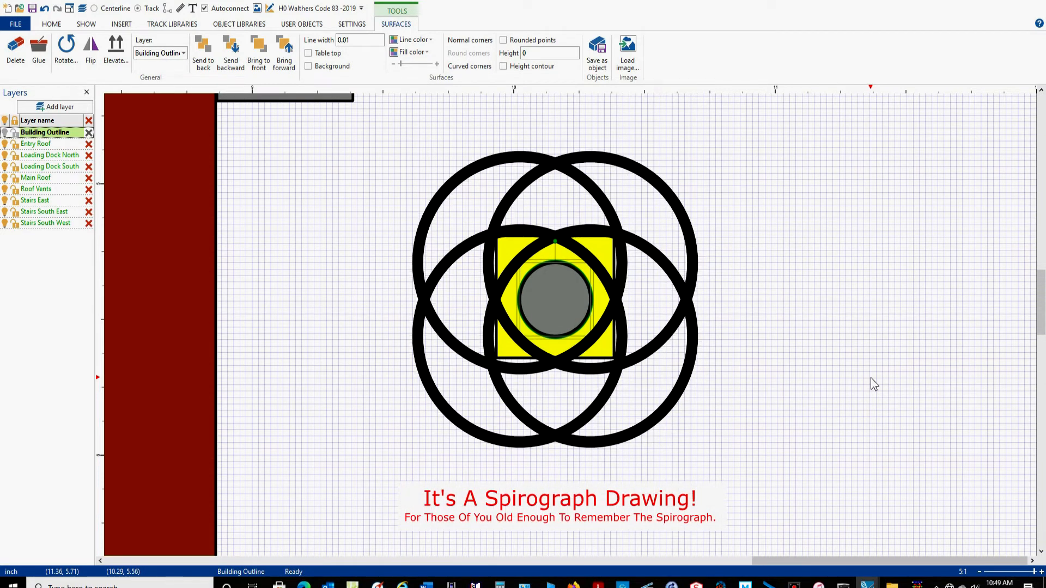
key(Up)
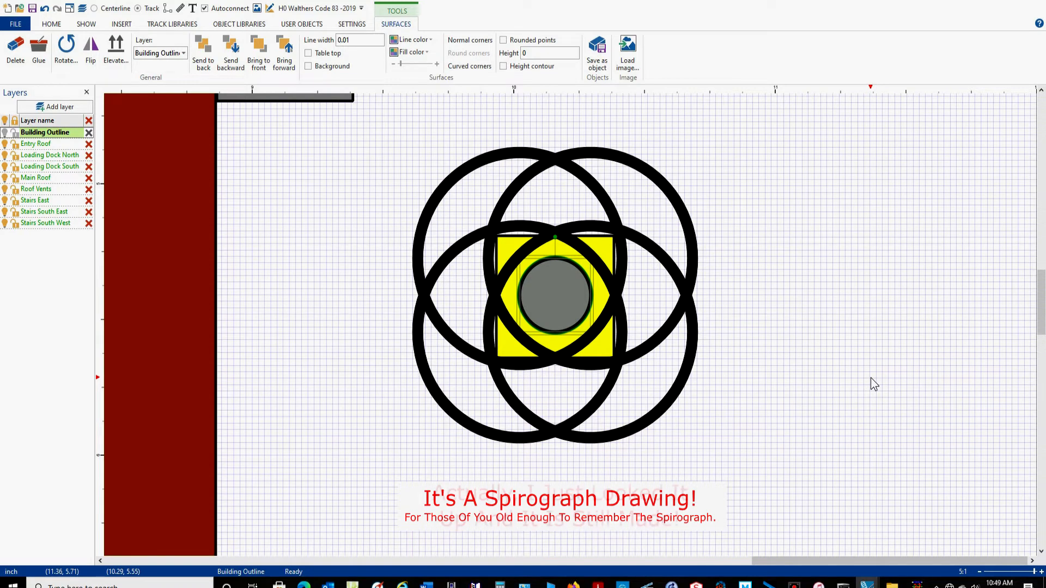
Move the gray circle back east of the yellow square, to about x 11.29, y 5.55, and deselect it.
key(Right)
key(Right)
key(Right)
key(Right)
key(Right)
key(Right)
key(Right)
key(Right)
key(Right)
key(Right)
key(Right)
key(Right)
key(Right)
key(Right)
key(Right)
key(Right)
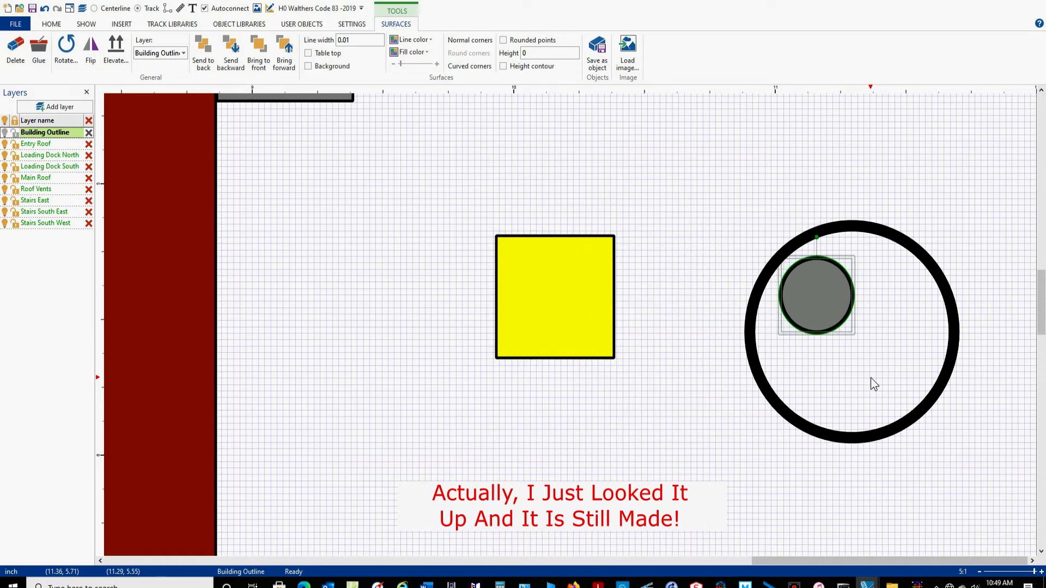
click(989, 138)
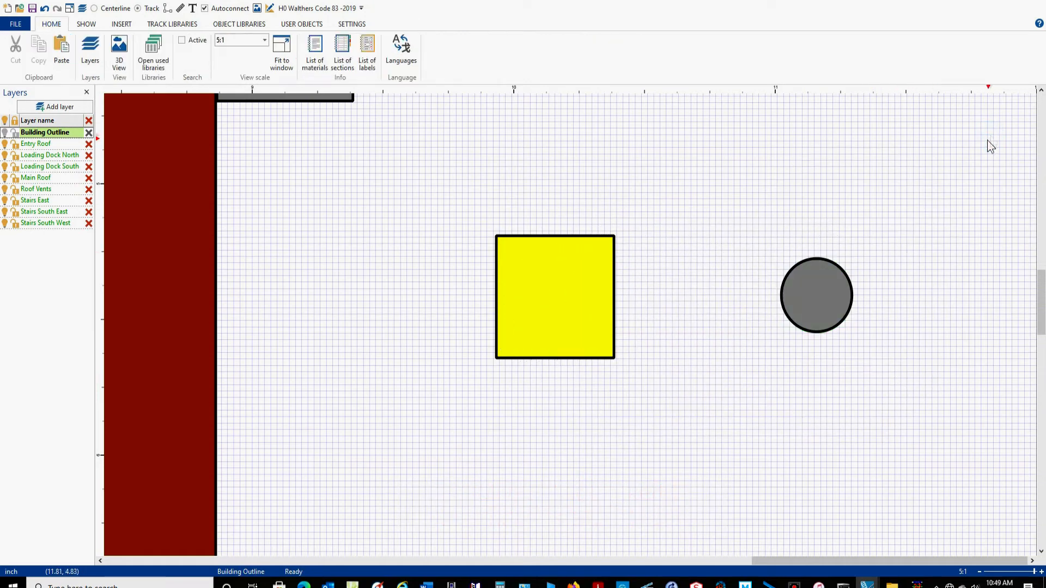
Move the whole yellow square by its upper-left corner point to x 10, y 5.
mouse_move(996, 131)
mouse_down()
mouse_move(856, 131)
mouse_move(663, 364)
mouse_move(666, 455)
mouse_up()
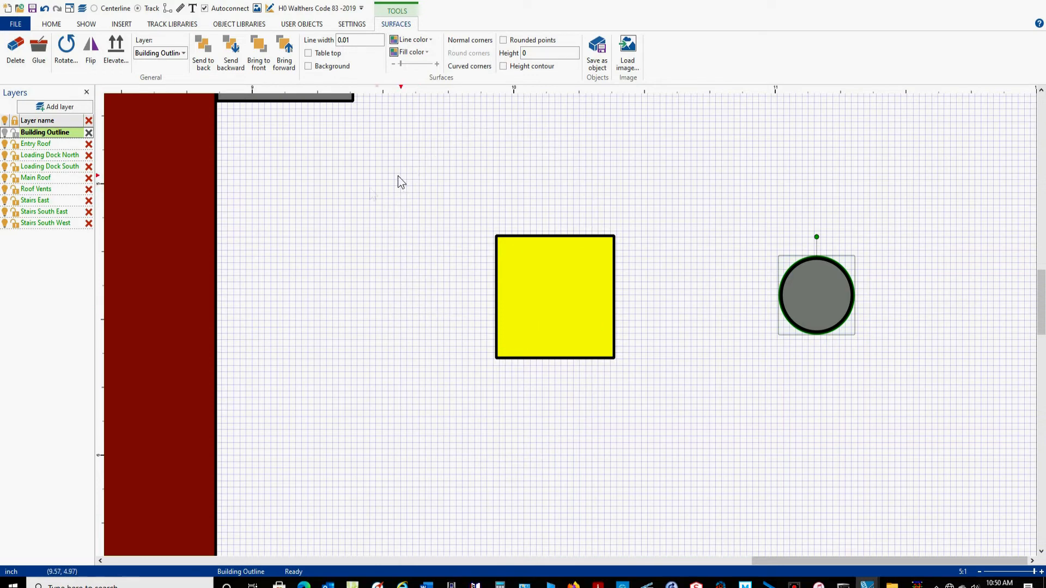
click(351, 146)
drag(349, 271, 691, 496)
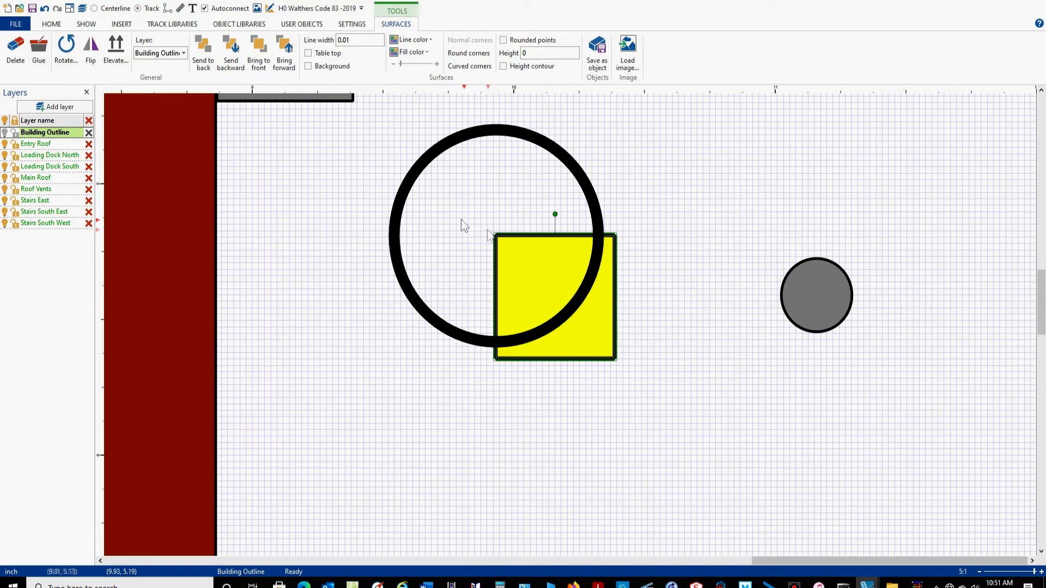
click(413, 187)
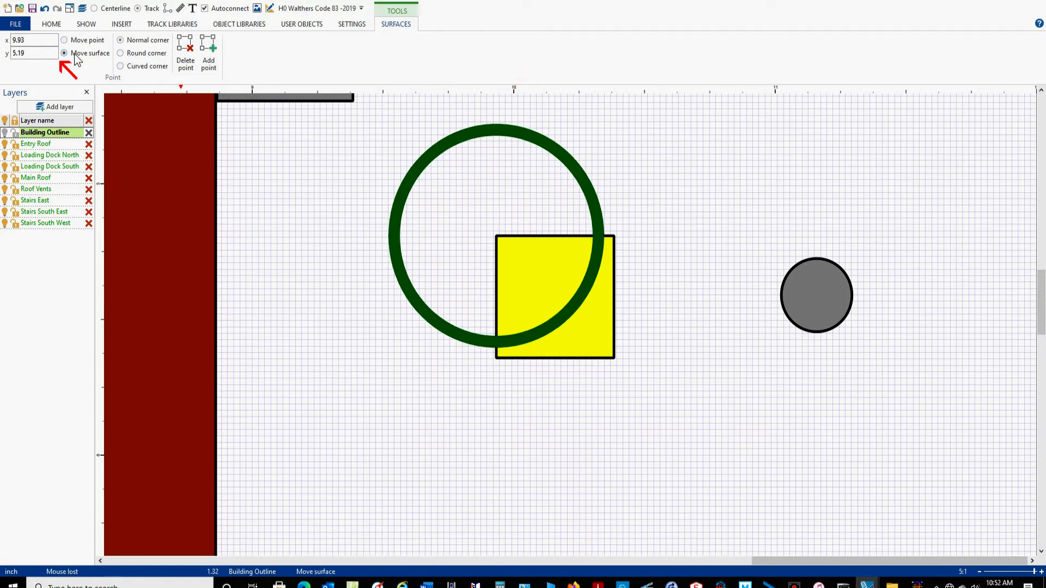
double_click(41, 41)
text(10)
double_click(43, 55)
text(5)
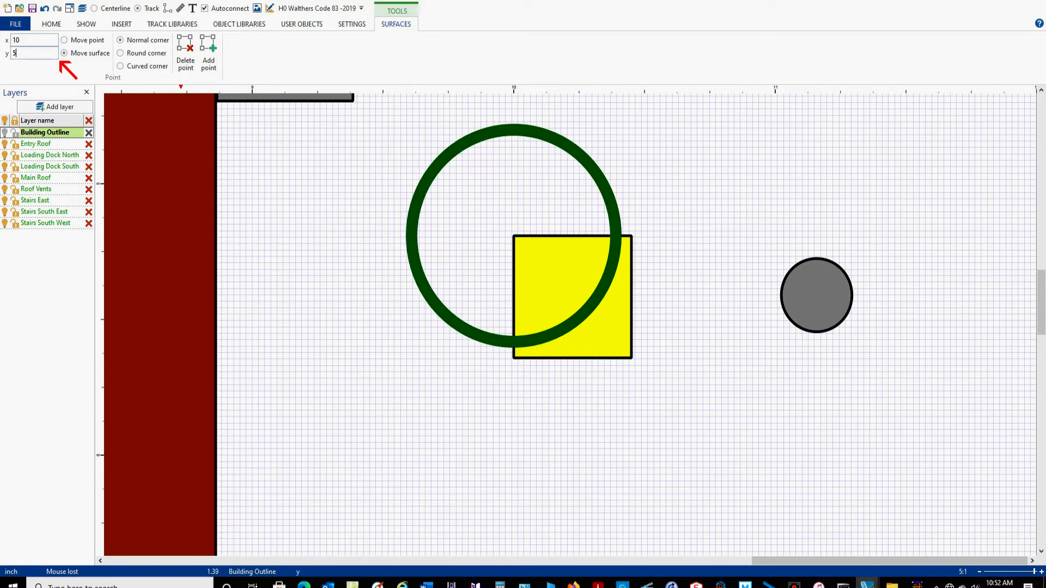
key(Return)
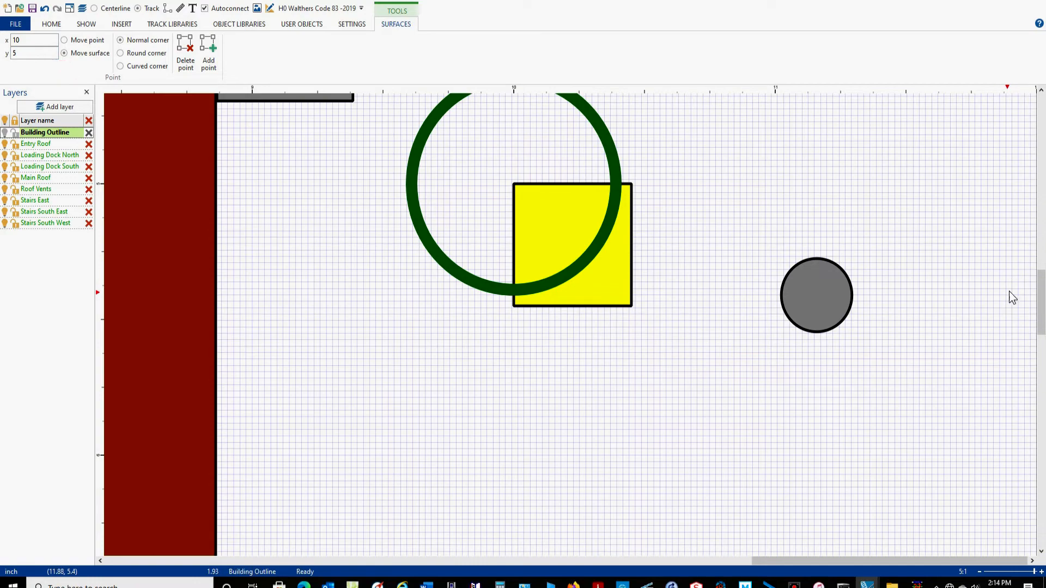
Move the gray circle onto the yellow square, with its bounding box's upper-left point at x 10.09, y 5.09.
drag(1041, 294, 1041, 278)
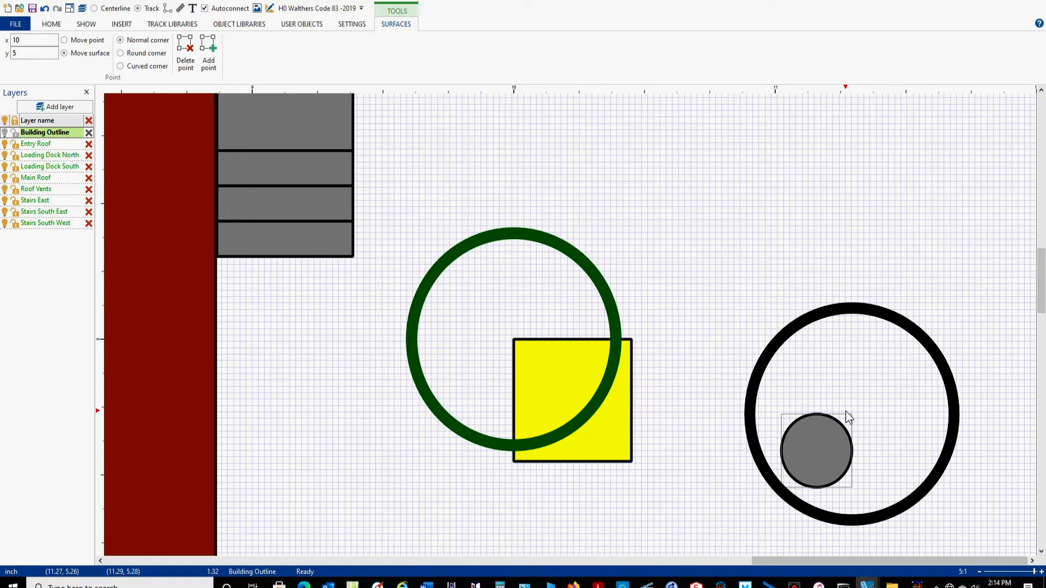
drag(845, 411, 783, 418)
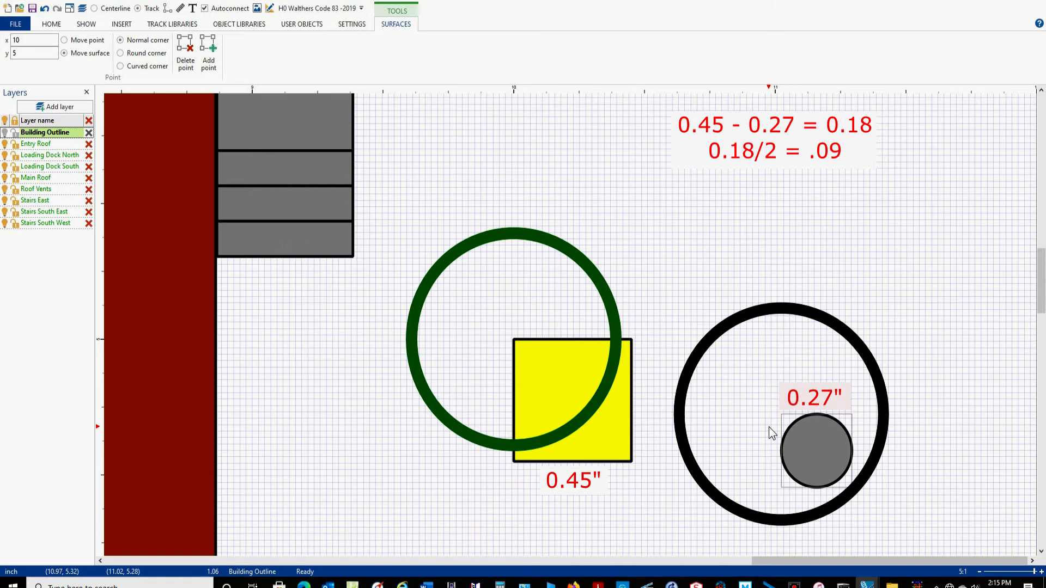
drag(769, 426, 650, 447)
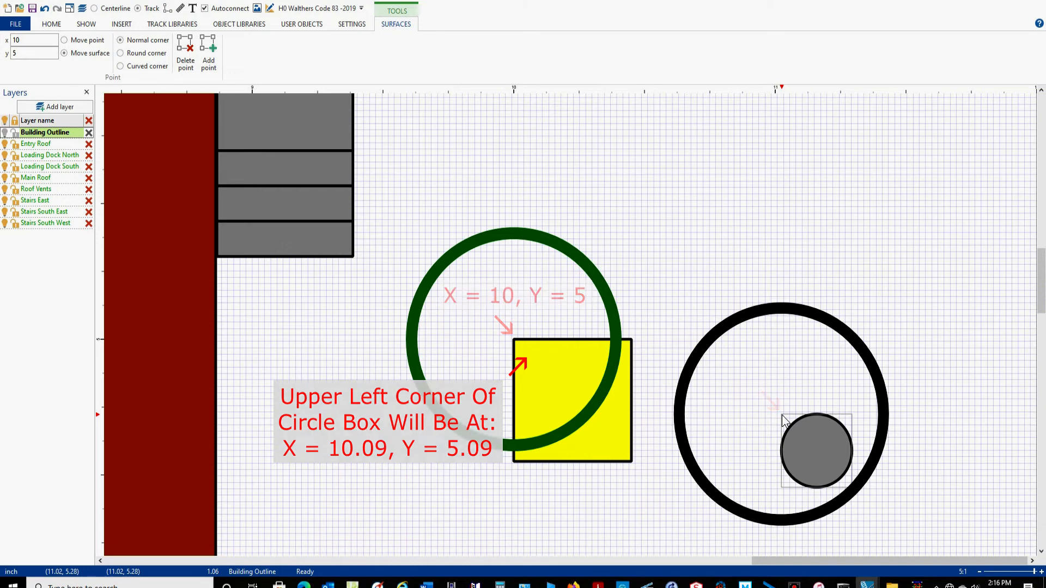
mouse_move(963, 335)
mouse_down()
mouse_move(670, 369)
mouse_move(701, 540)
mouse_up()
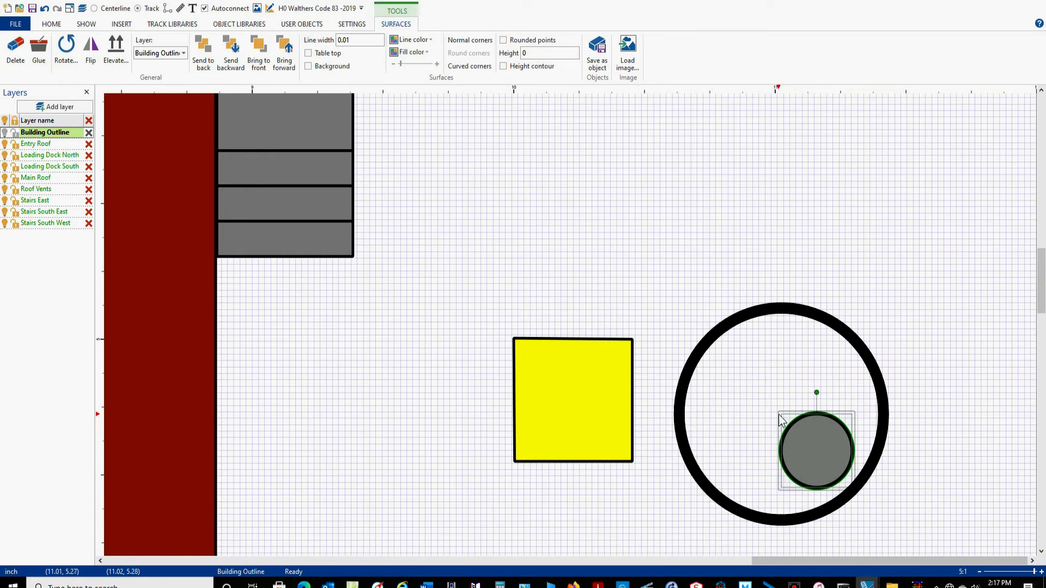
click(727, 330)
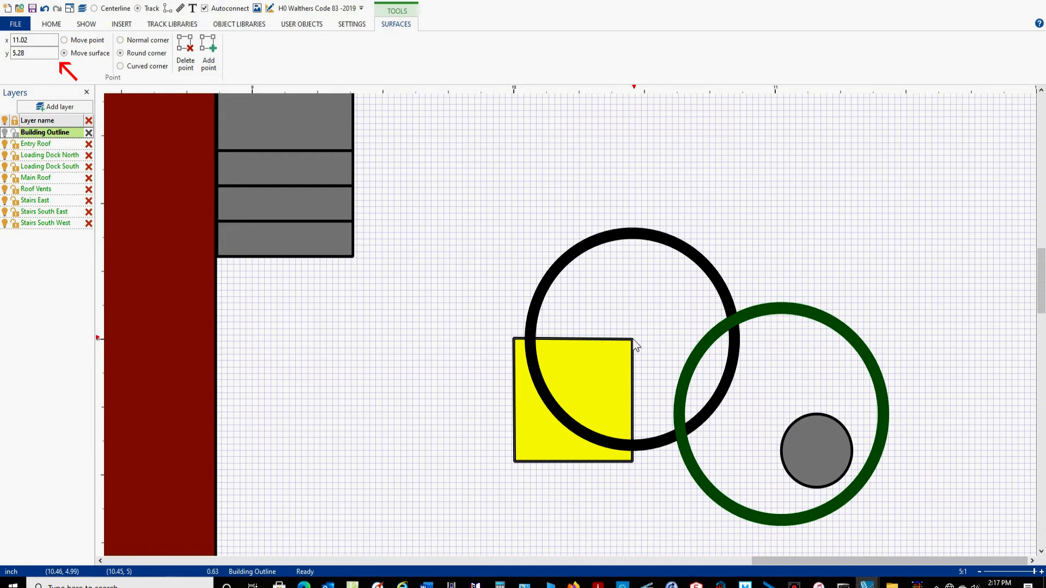
click(691, 362)
click(773, 431)
click(694, 352)
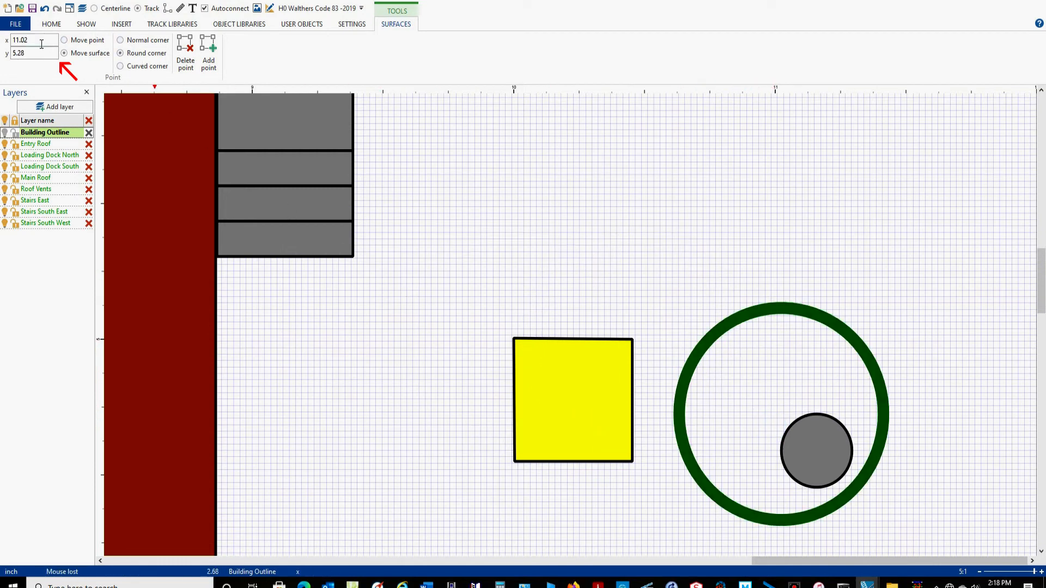
double_click(41, 40)
text(10.09)
double_click(28, 55)
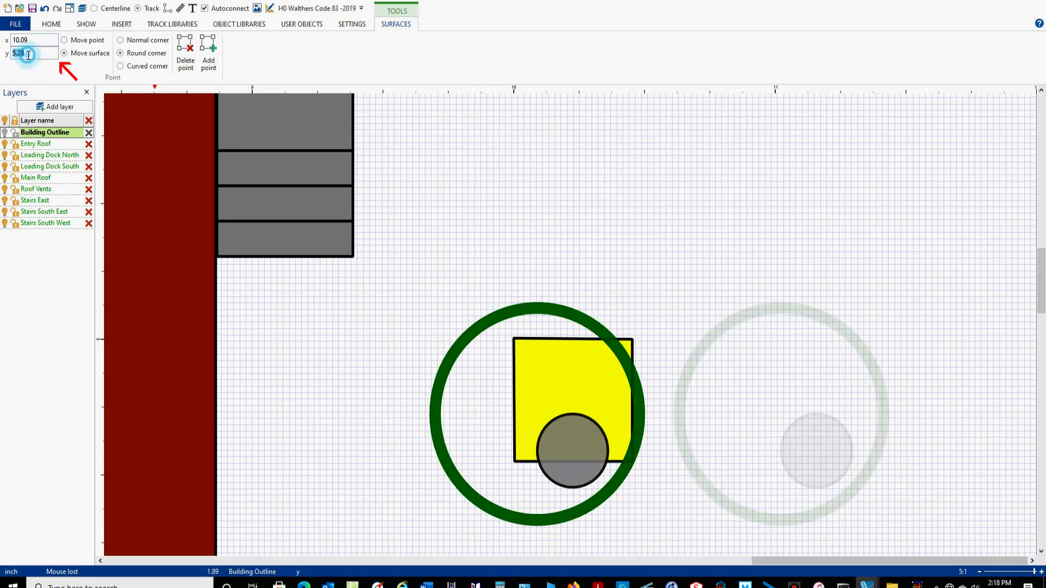
text(5.09)
key(Return)
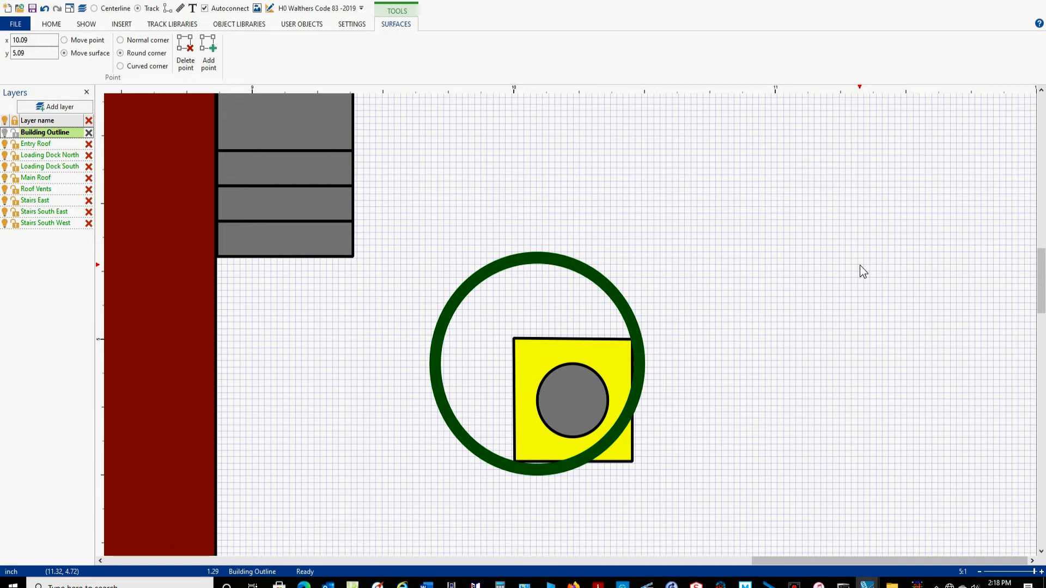
Insert a circle with a radius of 0.095 in the empty area northeast of the yellow square and set its line width to 0.01.
click(121, 25)
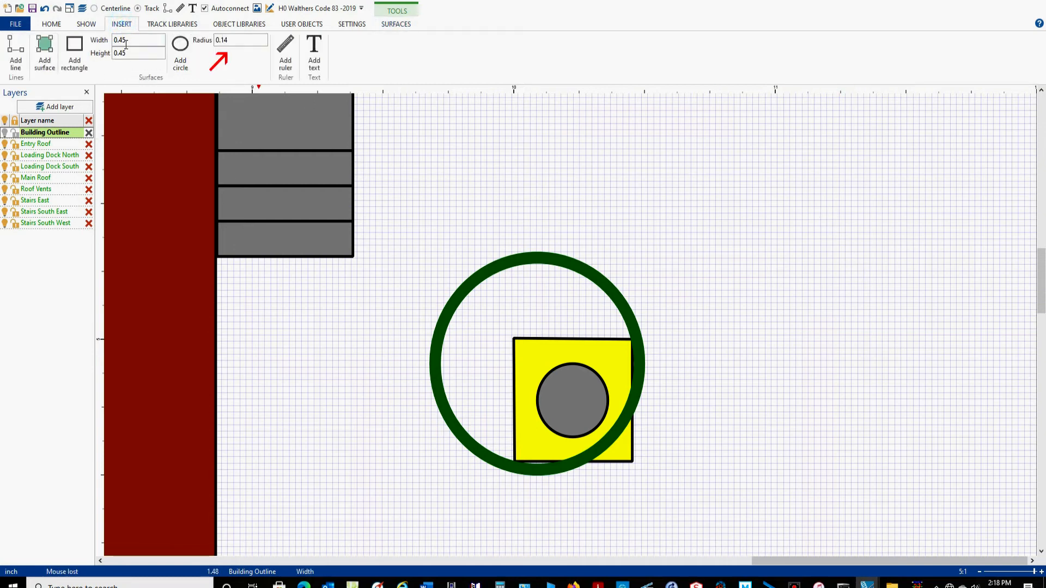
double_click(238, 43)
text(.095)
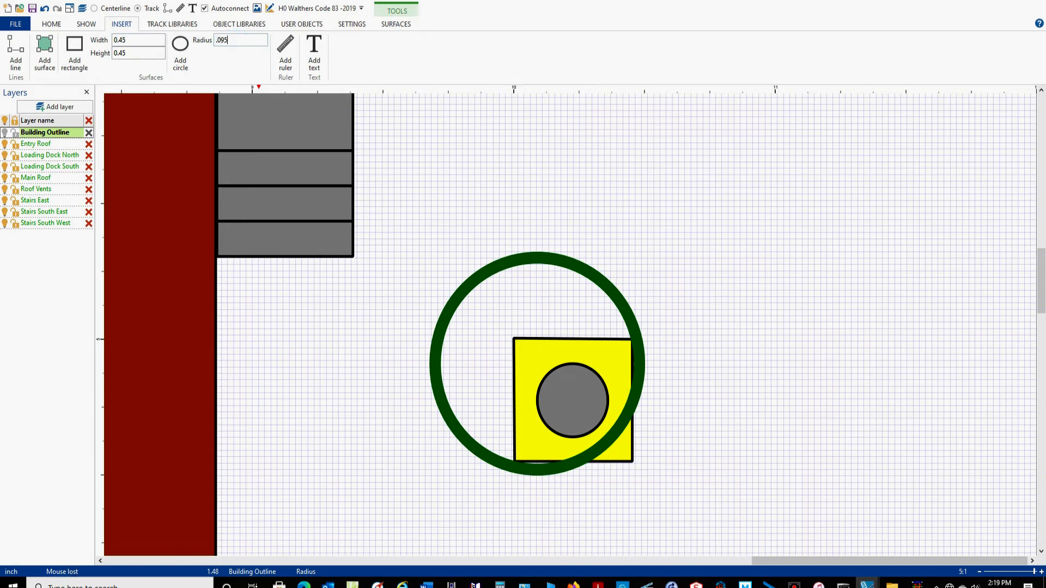
click(181, 50)
click(841, 323)
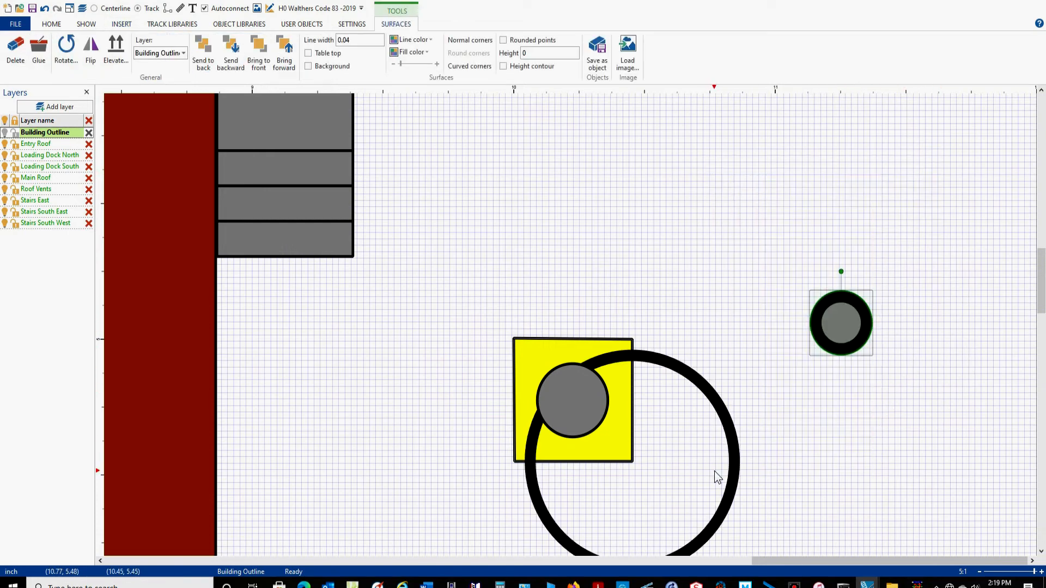
double_click(344, 40)
text(.01)
key(Return)
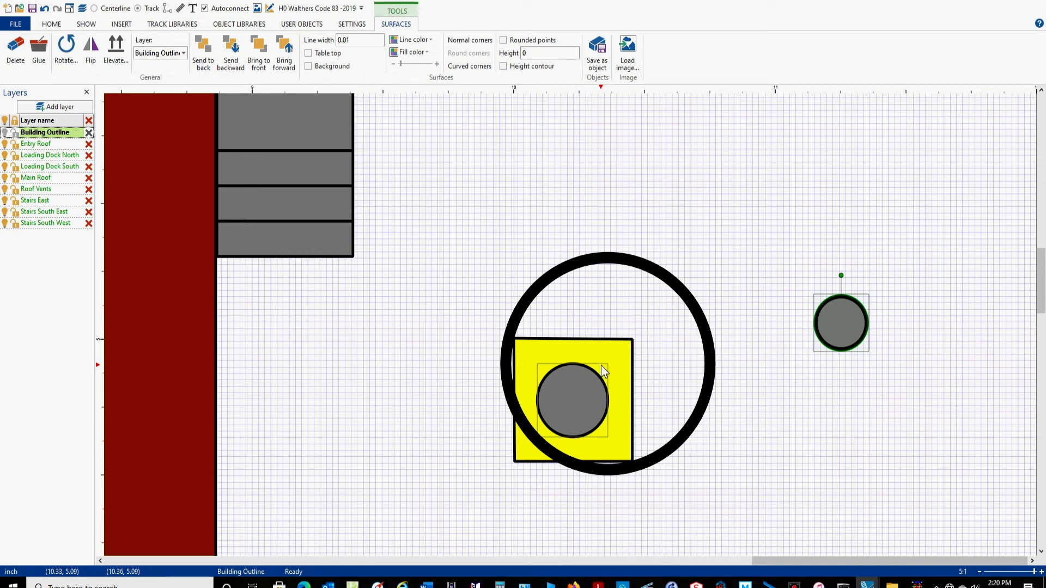
Move the smaller circle inside the larger one, with its bounding box's upper-left point at x 10.13, y 5.13.
double_click(545, 365)
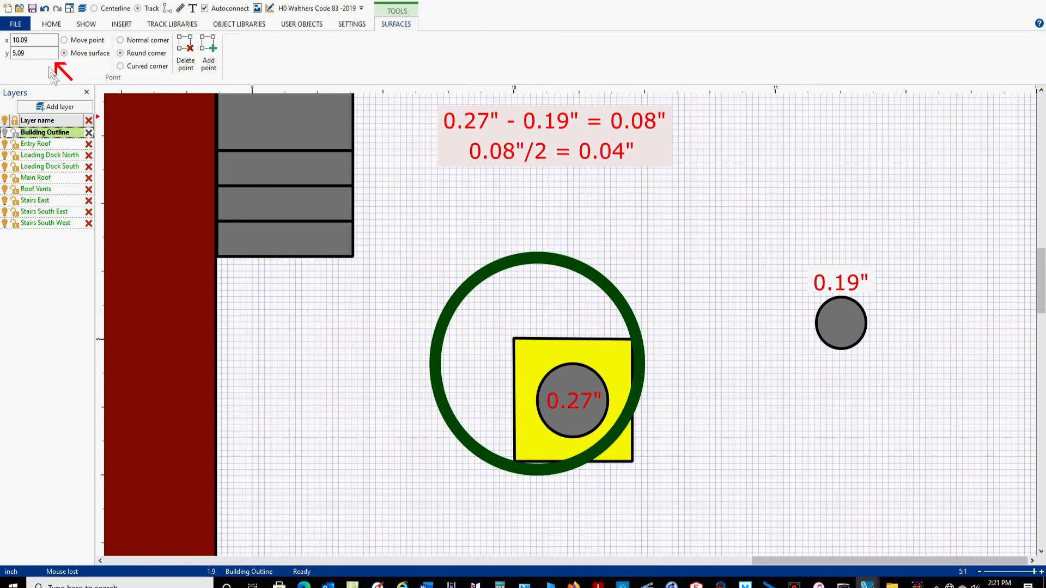
click(547, 378)
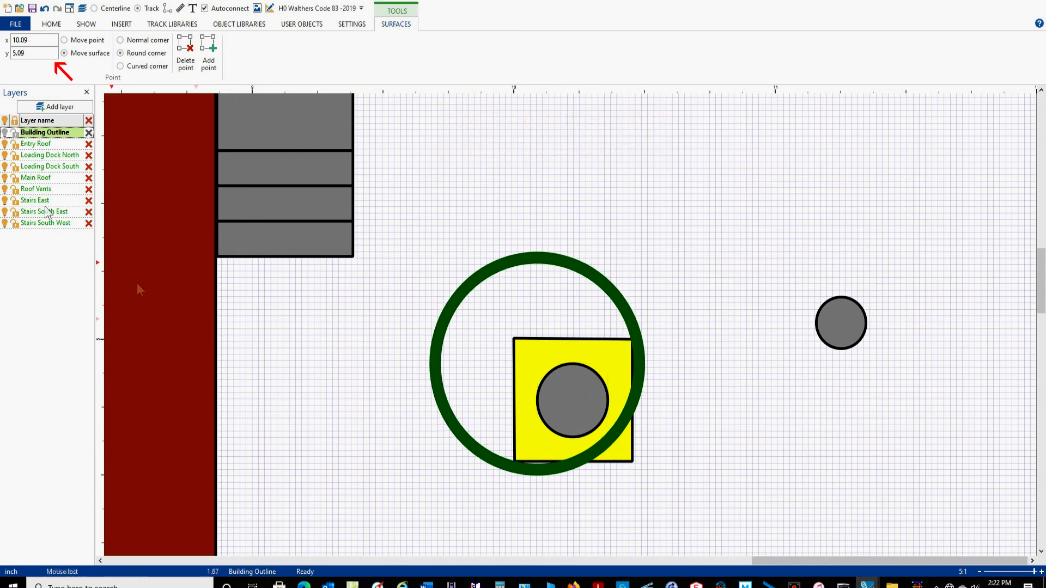
drag(976, 201, 763, 446)
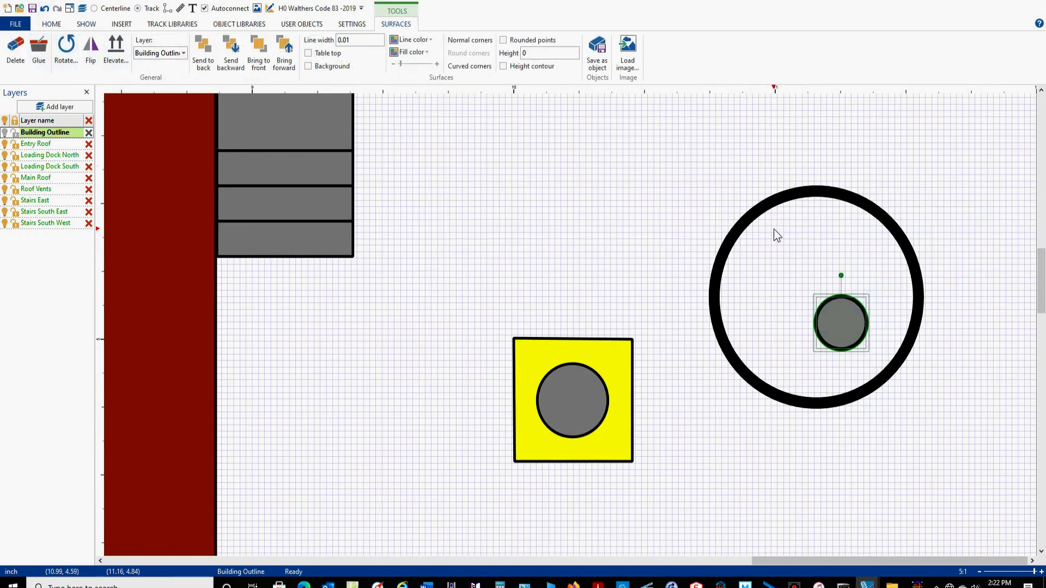
click(763, 212)
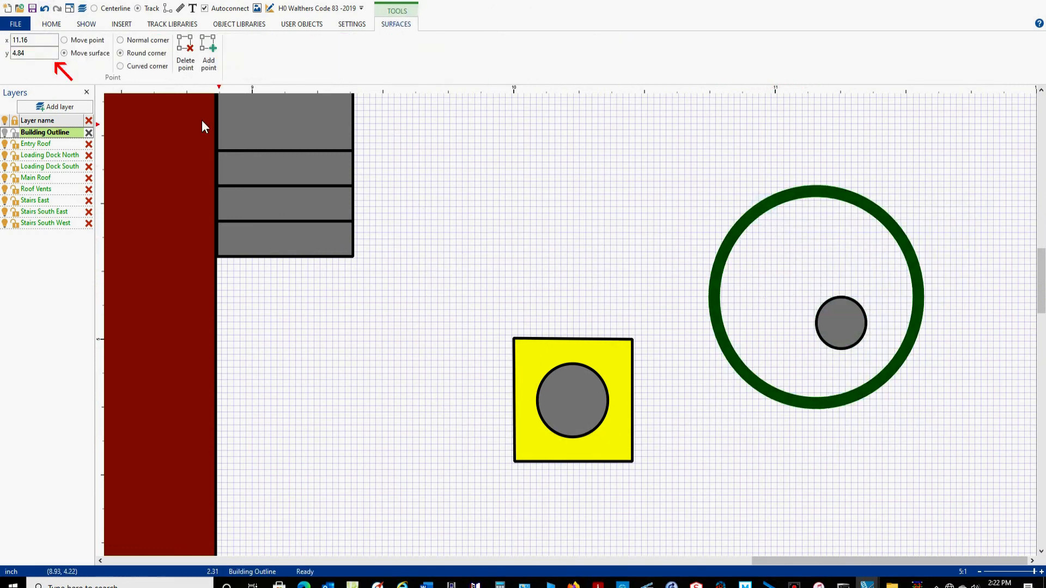
double_click(43, 42)
text(10.13)
double_click(34, 52)
text(5.13)
key(Return)
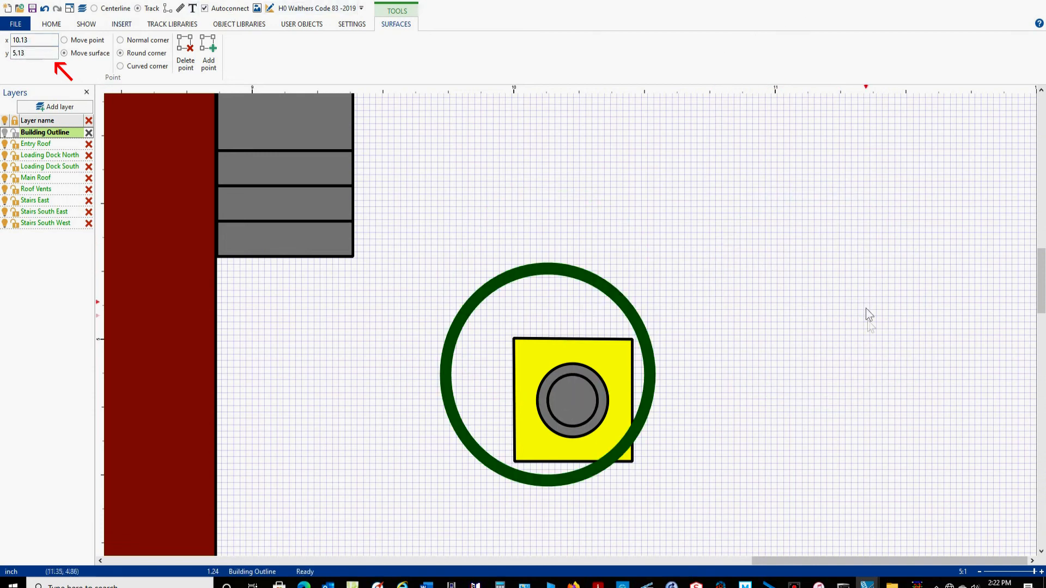
Assign the yellow square and both circles to the Roof Vents layer.
drag(528, 385, 825, 322)
drag(844, 171, 394, 512)
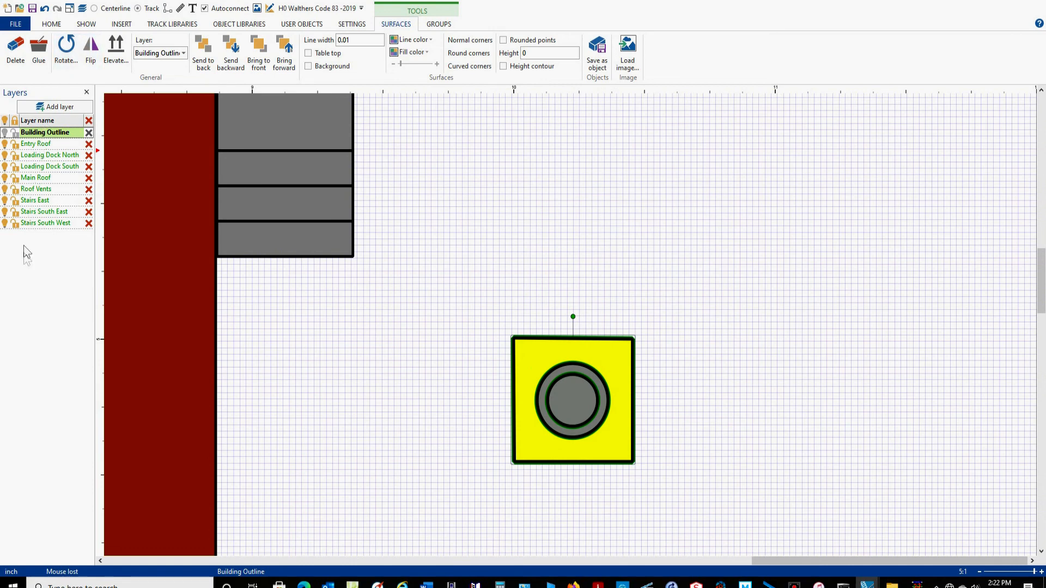
click(184, 52)
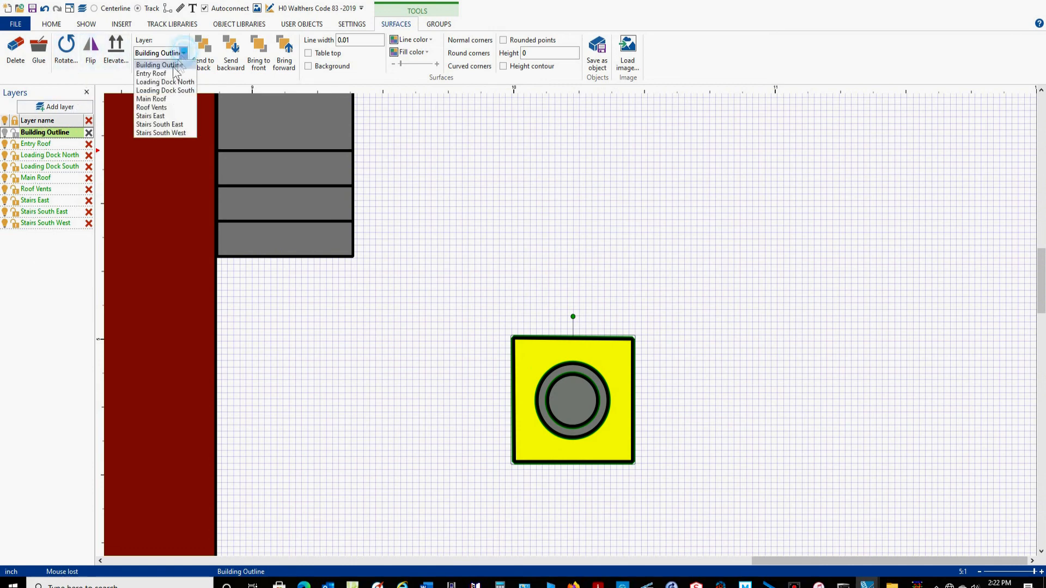
click(155, 108)
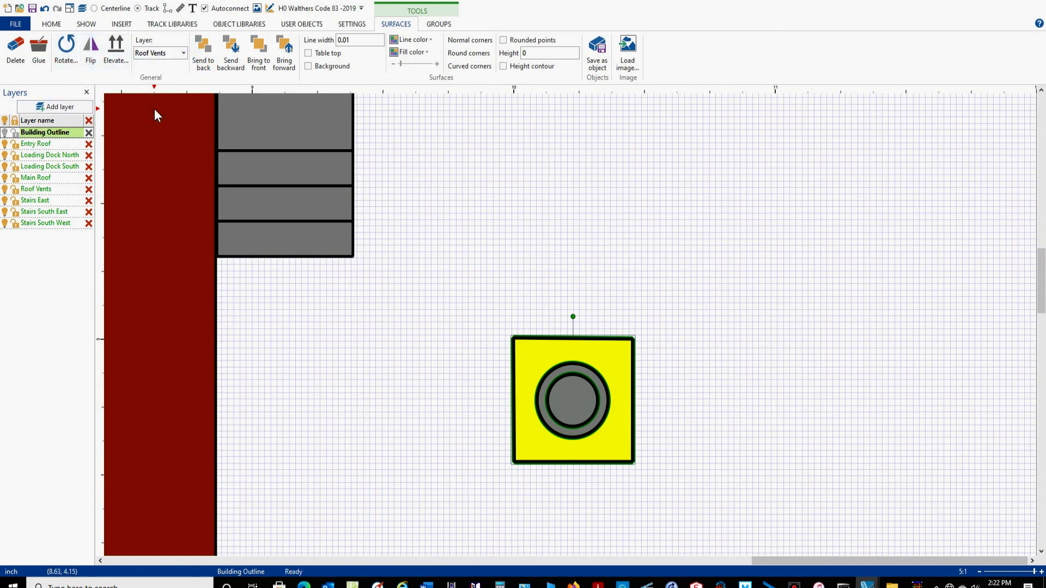
click(903, 157)
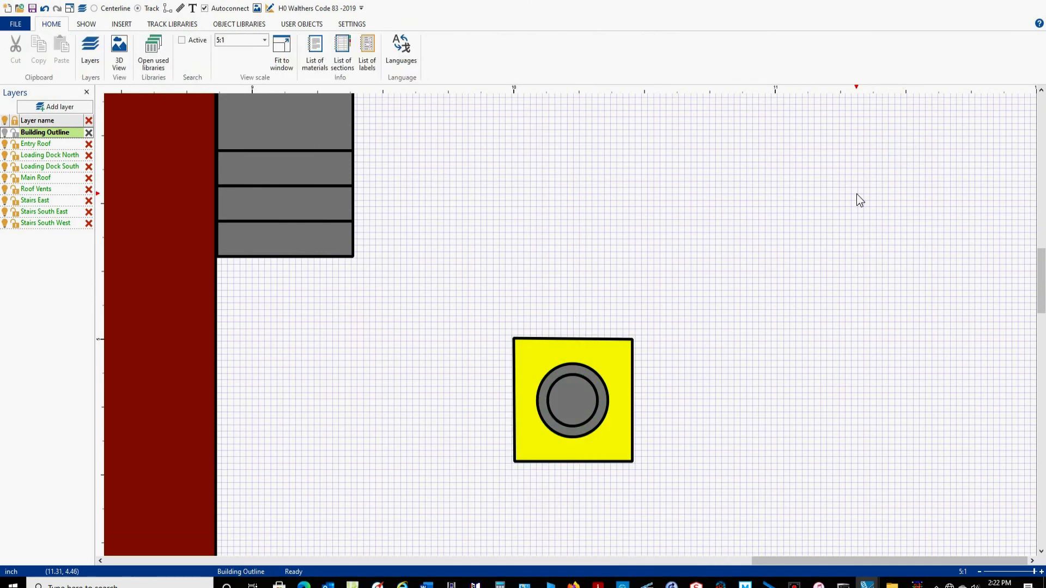
Group the yellow square with both circles and move the group to about x 9.8, y 4.65.
drag(856, 194, 387, 524)
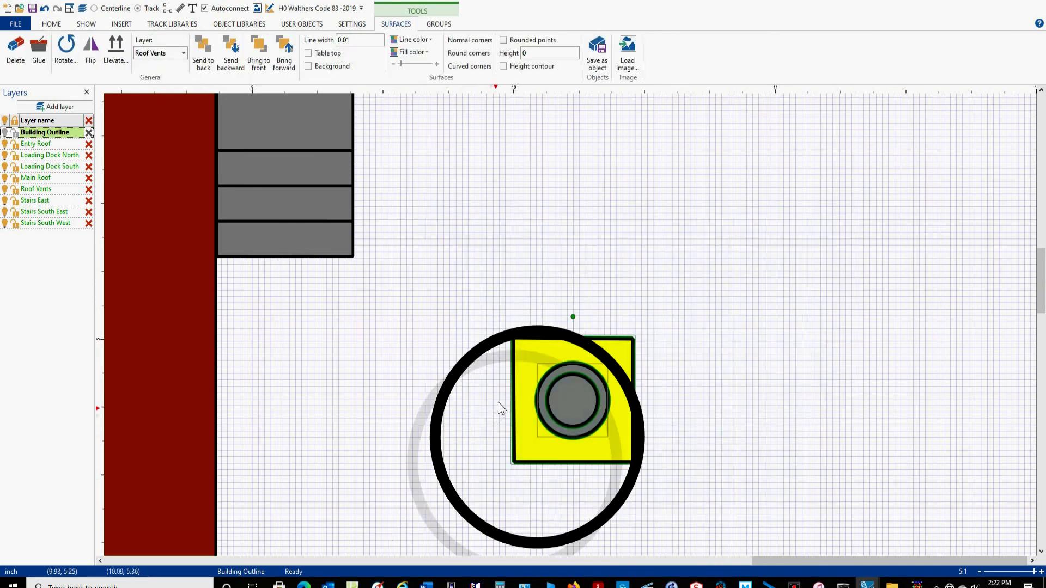
click(445, 26)
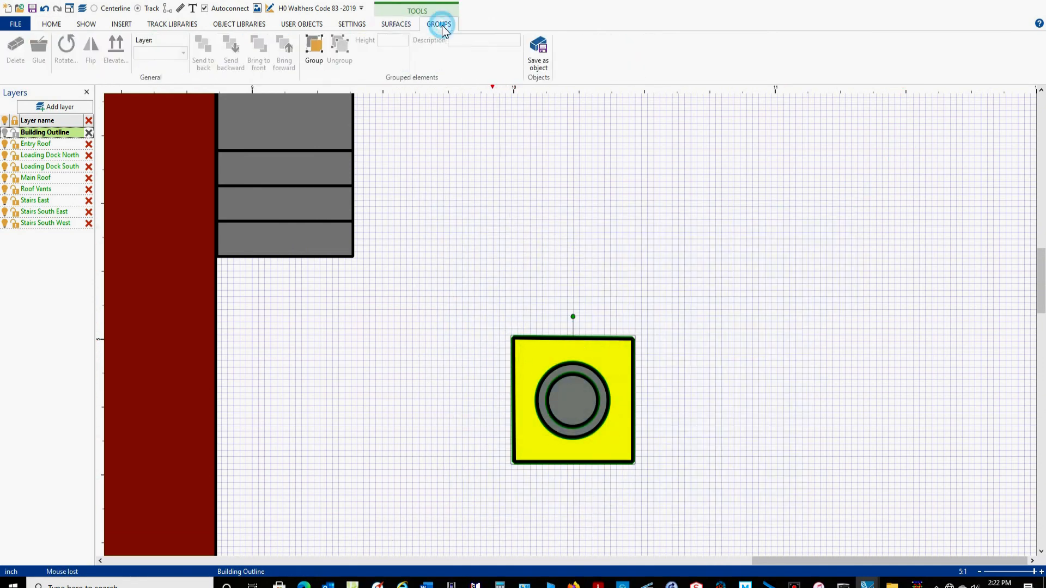
click(315, 48)
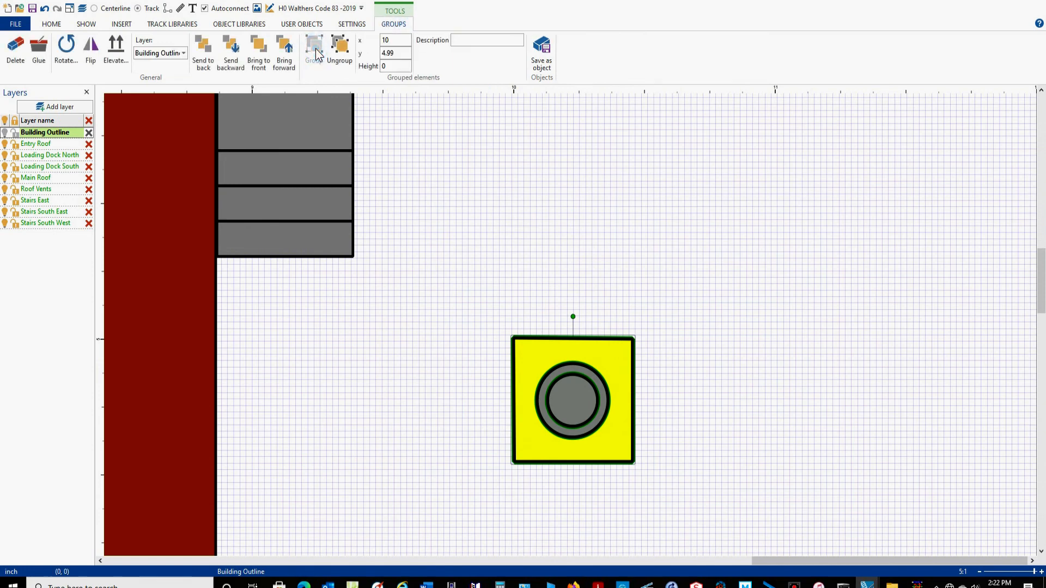
click(757, 256)
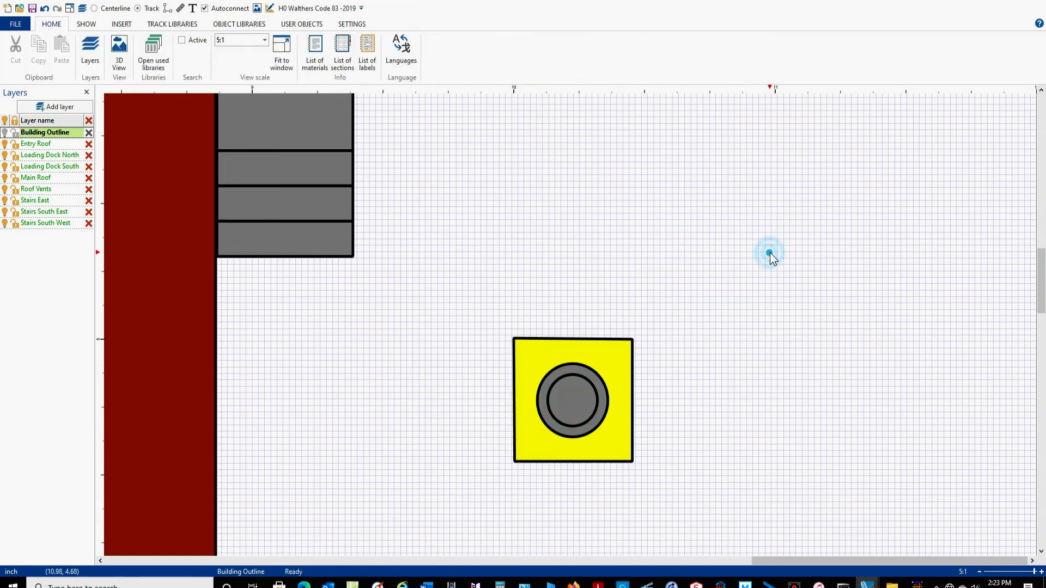
click(632, 407)
drag(632, 406, 583, 317)
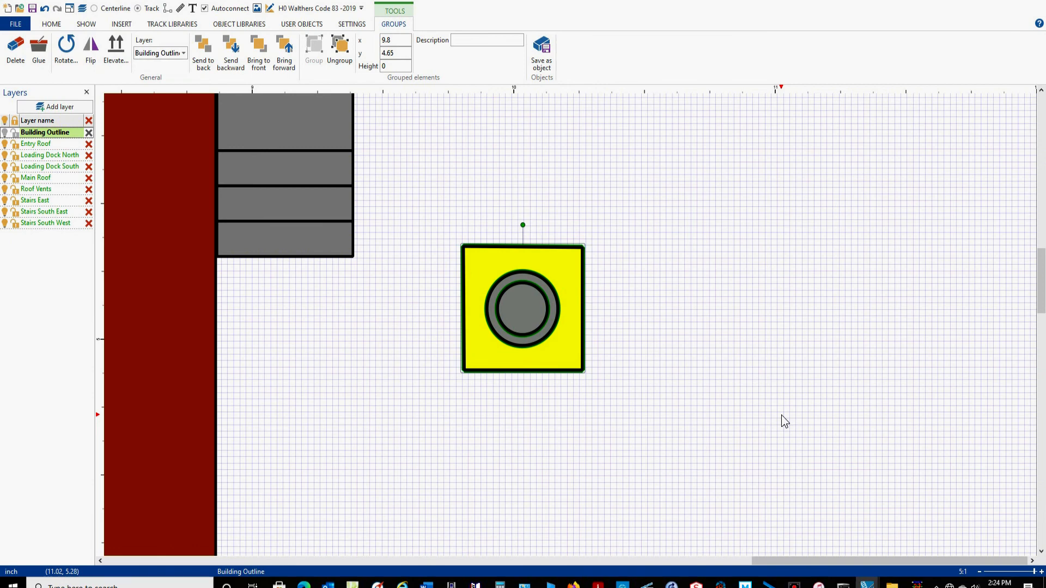
Paste two copies of the vent group east of the building, one south of the original at about x 9.89, y 6.15 and one north.
scroll(784, 423, down, 3)
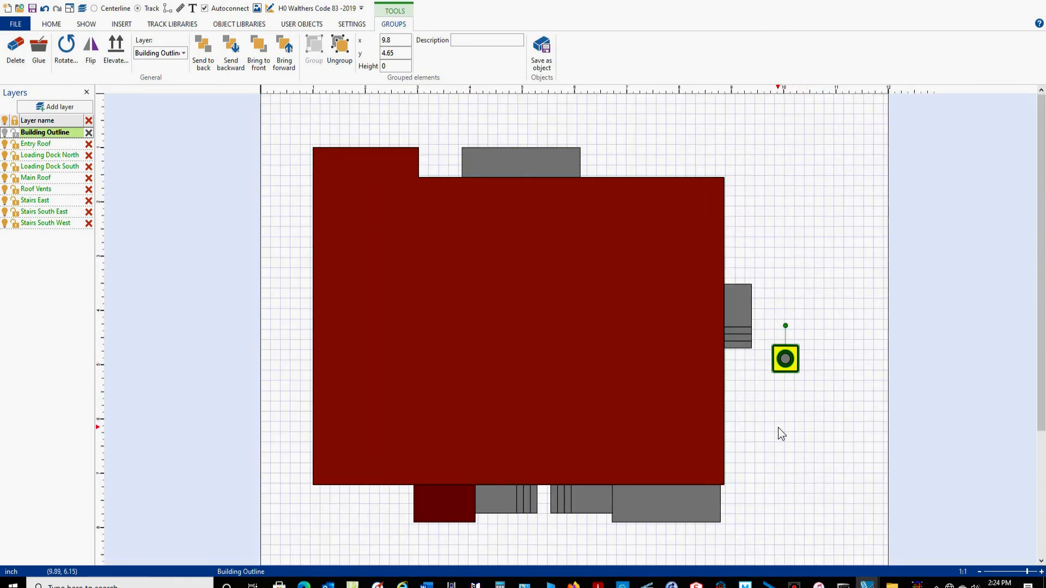
key(ctrl+v)
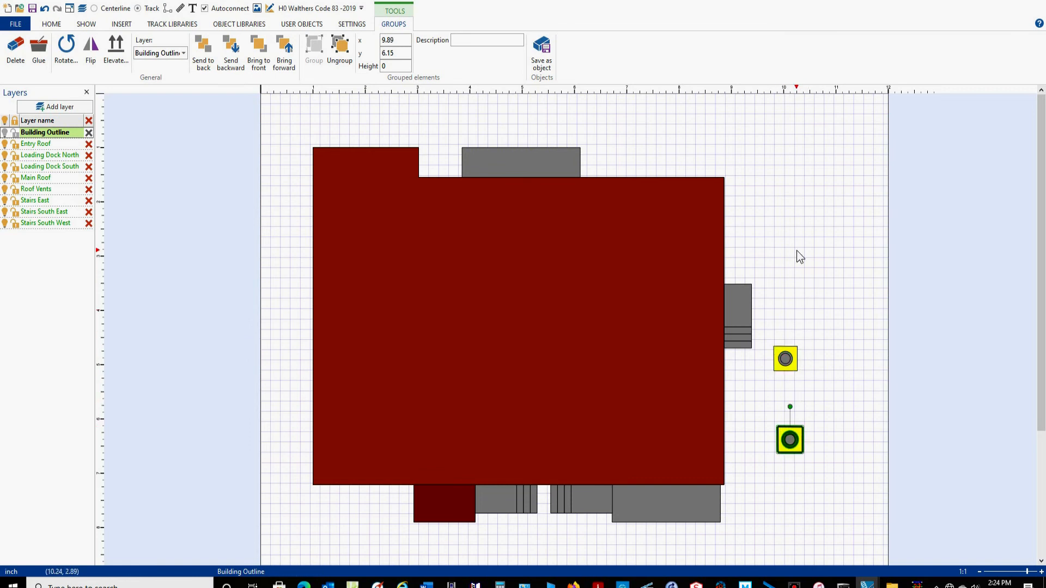
key(ctrl+v)
Move the northern vent copy onto the southwest part of the building, to about x 2.02, y 5.87.
click(842, 220)
drag(824, 221, 790, 303)
drag(806, 261, 709, 309)
drag(779, 229, 835, 307)
drag(819, 264, 390, 427)
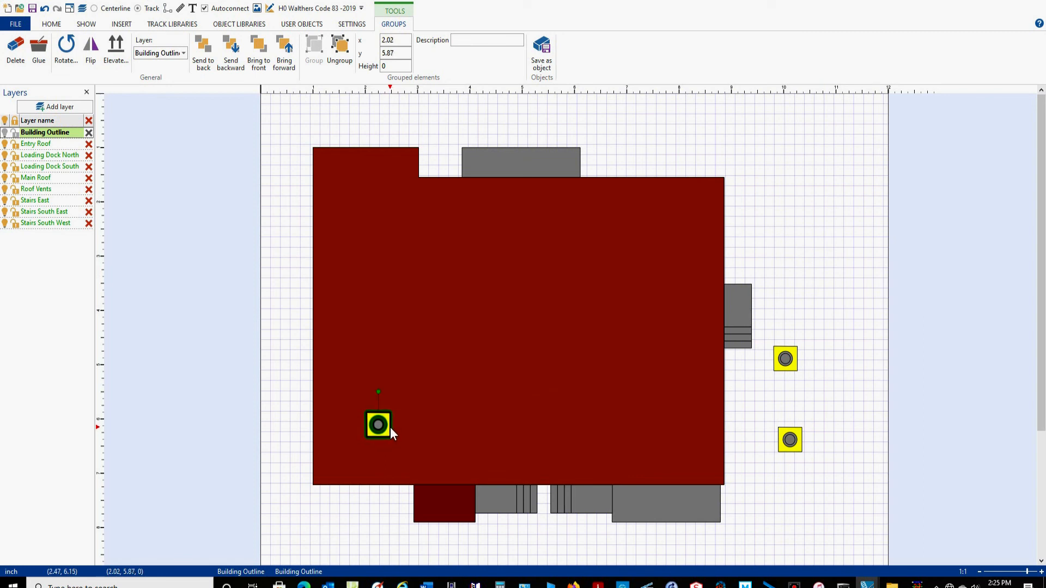
Move the southern vent copy from east of the building onto the southeast part of the roof, to about x 7.1, y 5.93.
click(795, 452)
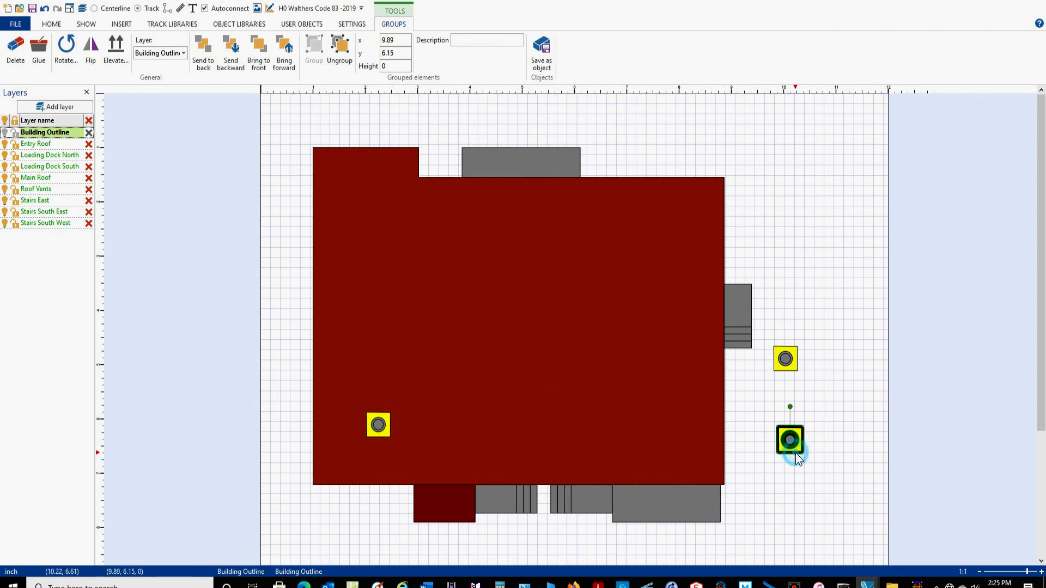
drag(795, 452, 649, 440)
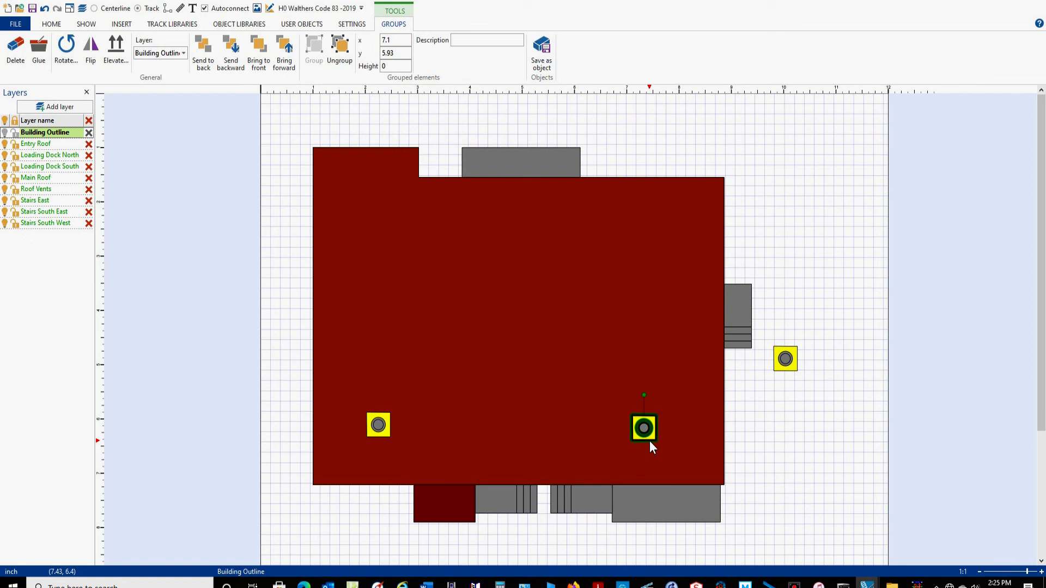
Move the remaining vent group from east of the building onto the northwest part of the roof, to about x 2.02, y 2.87.
click(846, 313)
drag(834, 316, 755, 412)
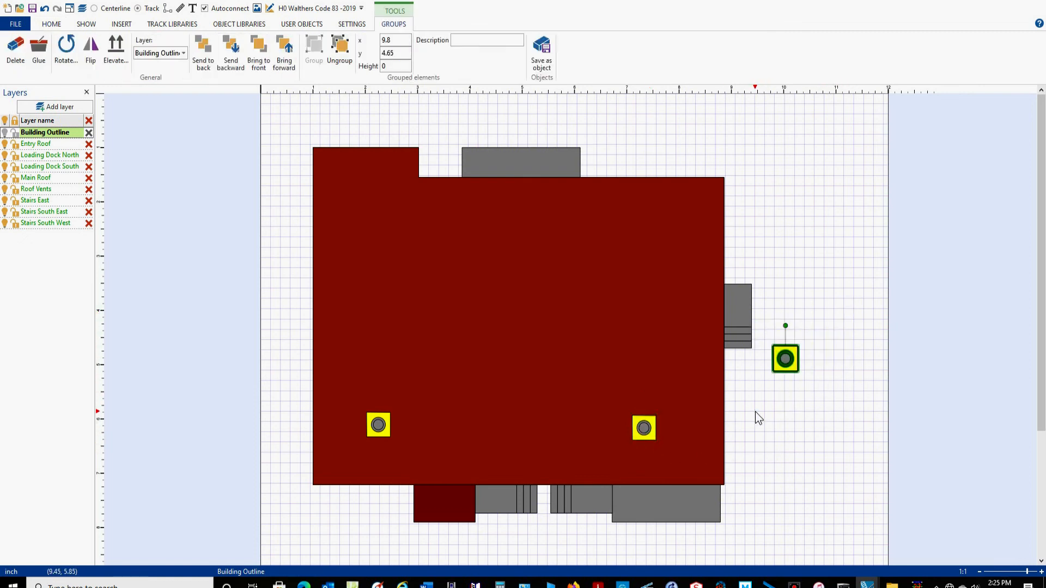
click(835, 290)
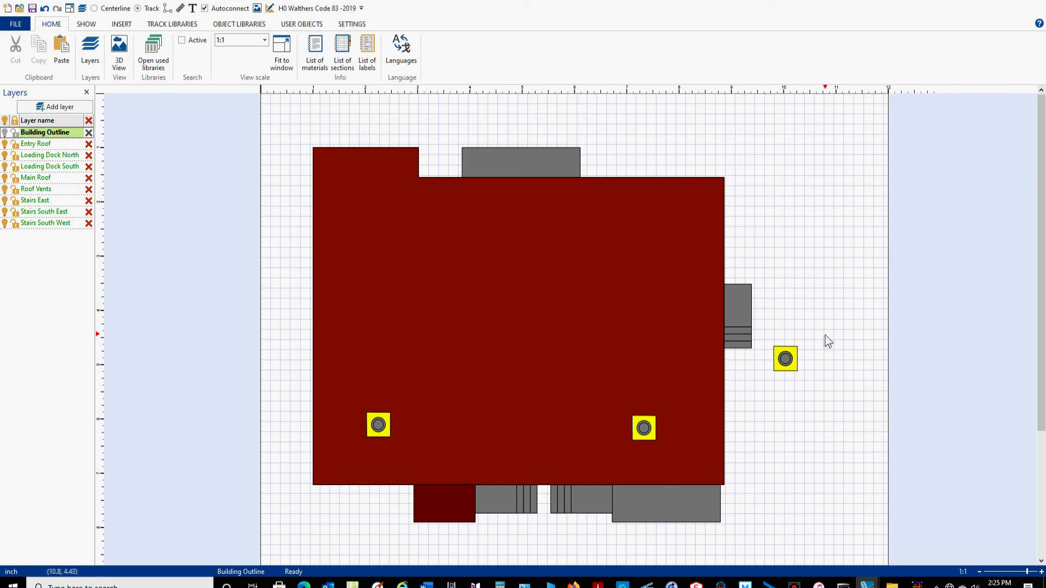
click(796, 355)
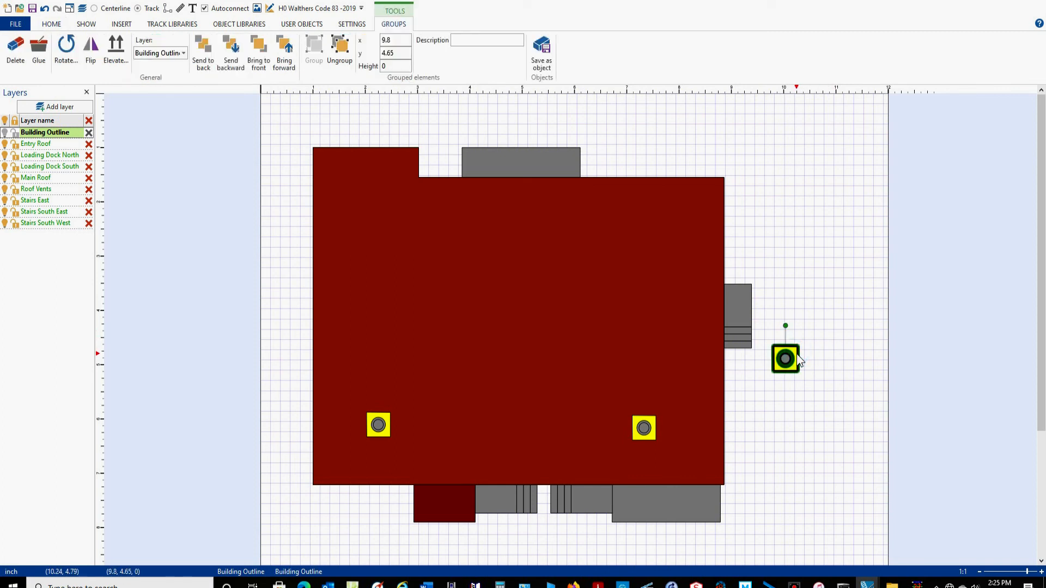
drag(798, 360, 390, 258)
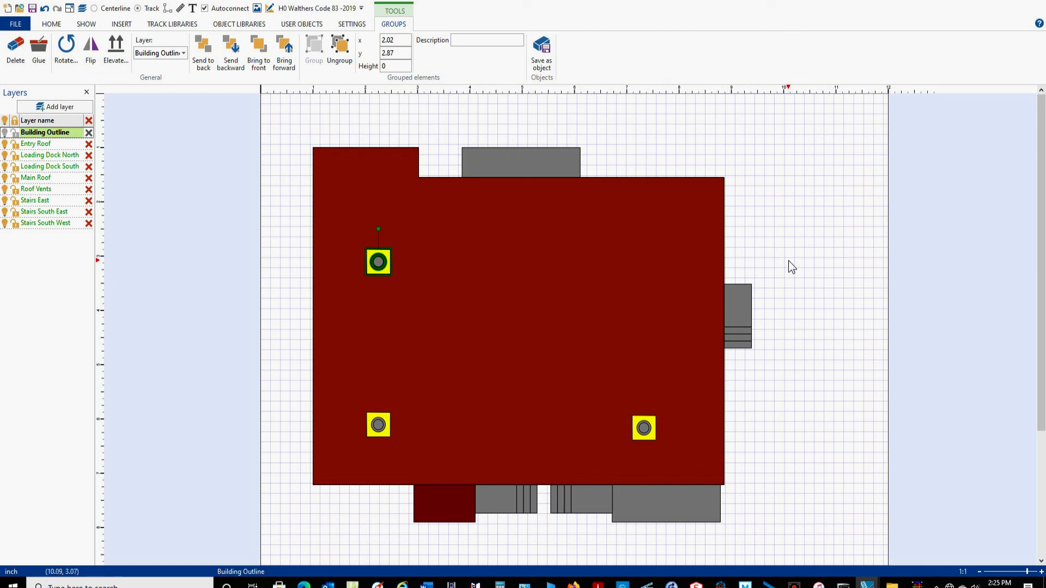
Paste one more copy of the vent group and move it onto the northeast part of the roof, level with the northwest vent.
key(ctrl+v)
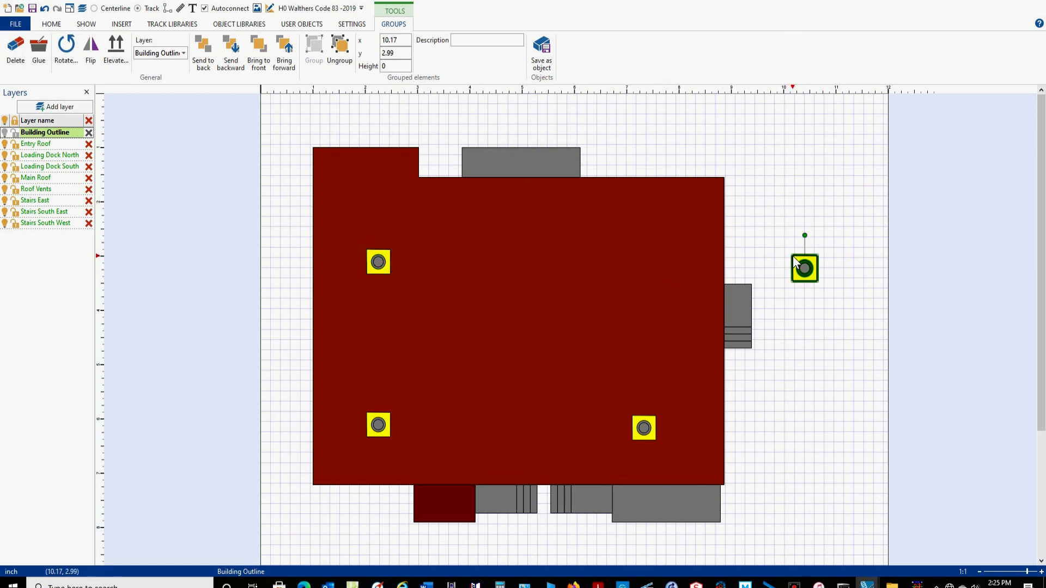
drag(818, 270, 657, 259)
click(816, 246)
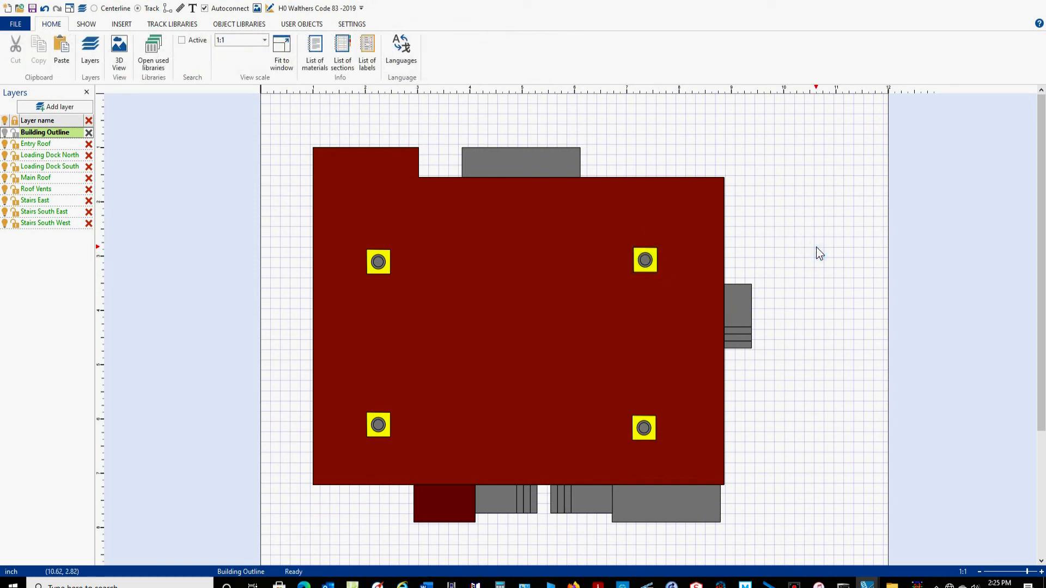
Select every part of the building, including the four roof vents, and open the description form for saving the selection as an object.
drag(810, 107, 289, 554)
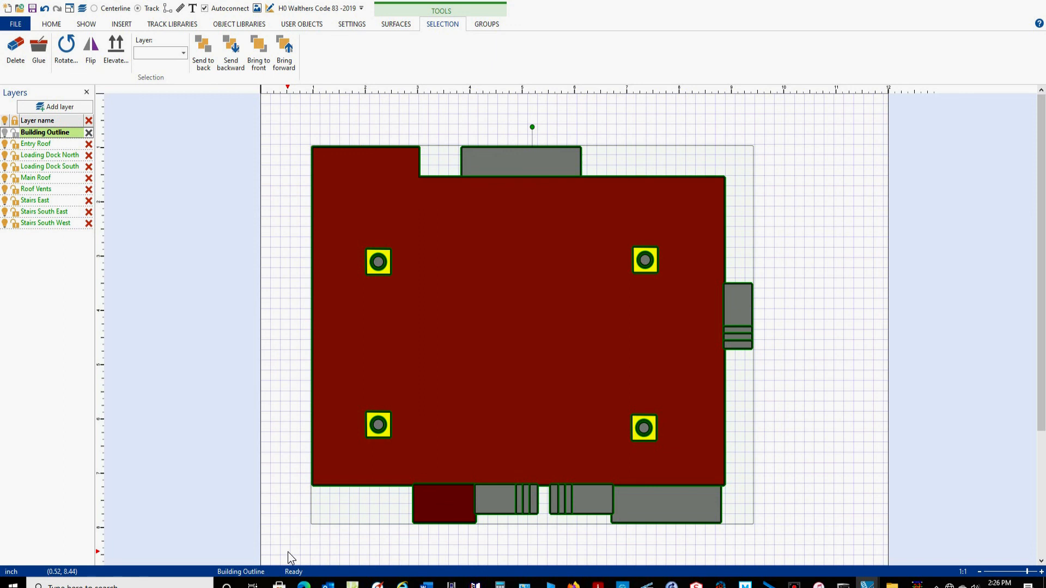
click(288, 551)
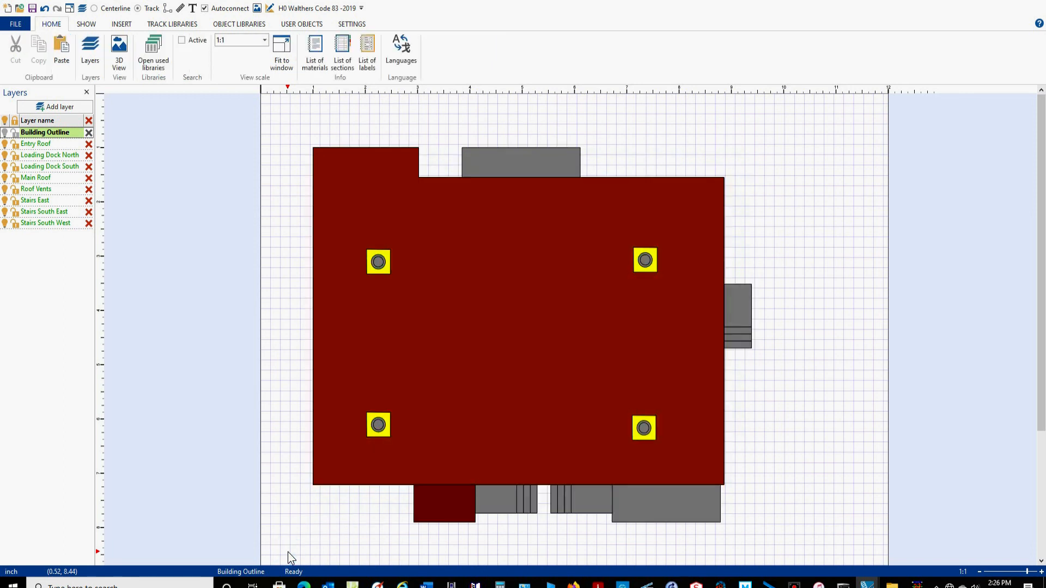
key(ctrl+a)
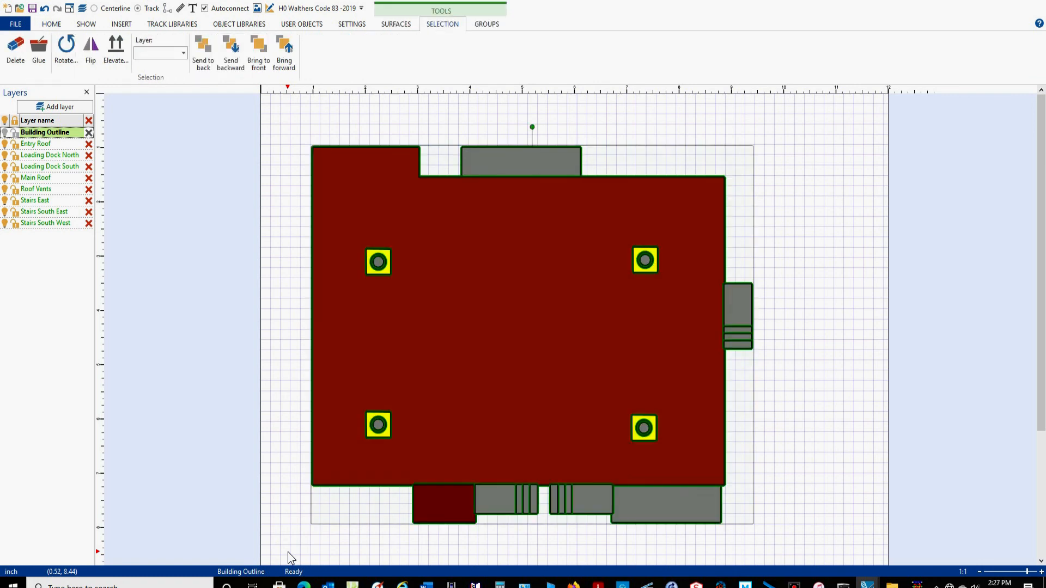
click(312, 484)
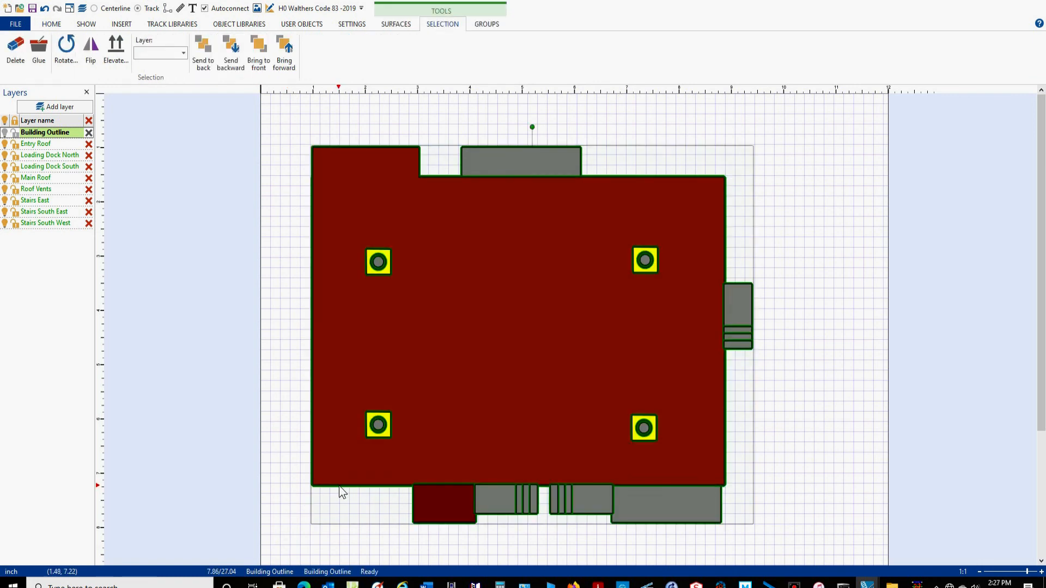
right_click(340, 485)
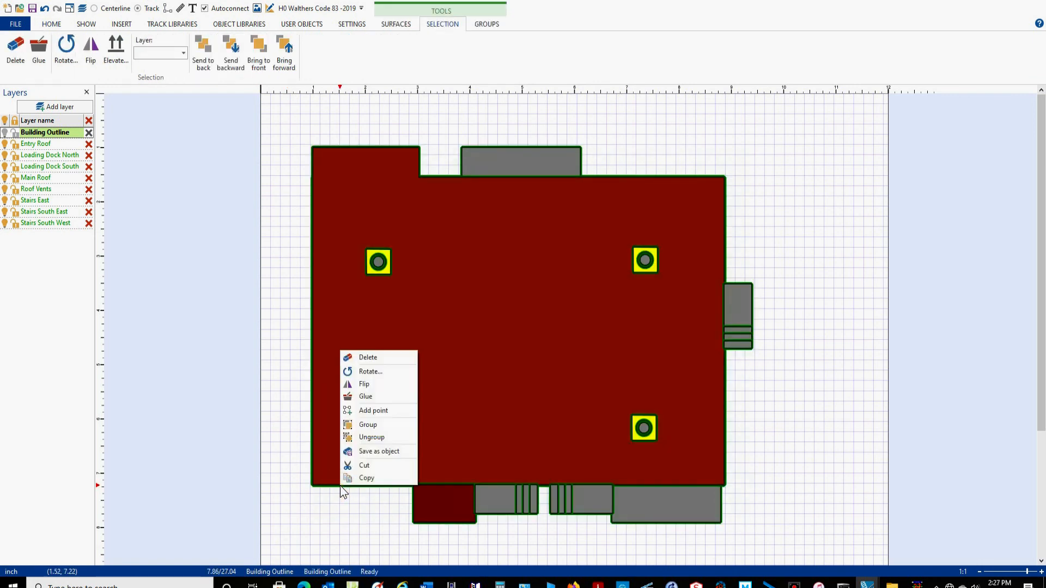
click(370, 452)
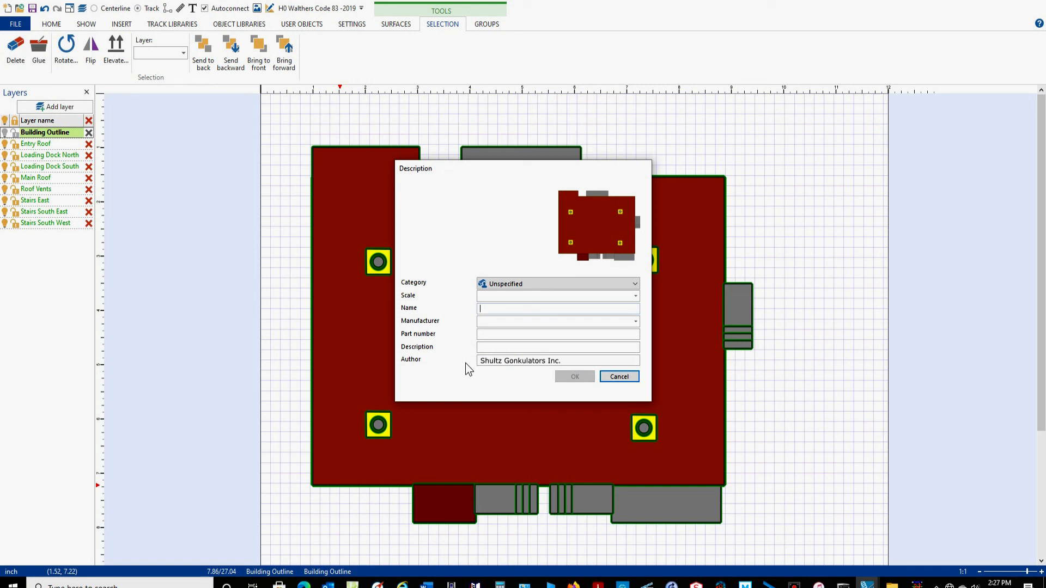
Look through the available manufacturers for the new object and close the description form without saving.
click(635, 321)
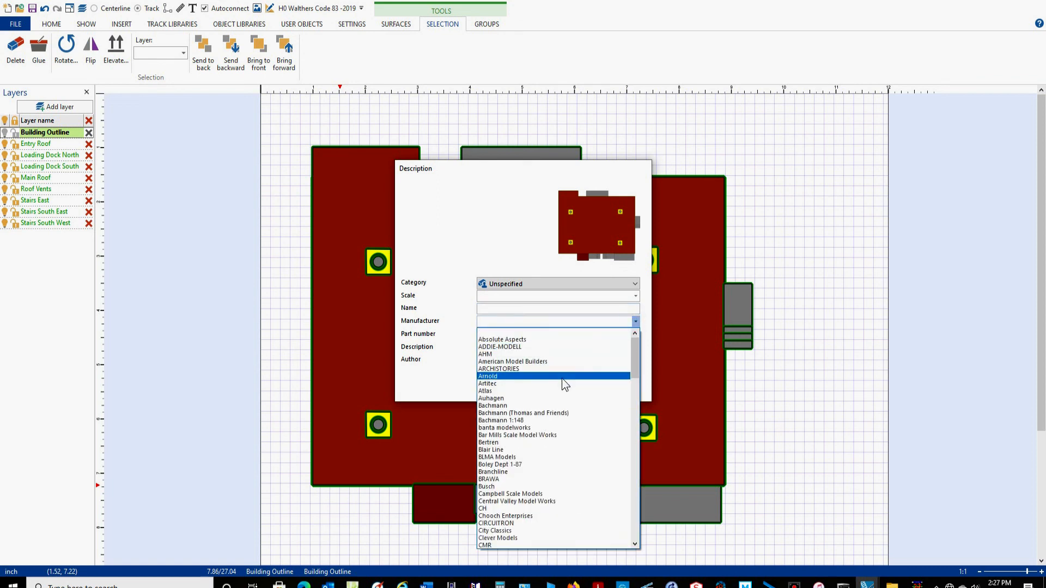
scroll(561, 378, down, 9)
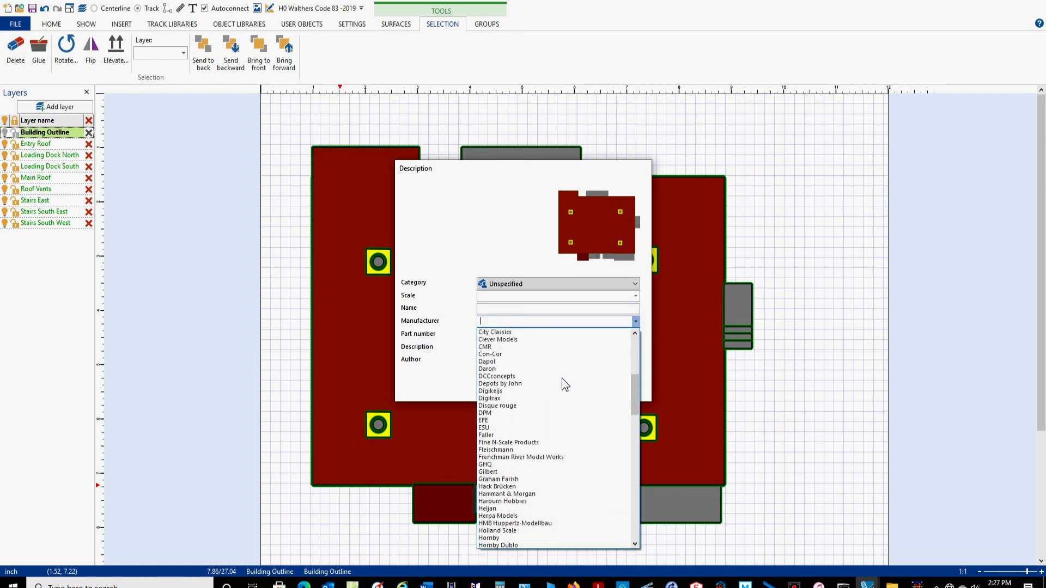
scroll(561, 378, down, 8)
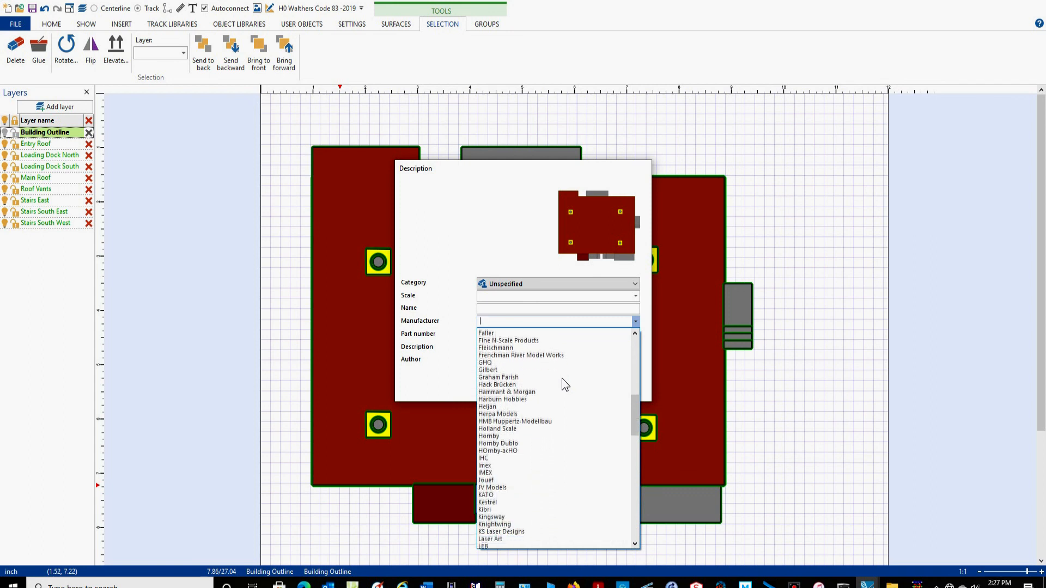
scroll(561, 378, down, 4)
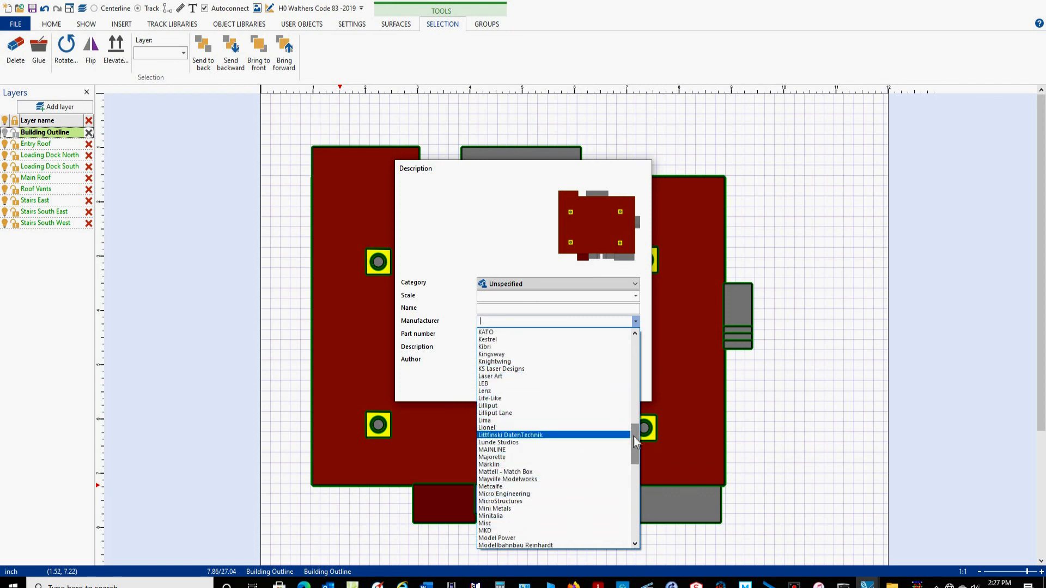
drag(637, 442, 635, 337)
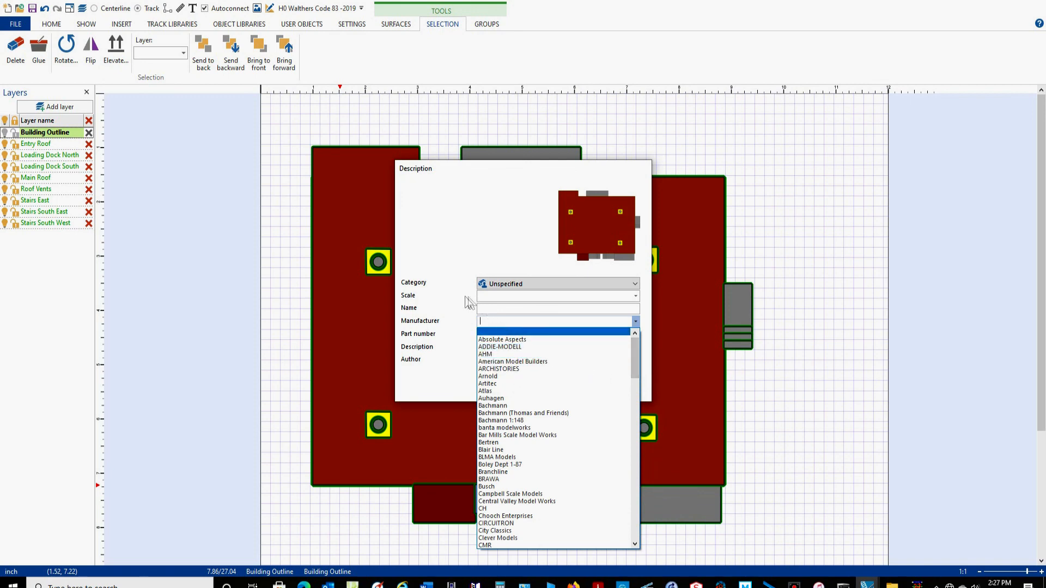
click(456, 286)
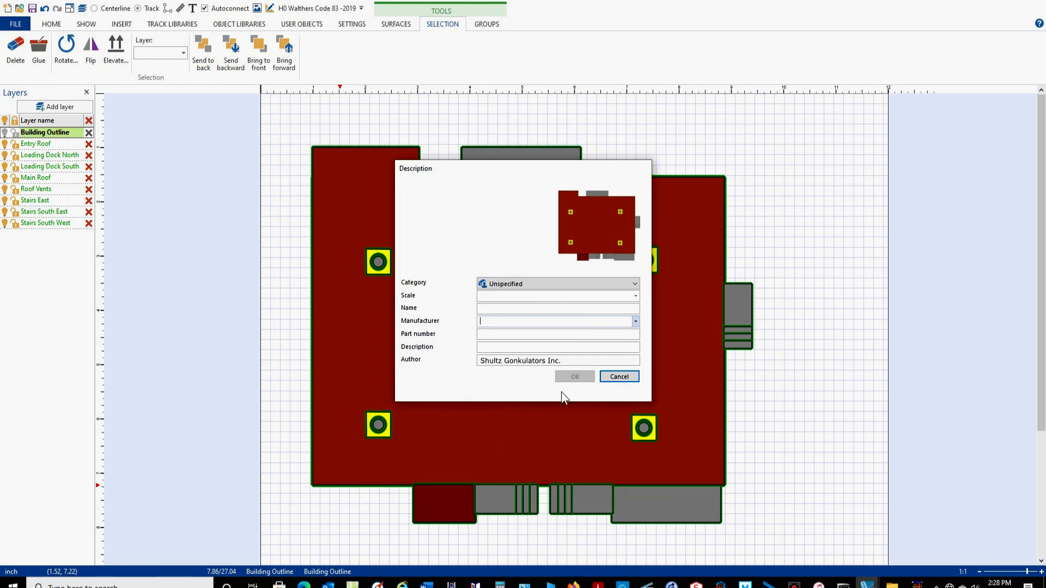
click(619, 377)
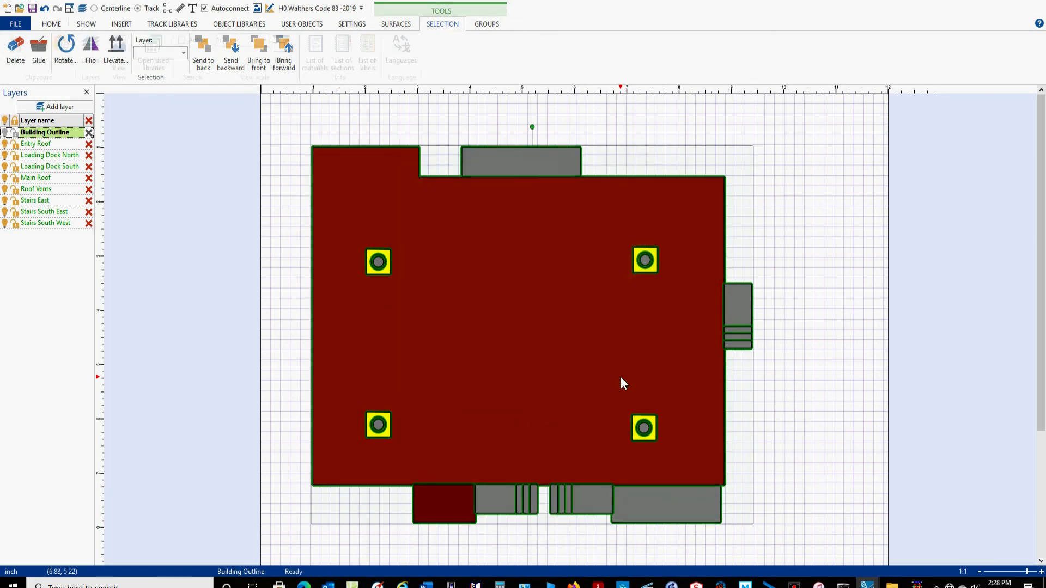